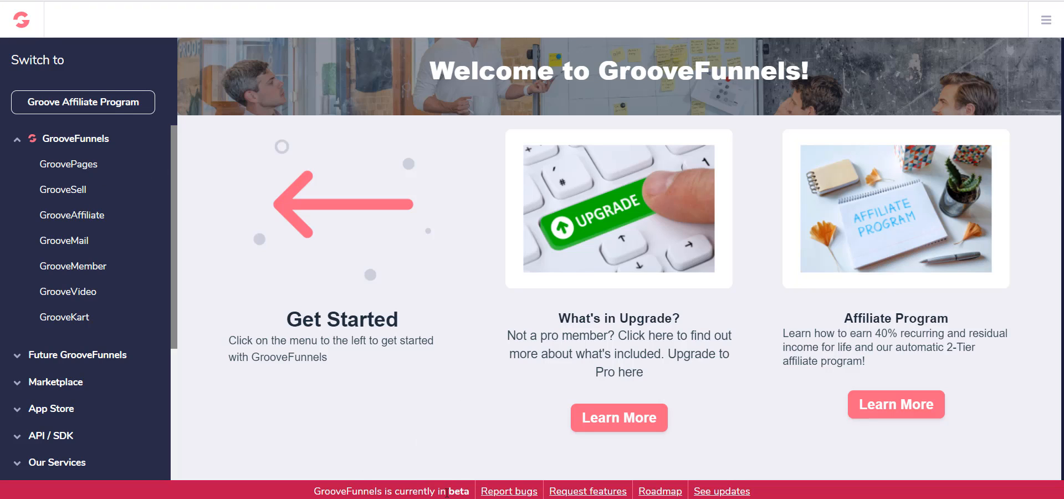
pyautogui.moveTo(447, 492); pyautogui.dragTo(470, 492)
pyautogui.click(465, 454)
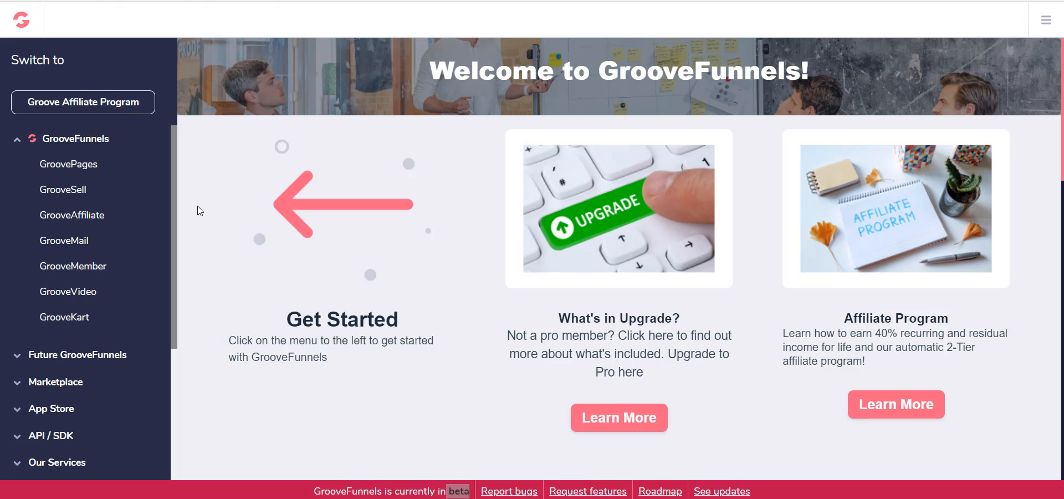
pyautogui.click(451, 488)
# Open GroovePages and start creating a new site
pyautogui.click(81, 166)
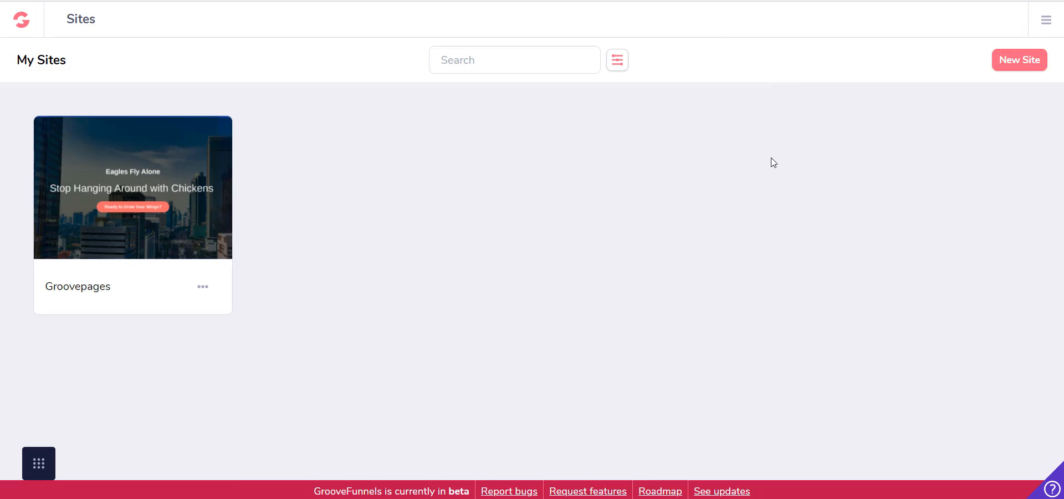
pyautogui.moveTo(161, 149)
pyautogui.click(1024, 62)
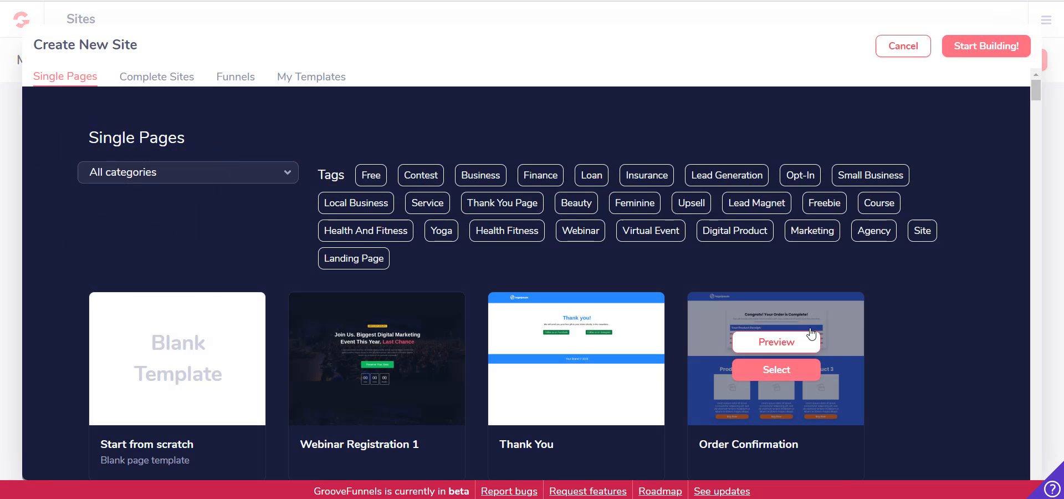
# Examine the single-page template choices and the full list of categories they can be filtered by
pyautogui.scroll(-2, 920, 309)
pyautogui.scroll(2, 909, 315)
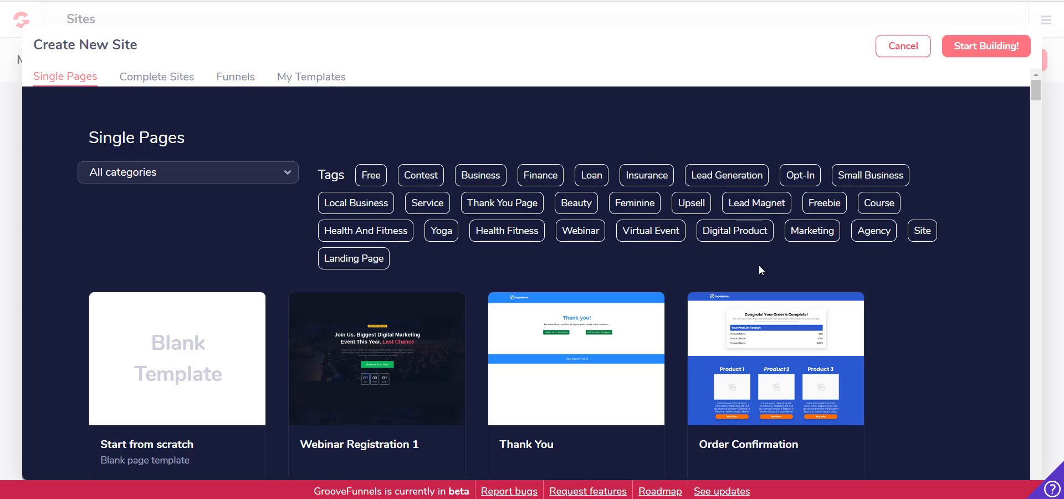
pyautogui.scroll(-2, 652, 330)
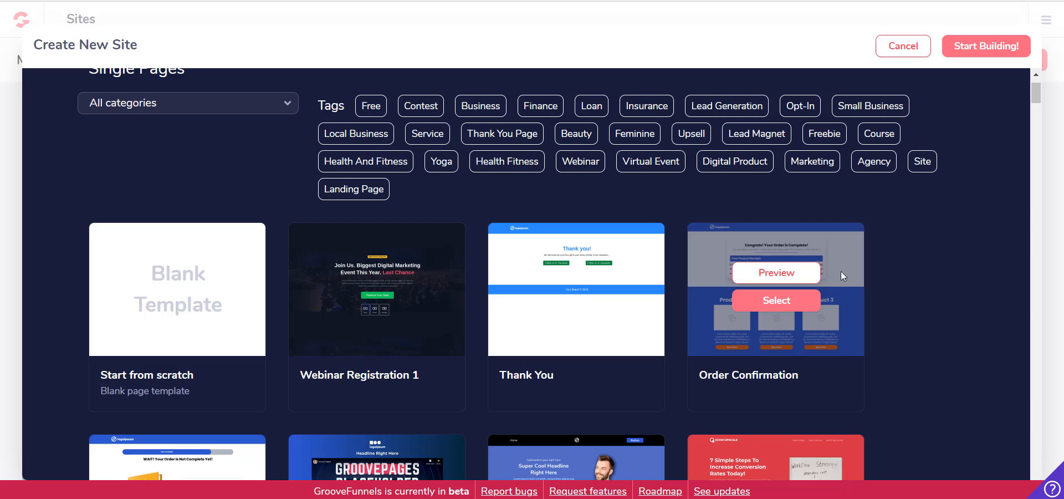
pyautogui.scroll(2, 906, 287)
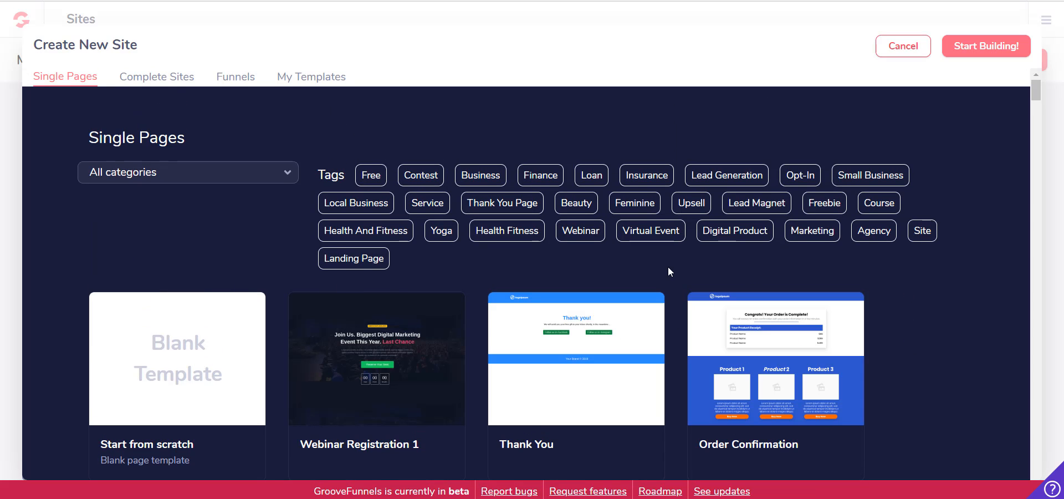
pyautogui.click(240, 179)
pyautogui.scroll(-2, 211, 210)
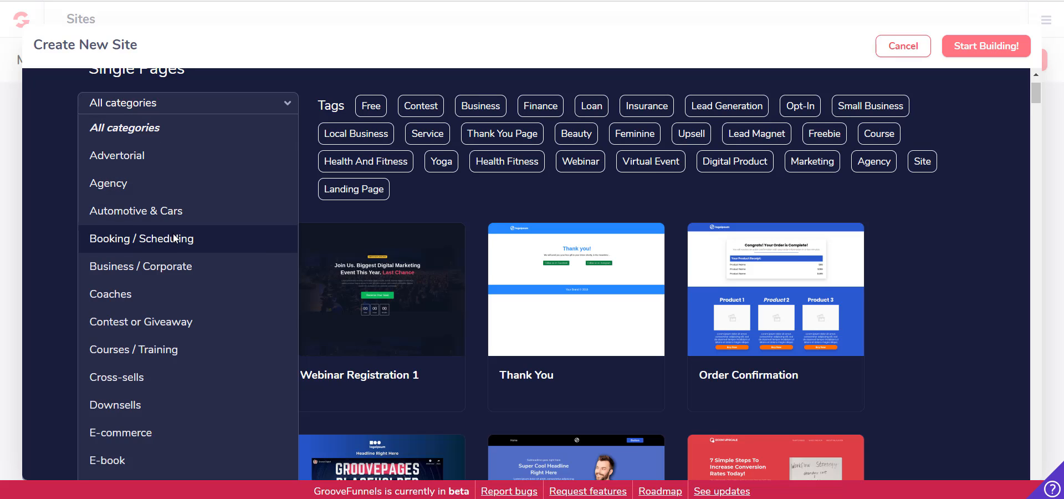
pyautogui.scroll(-1, 177, 238)
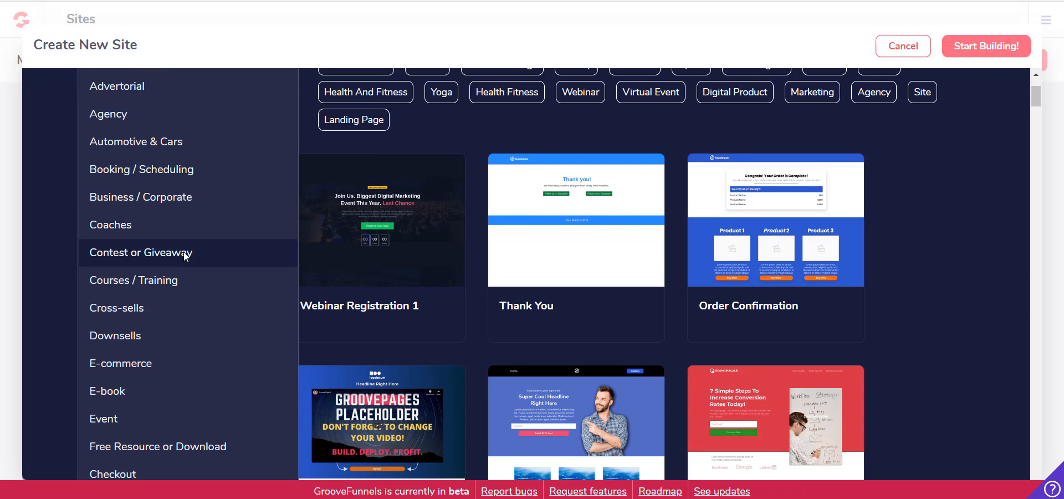
pyautogui.scroll(-1, 187, 264)
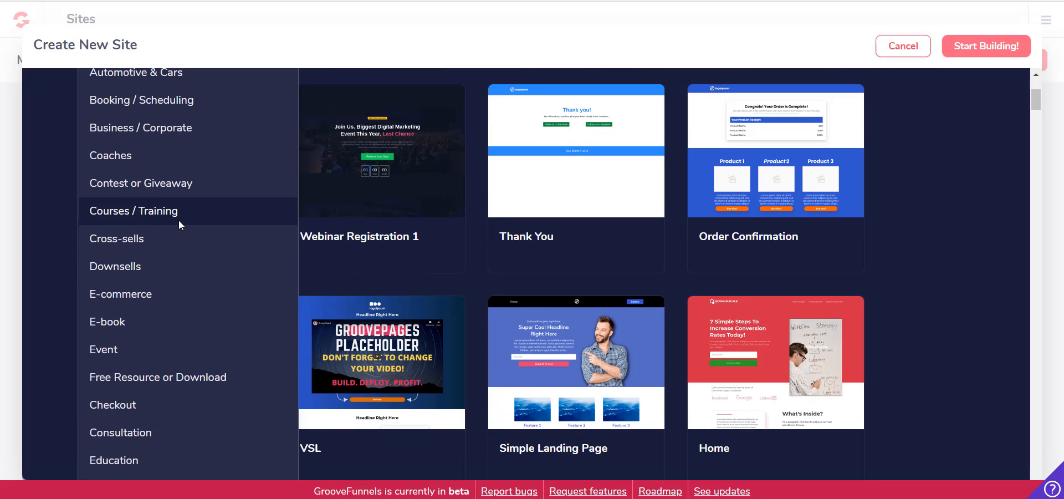
pyautogui.scroll(-2, 182, 238)
pyautogui.scroll(-2, 199, 209)
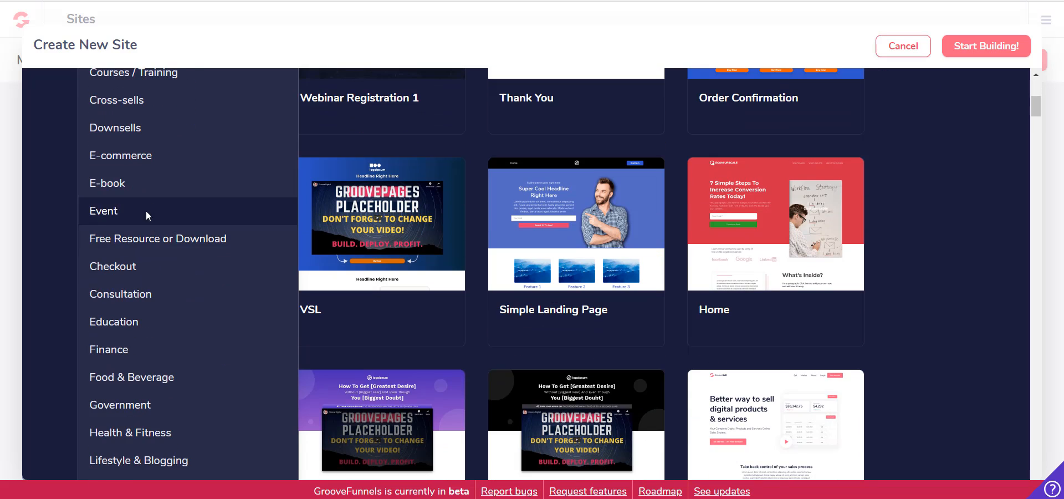
pyautogui.scroll(-3, 204, 271)
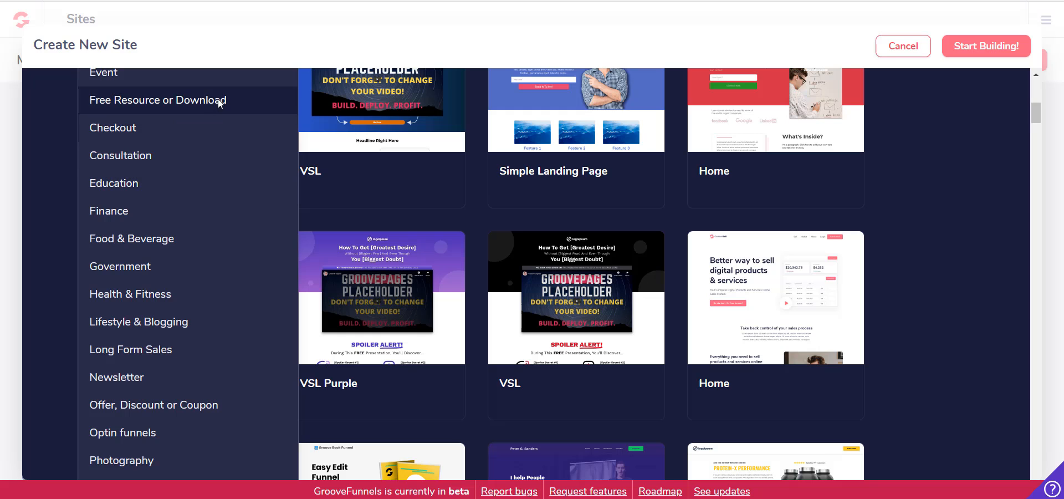
pyautogui.scroll(-2, 202, 201)
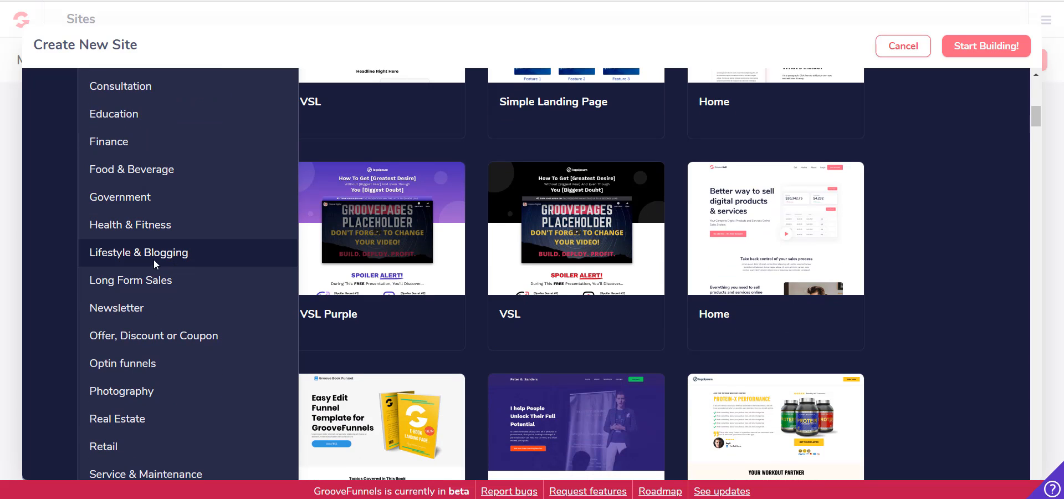
pyautogui.scroll(8, 184, 274)
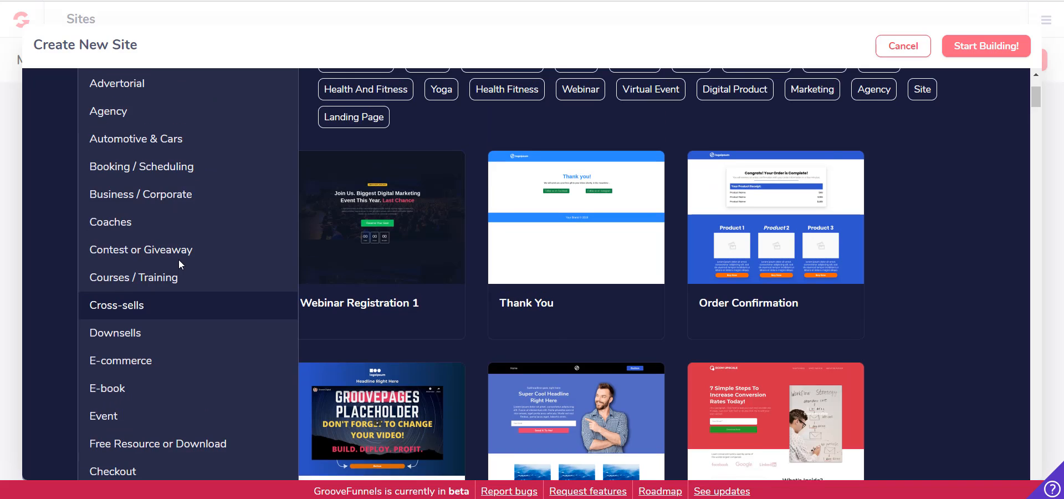
pyautogui.scroll(2, 185, 211)
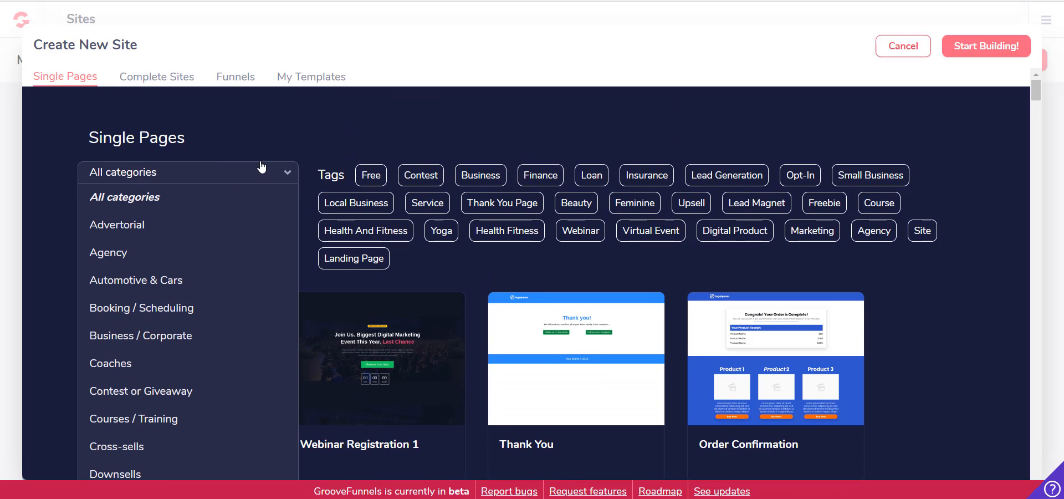
pyautogui.click(284, 167)
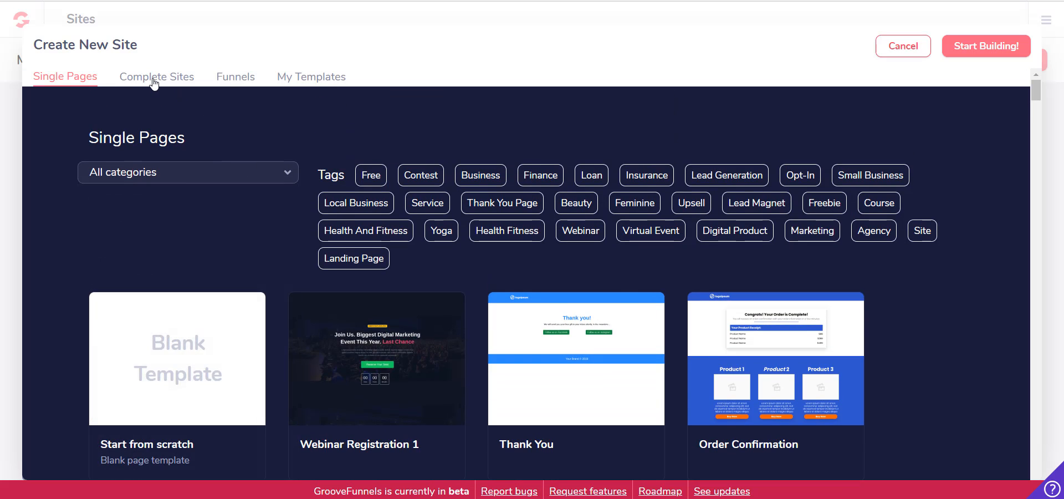
# Look through the Complete Sites, Funnels and My Templates collections and return to the Single Pages templates
pyautogui.click(156, 77)
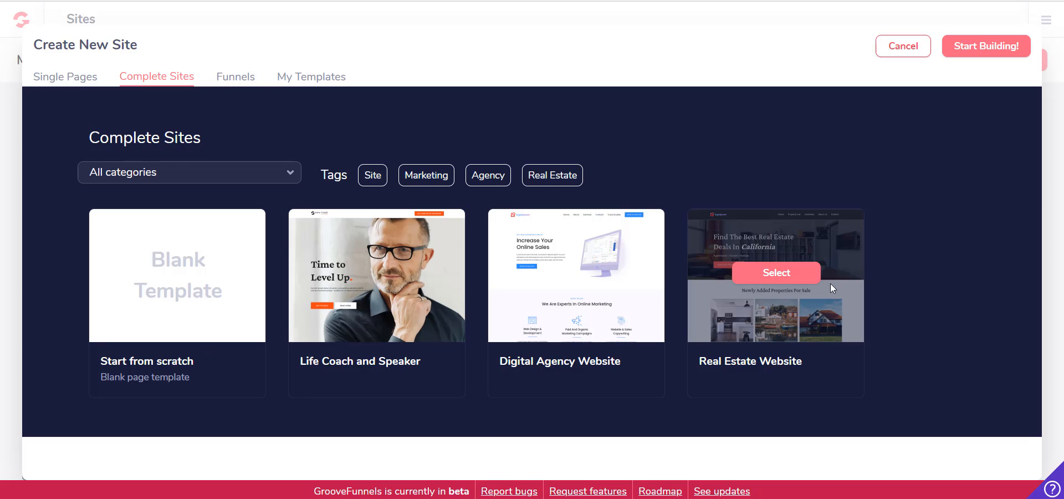
pyautogui.click(240, 82)
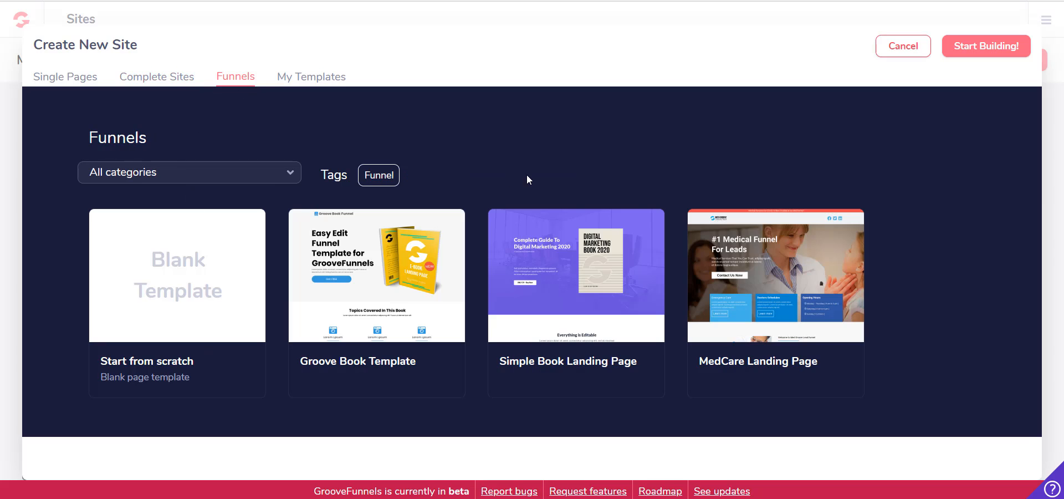
pyautogui.click(299, 80)
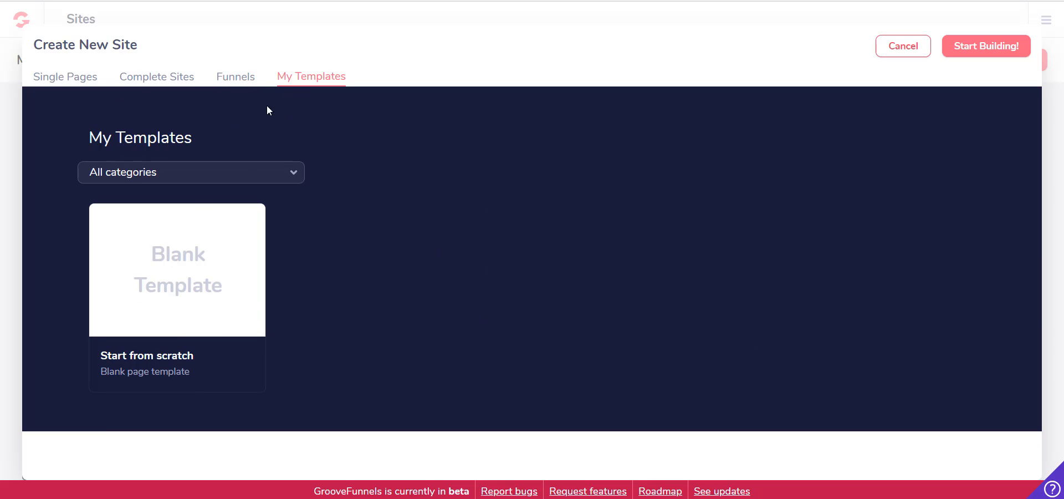
pyautogui.click(71, 78)
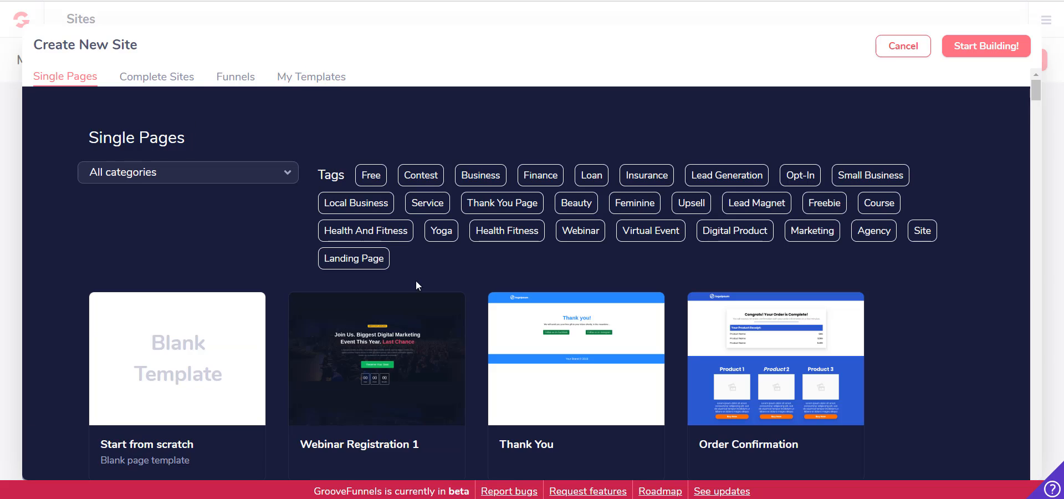
# Examine the range of ready-made single-page templates, from video sales letters to event, real estate and e-book landing pages
pyautogui.scroll(-1, 915, 286)
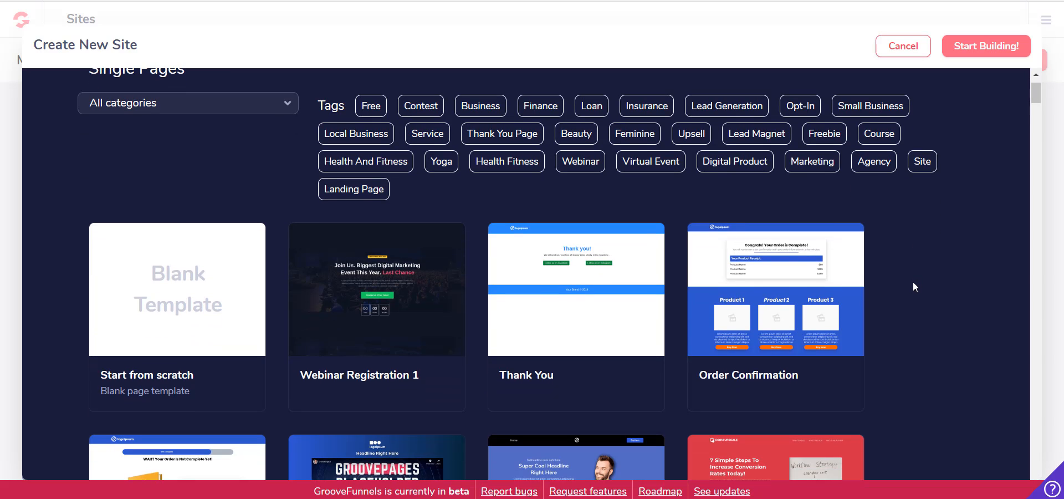
pyautogui.scroll(-8, 576, 289)
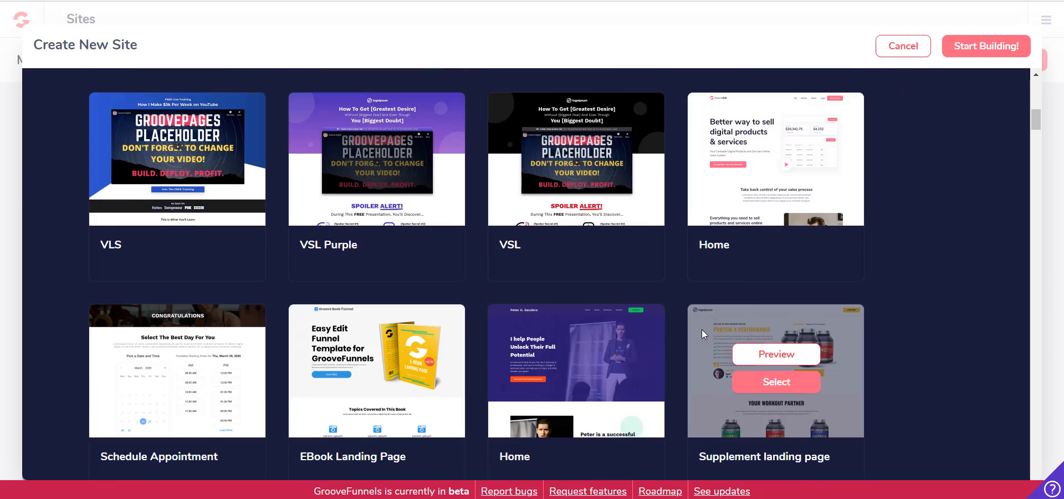
pyautogui.scroll(-8, 582, 304)
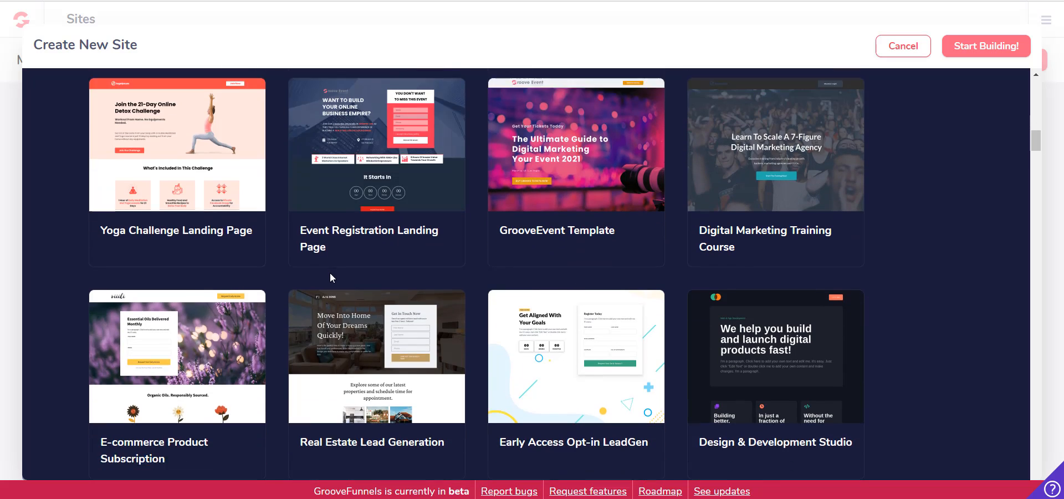
pyautogui.scroll(-2, 330, 273)
pyautogui.moveTo(366, 246)
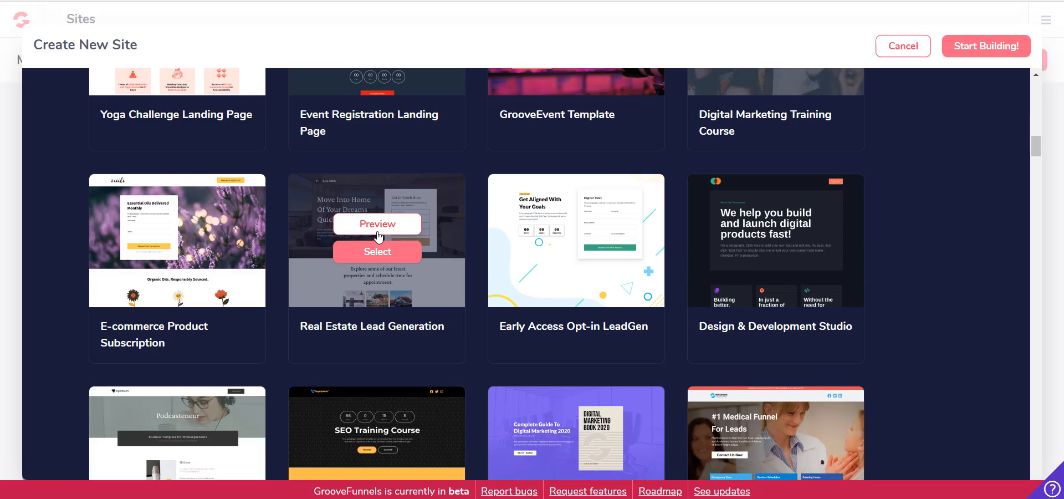
pyautogui.scroll(-2, 497, 304)
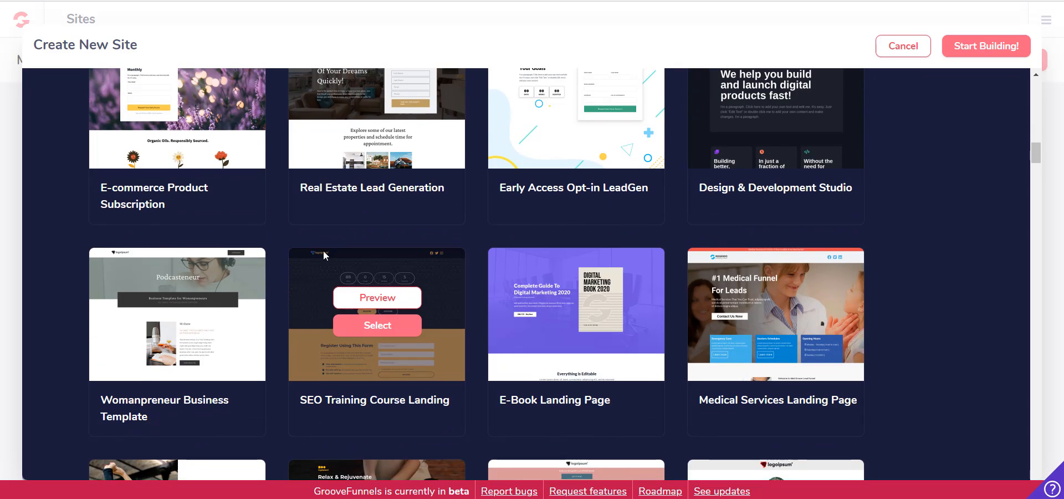
pyautogui.scroll(10, 323, 250)
pyautogui.scroll(2, 277, 266)
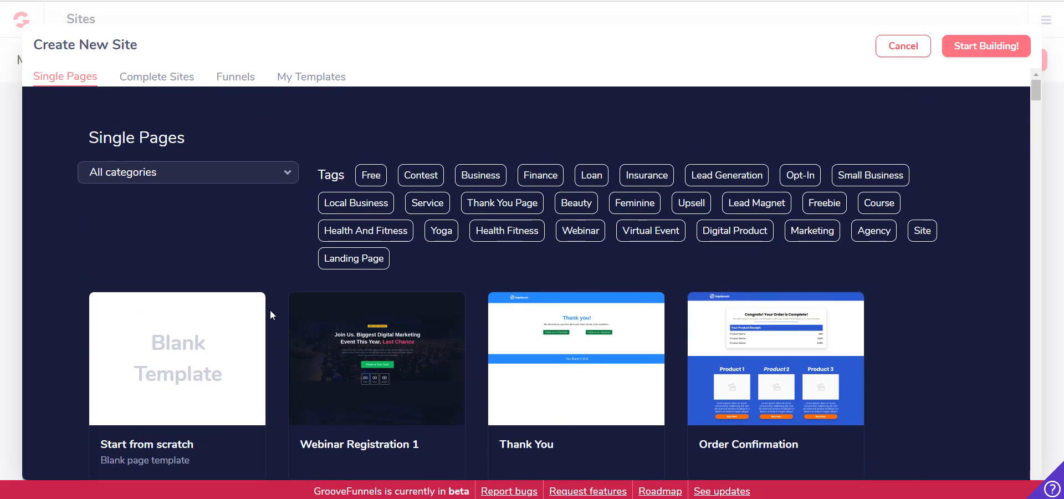
# Create a site named "Lions and Eagles" from the blank Start from scratch template and start building it
pyautogui.scroll(-2, 269, 311)
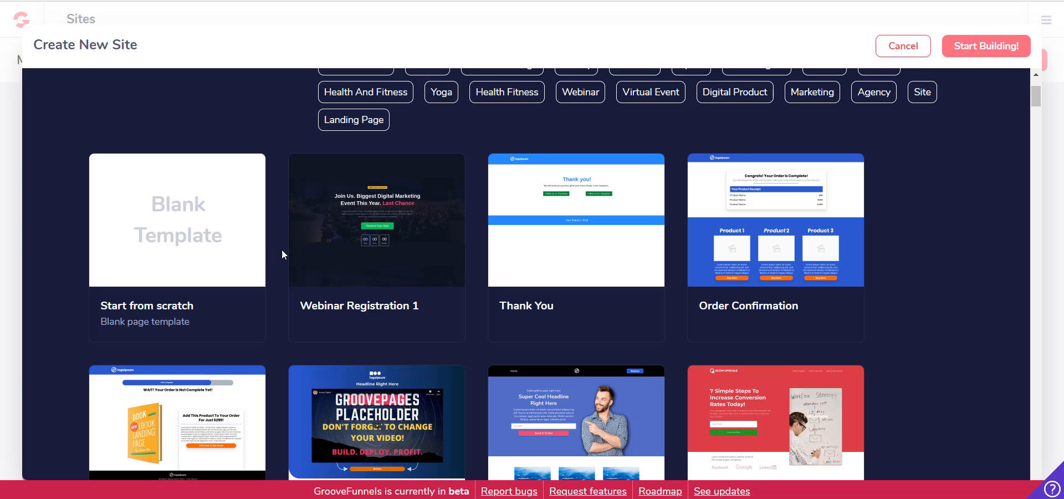
pyautogui.click(194, 222)
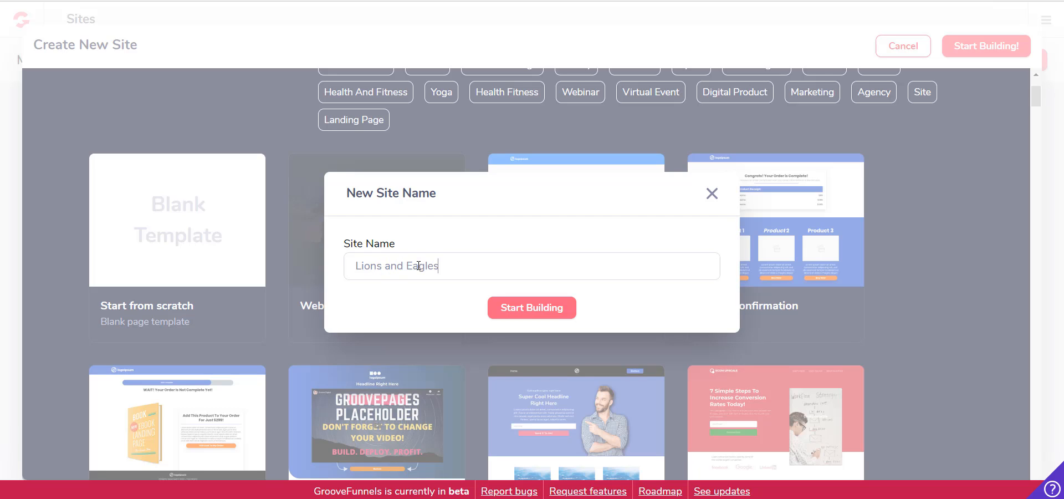
pyautogui.click(551, 309)
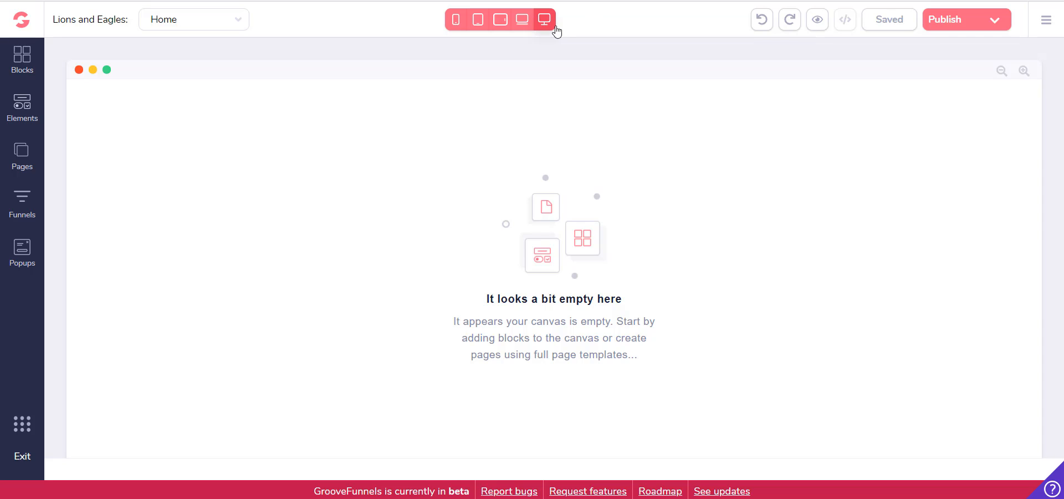
# Preview the empty canvas at the laptop, tablet landscape, tablet portrait, phone and desktop sizes, ending in laptop view
pyautogui.click(520, 19)
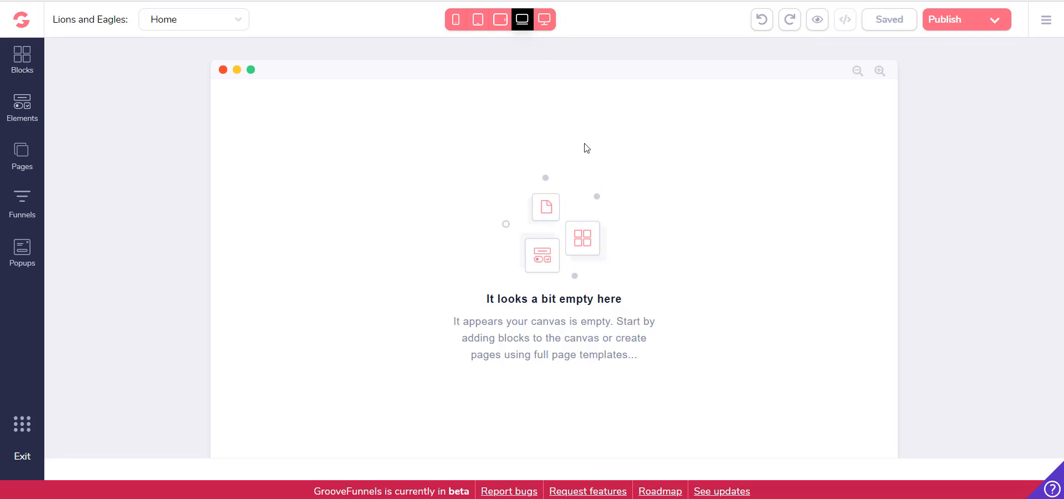
pyautogui.click(500, 19)
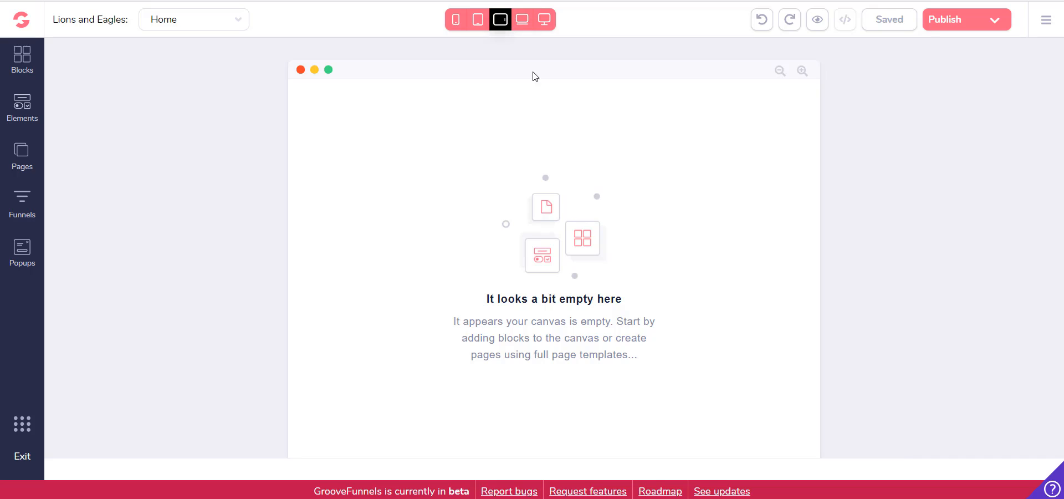
pyautogui.click(478, 19)
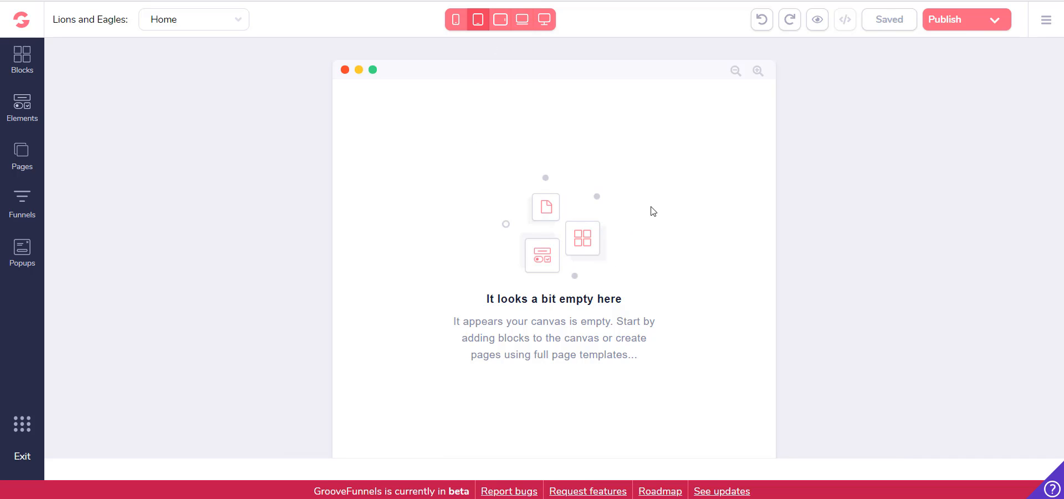
pyautogui.click(456, 20)
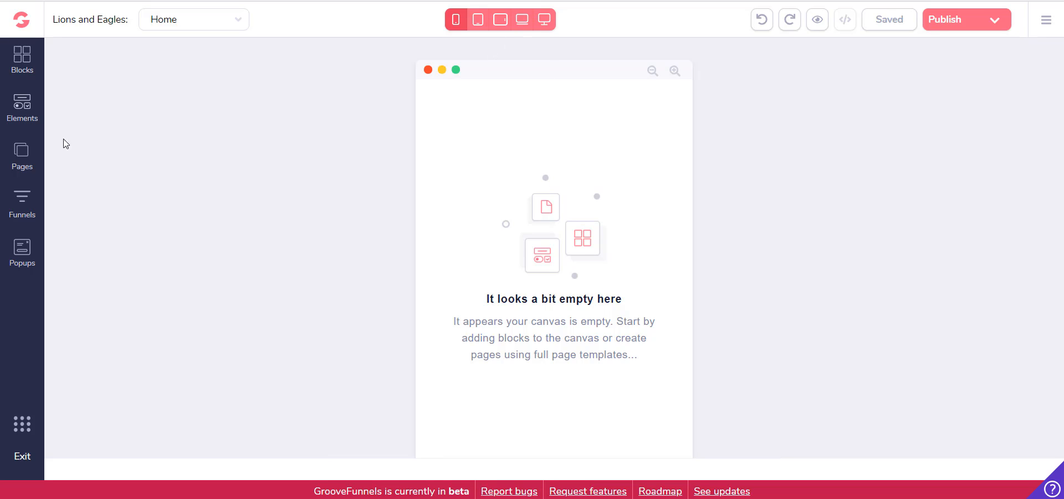
pyautogui.click(544, 20)
pyautogui.click(522, 19)
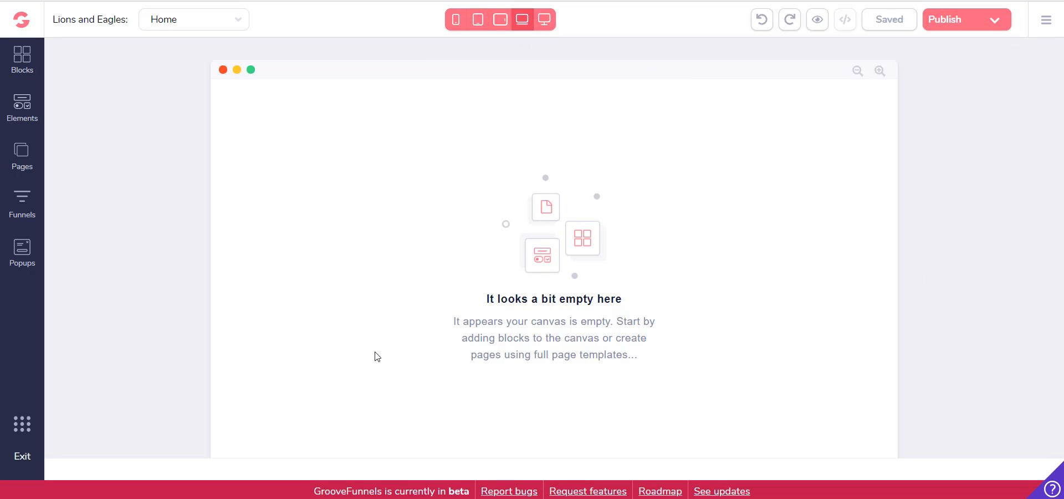
# Open the library of designed blocks and look through its block categories
pyautogui.click(23, 55)
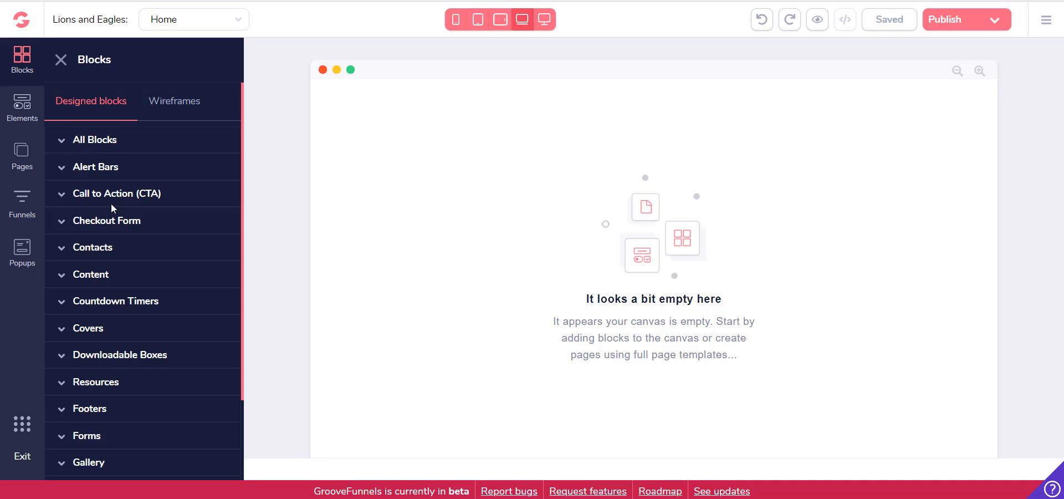
pyautogui.scroll(-3, 113, 213)
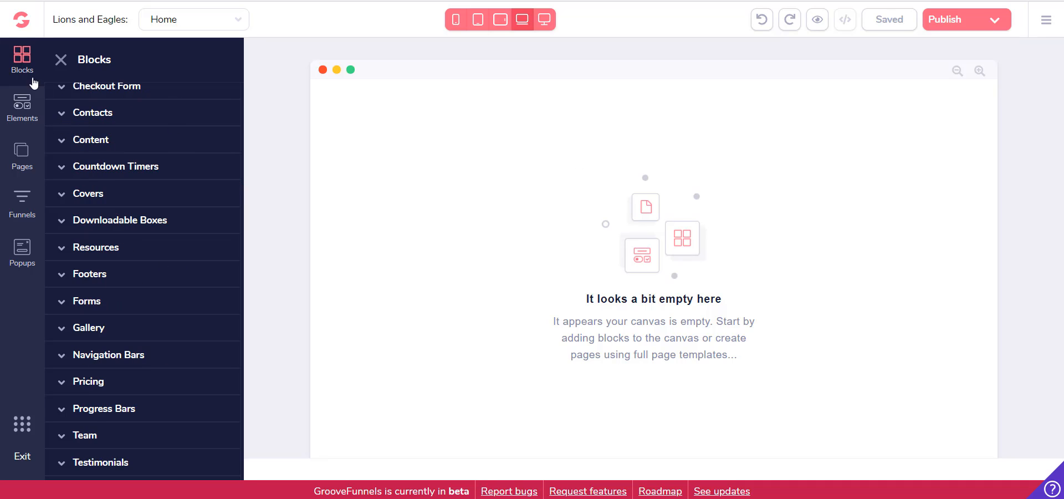
# Compare the block categories of the wireframes library with those of the designed blocks, ending on the designed blocks
pyautogui.scroll(3, 155, 233)
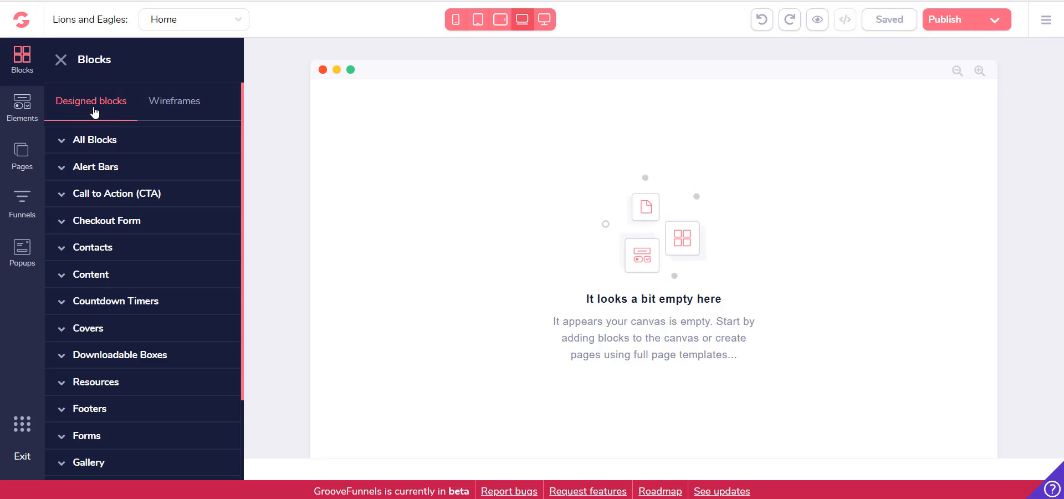
pyautogui.click(158, 108)
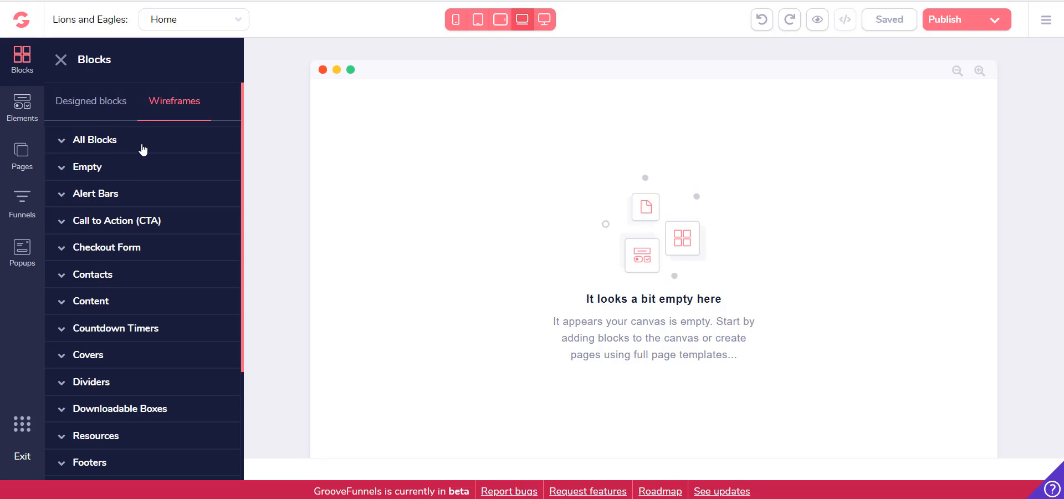
pyautogui.scroll(-3, 156, 288)
pyautogui.scroll(3, 156, 294)
pyautogui.scroll(-3, 150, 228)
pyautogui.scroll(3, 128, 356)
pyautogui.click(115, 107)
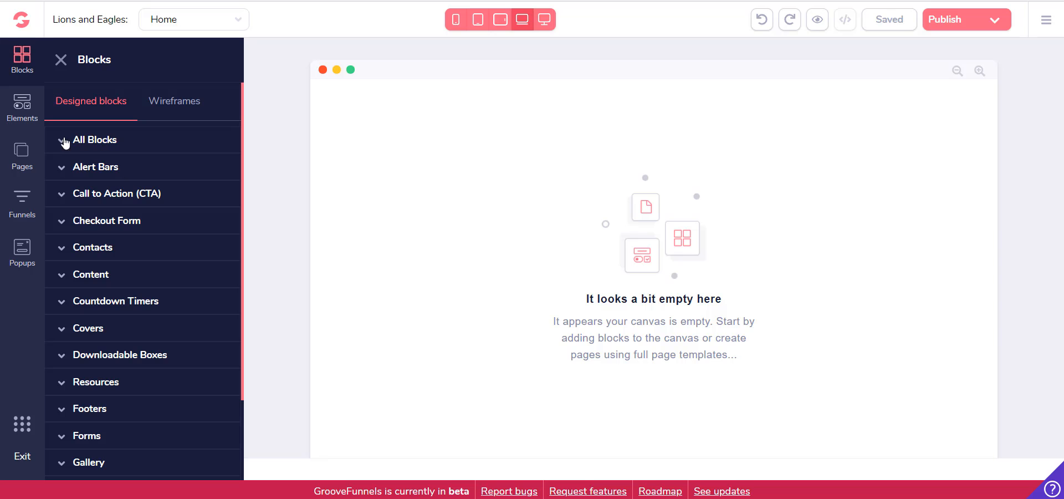
# Browse all designed blocks and add the "The Largest and Trusted Car Rental in Your Location" block to the empty canvas
pyautogui.click(86, 145)
pyautogui.scroll(-3, 163, 203)
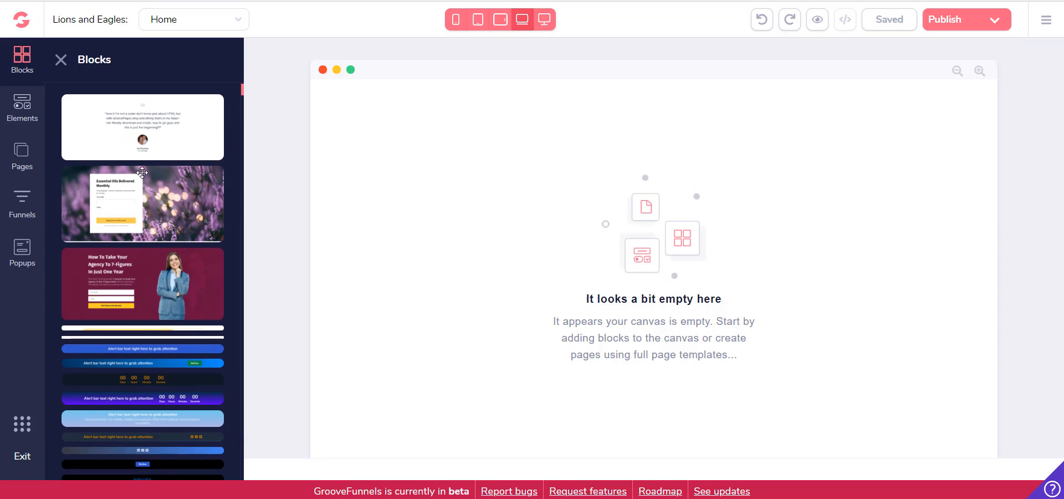
pyautogui.scroll(-6, 163, 200)
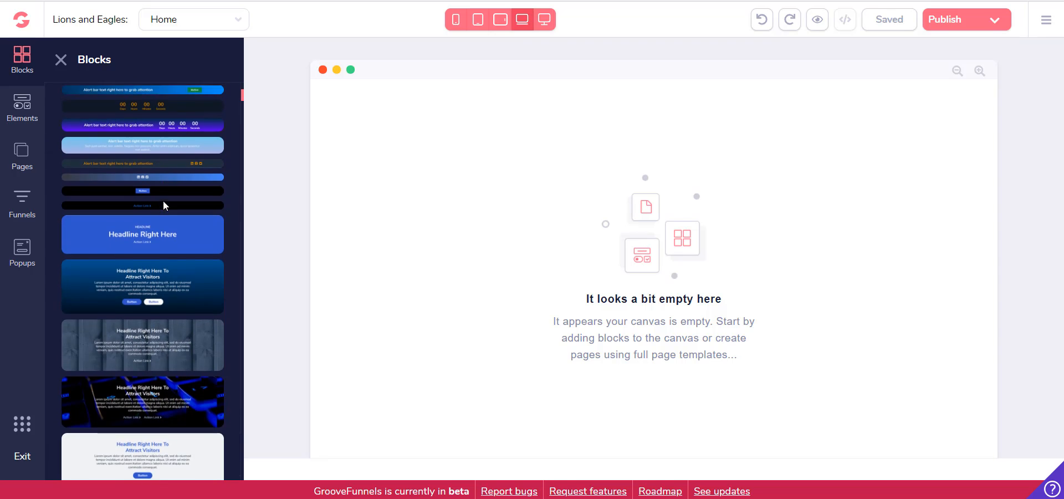
pyautogui.scroll(-5, 163, 202)
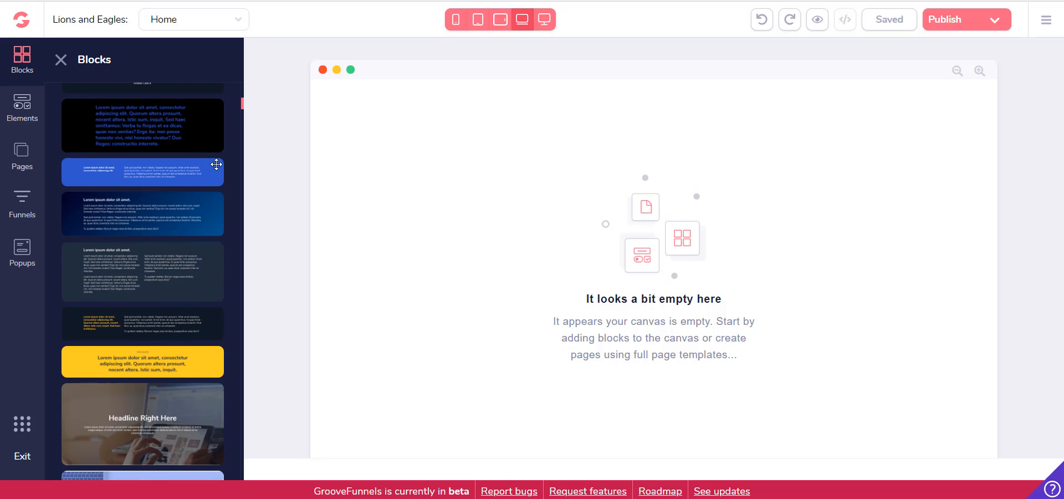
pyautogui.scroll(-1, 143, 209)
pyautogui.scroll(-5, 128, 195)
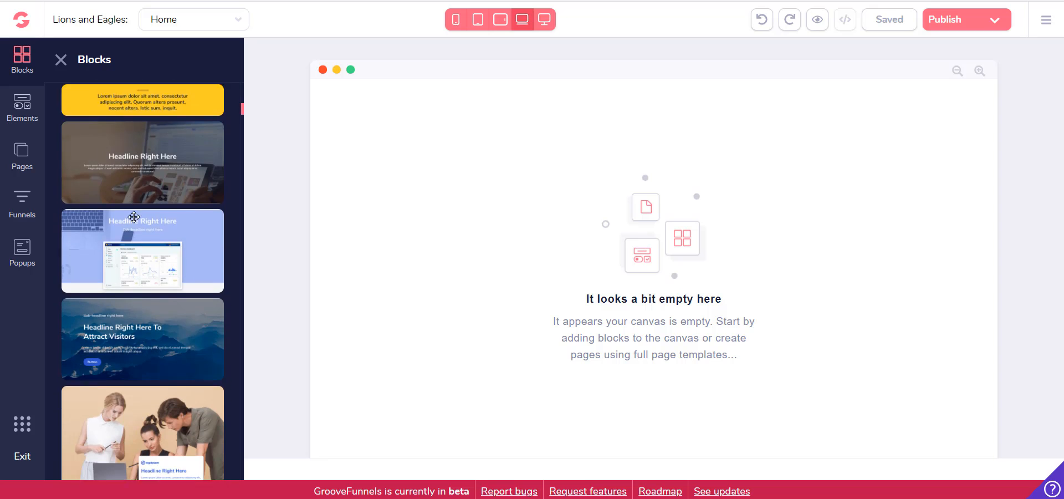
pyautogui.scroll(-10, 192, 213)
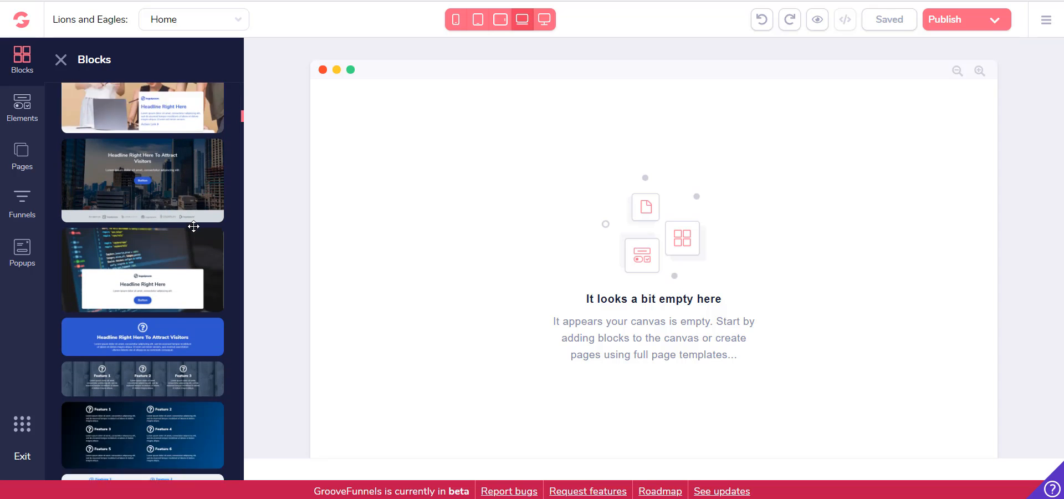
pyautogui.scroll(-10, 194, 228)
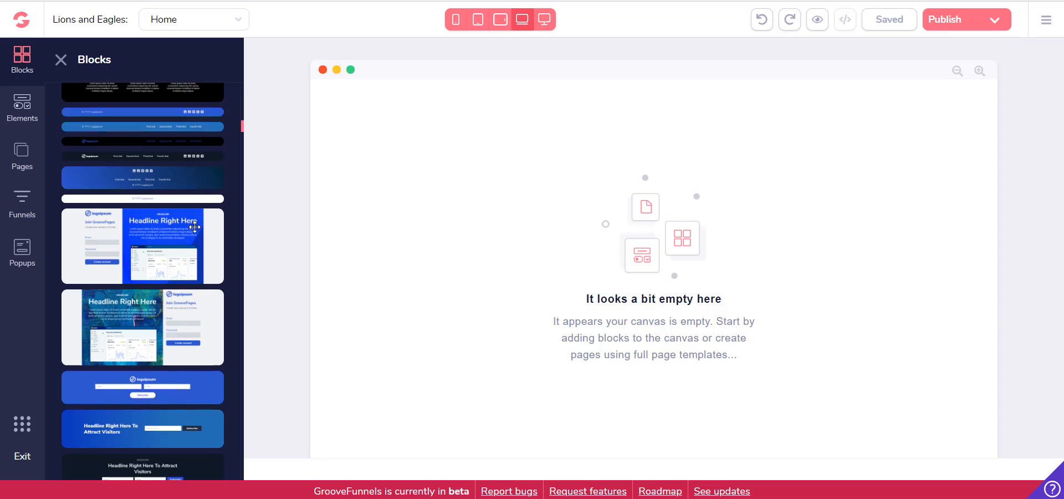
pyautogui.scroll(-10, 195, 227)
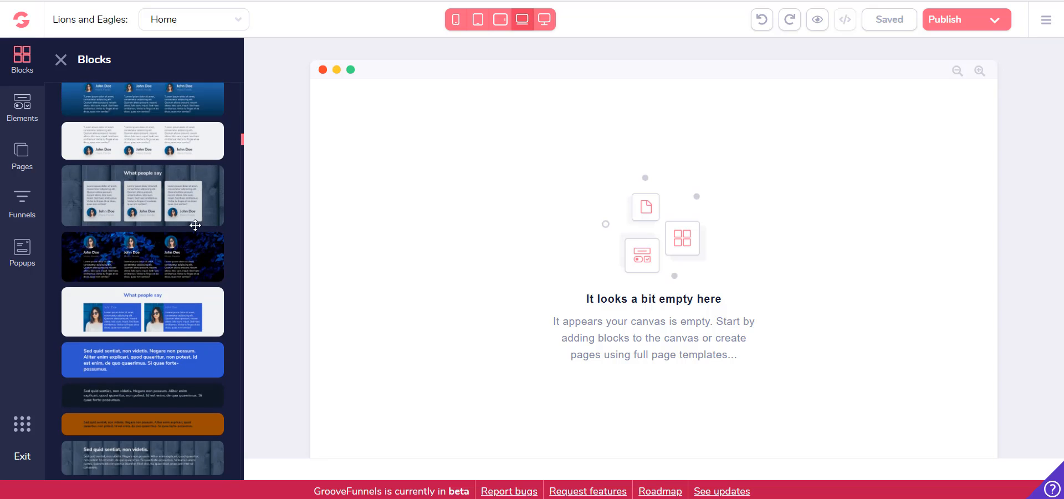
pyautogui.scroll(-10, 192, 255)
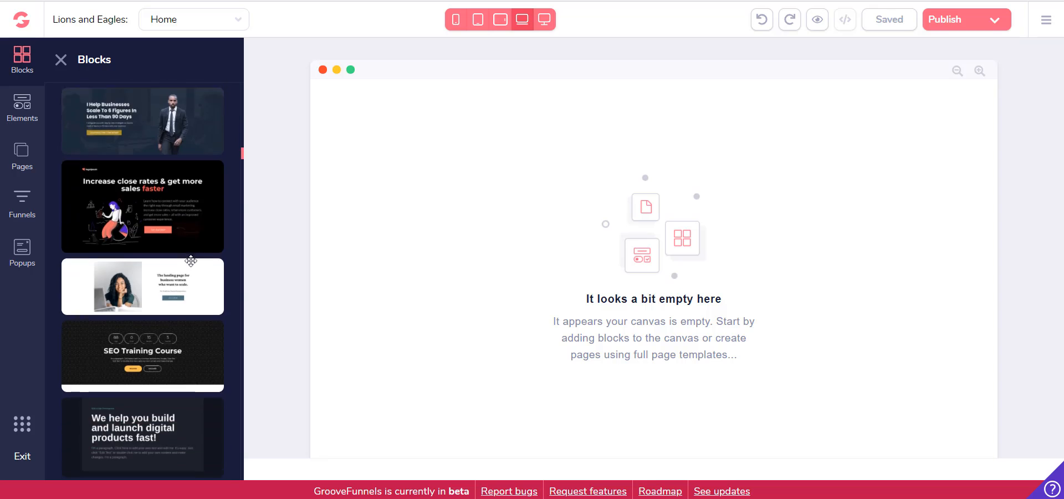
pyautogui.scroll(-5, 191, 261)
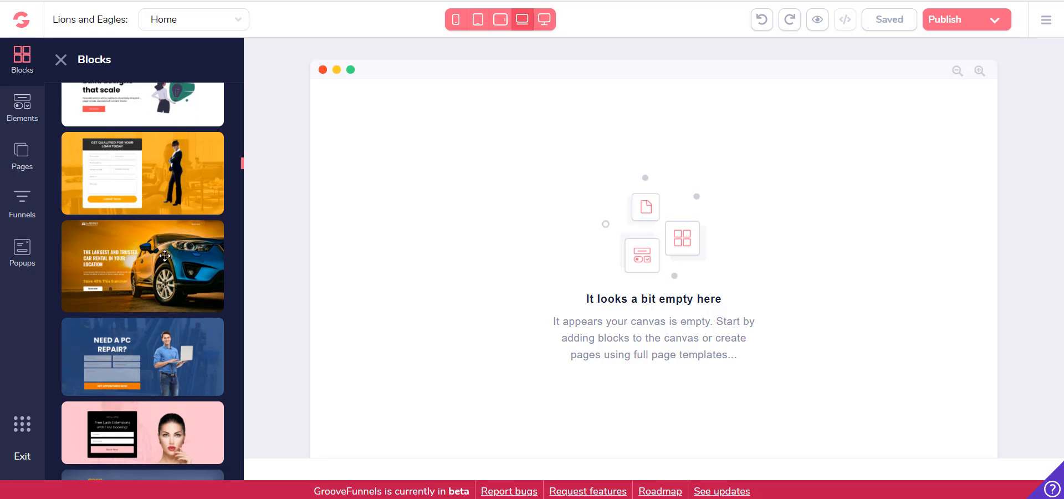
pyautogui.moveTo(156, 252); pyautogui.dragTo(473, 258)
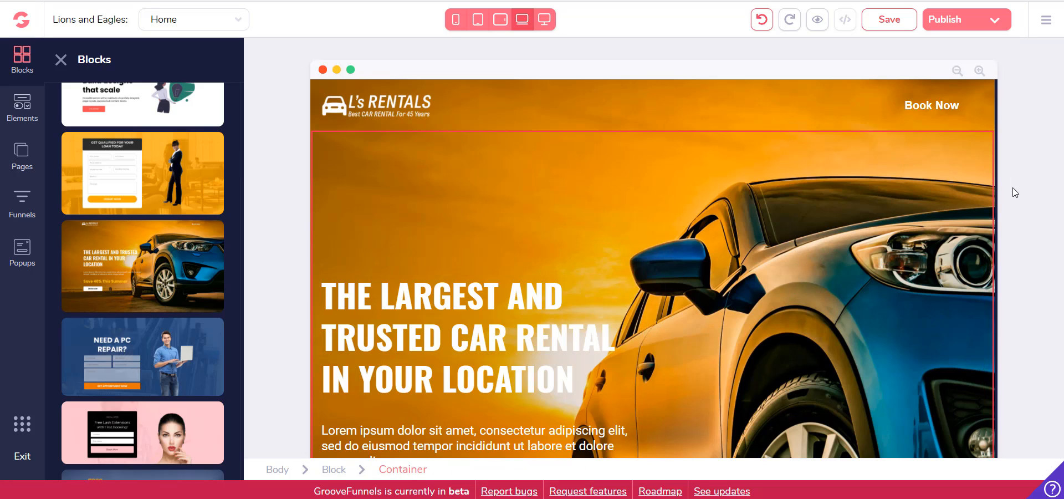
# Examine the car rental block on the canvas, from its logo header to the Book Now button
pyautogui.scroll(-5, 721, 221)
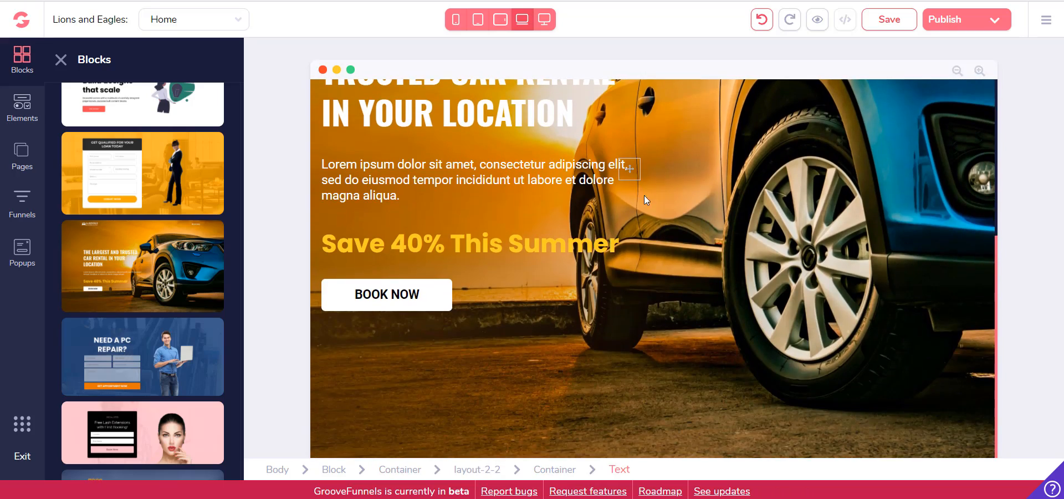
pyautogui.scroll(5, 824, 250)
pyautogui.scroll(-5, 795, 205)
pyautogui.scroll(5, 794, 207)
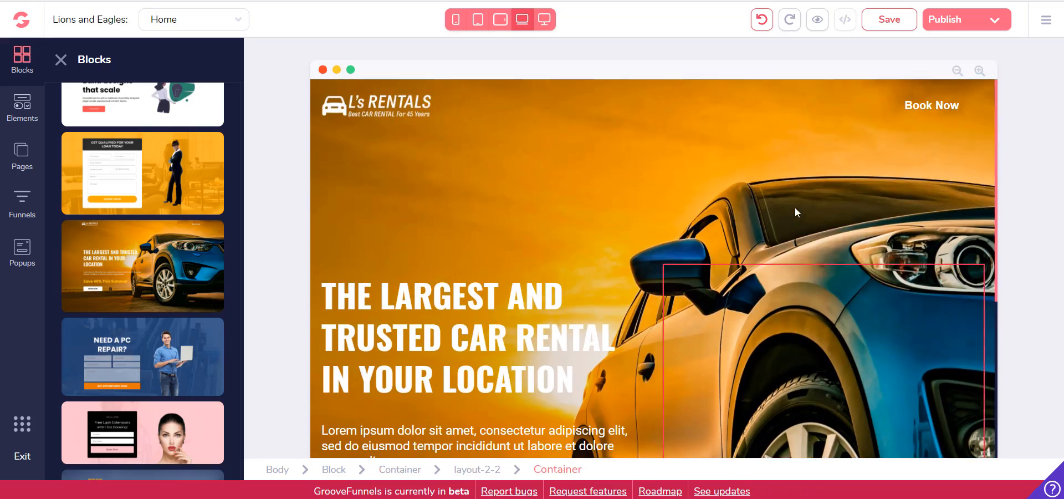
pyautogui.scroll(-5, 795, 212)
pyautogui.scroll(5, 796, 214)
pyautogui.scroll(-4, 795, 214)
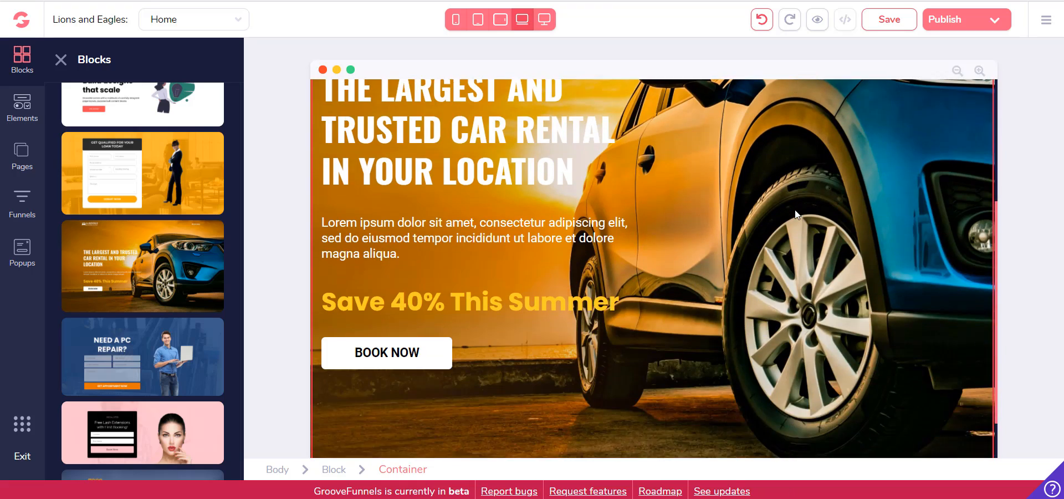
pyautogui.scroll(5, 795, 214)
pyautogui.scroll(-4, 796, 214)
pyautogui.scroll(4, 796, 214)
pyautogui.scroll(-5, 793, 215)
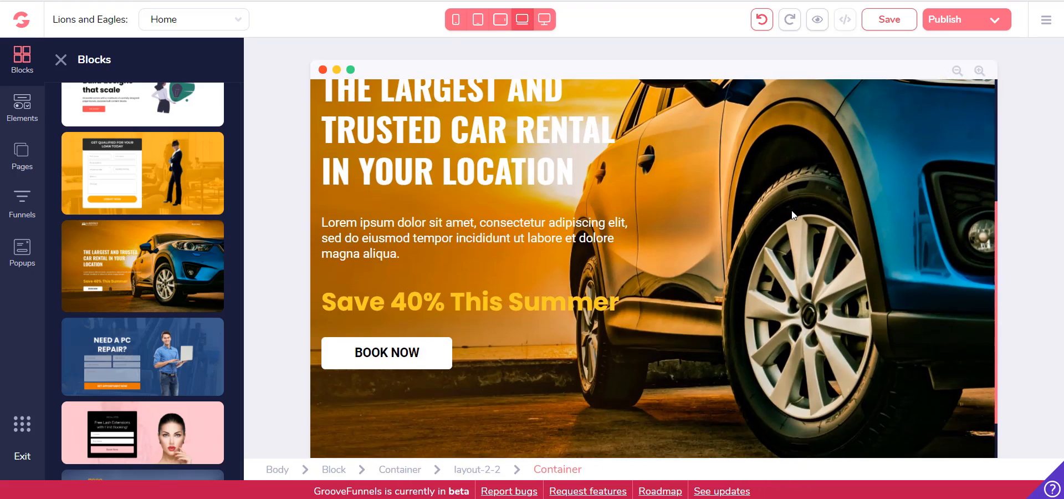
pyautogui.scroll(4, 792, 215)
pyautogui.scroll(-5, 565, 148)
# Add the dark "Get Started" block with the glowing wireframe face below the car rental block and look it over
pyautogui.scroll(-4, 133, 227)
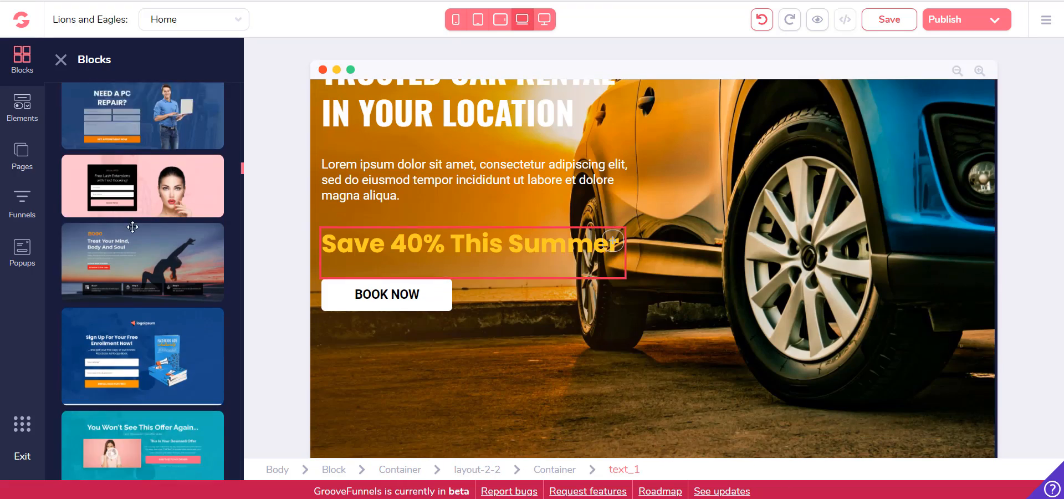
pyautogui.scroll(-15, 133, 227)
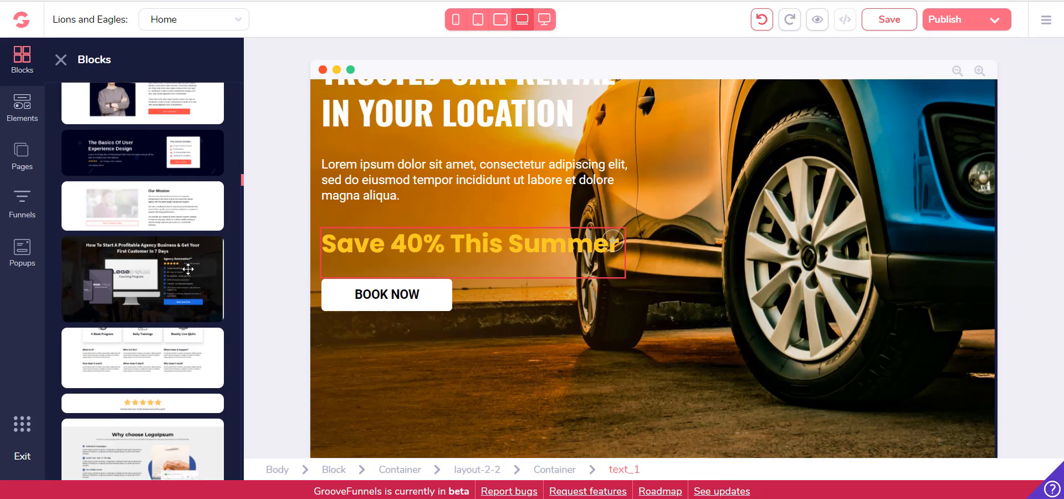
pyautogui.scroll(-5, 189, 269)
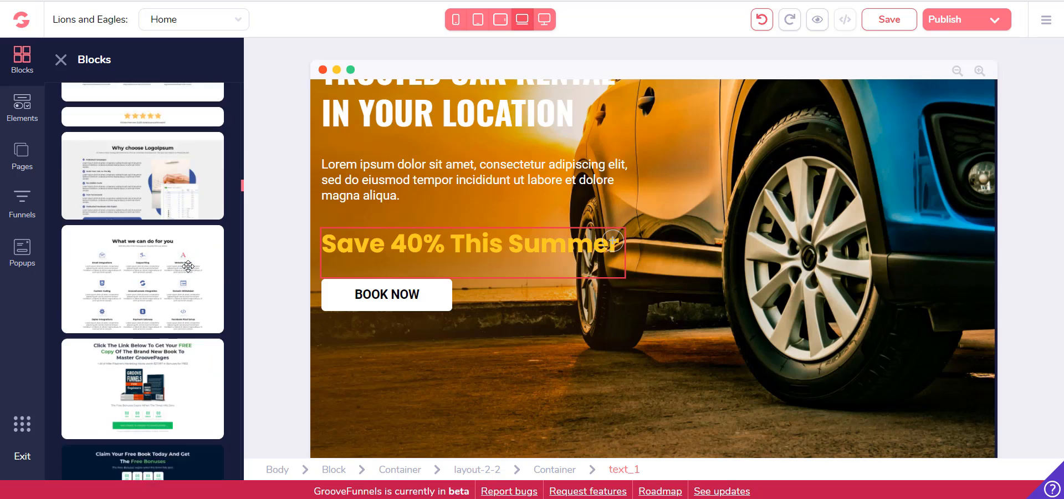
pyautogui.scroll(-15, 188, 266)
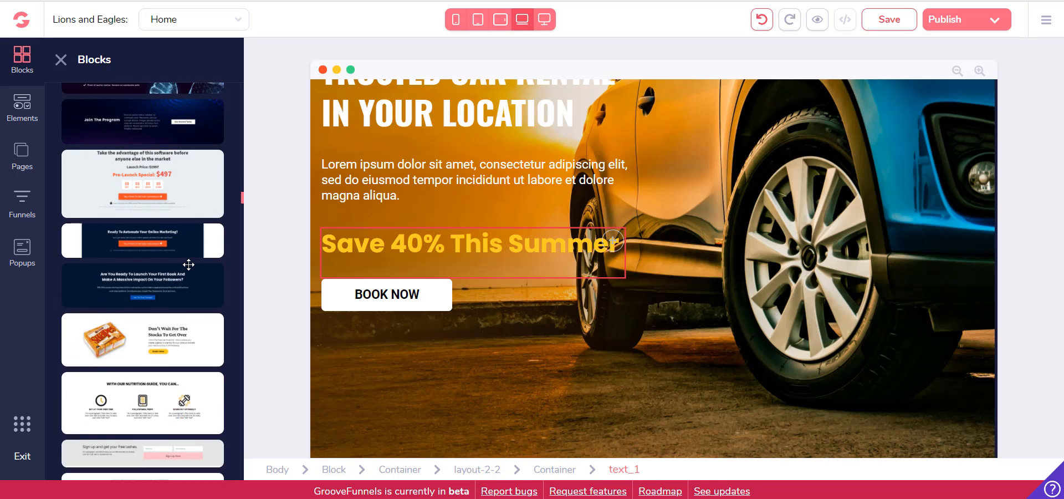
pyautogui.scroll(1, 189, 264)
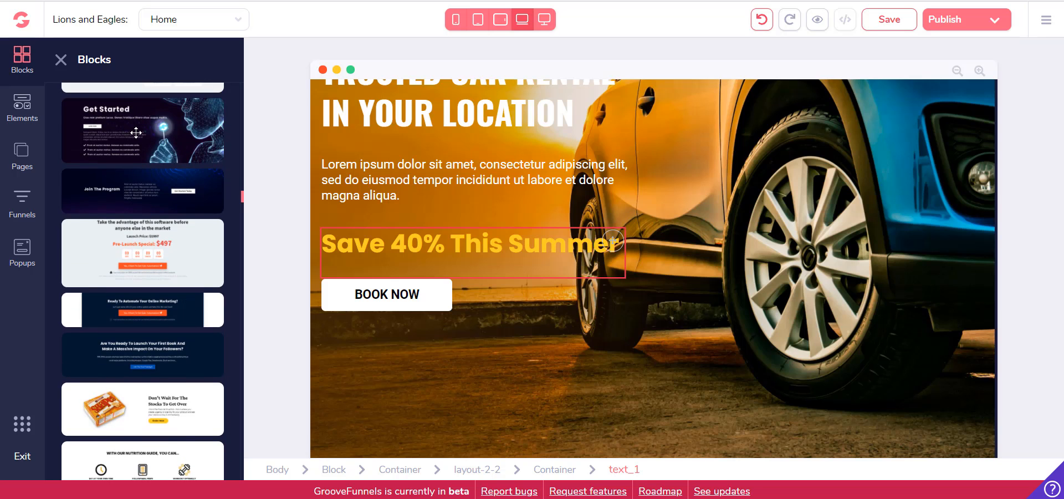
pyautogui.moveTo(136, 133); pyautogui.dragTo(582, 421)
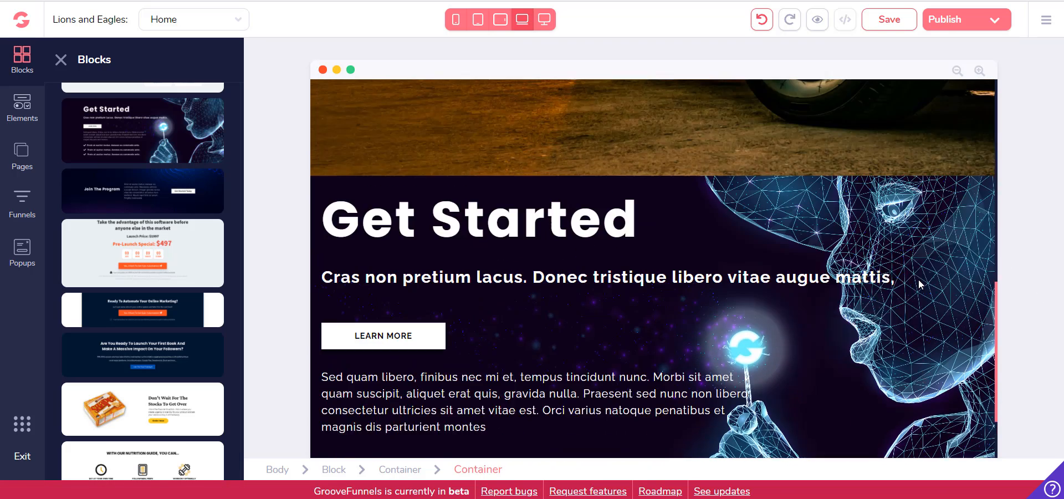
pyautogui.scroll(8, 919, 280)
pyautogui.scroll(-5, 861, 220)
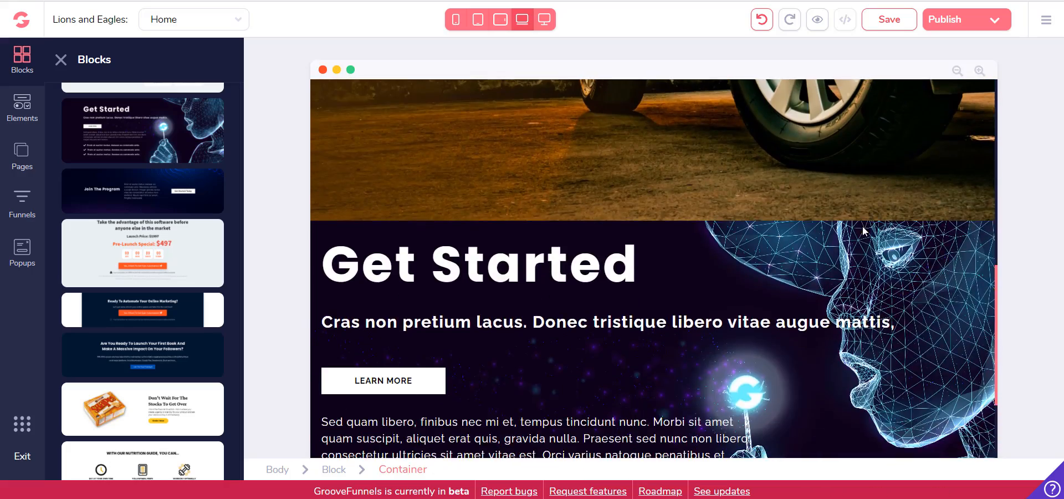
pyautogui.scroll(7, 855, 222)
pyautogui.scroll(-9, 847, 223)
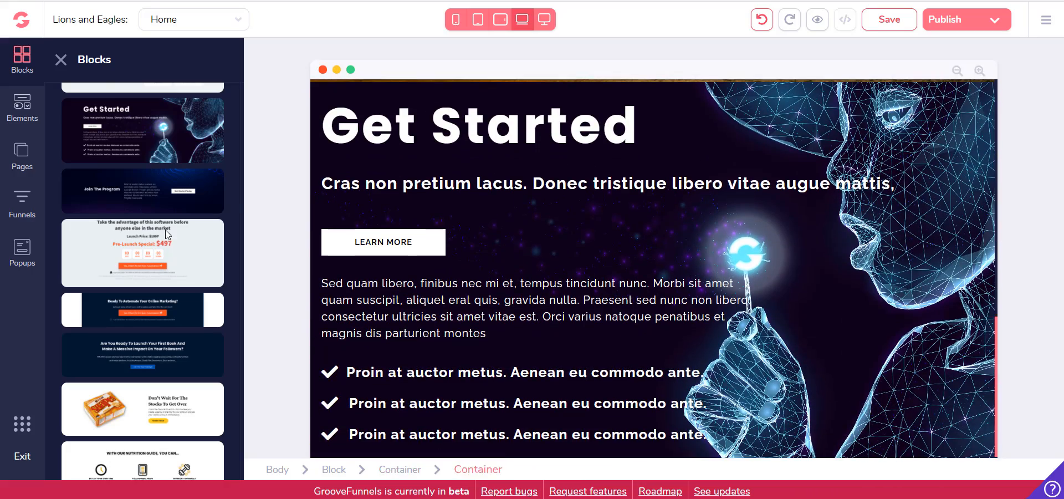
# Add the white "We also treat the following conditions..." block below the Get Started block
pyautogui.scroll(4, 142, 249)
pyautogui.scroll(5, 459, 243)
pyautogui.scroll(-1, 404, 343)
pyautogui.scroll(-1, 143, 266)
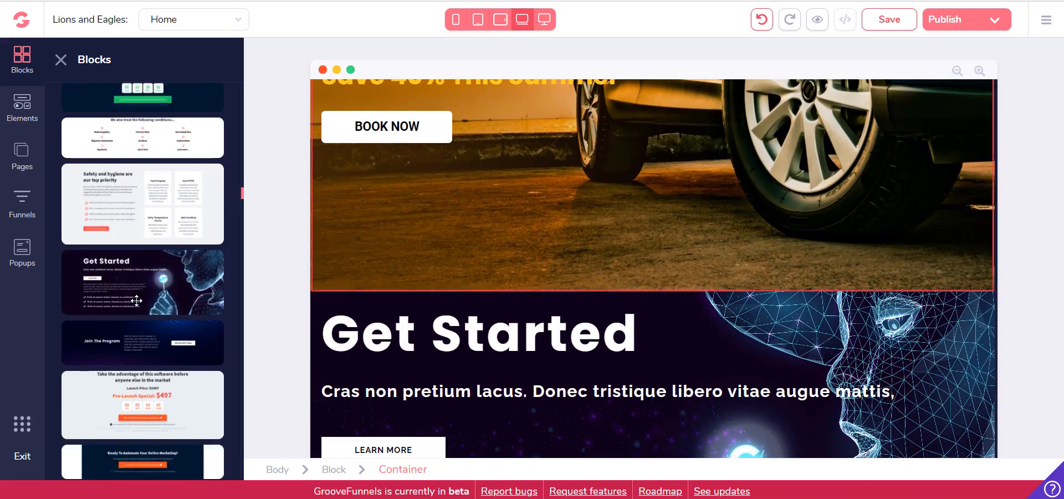
pyautogui.scroll(4, 139, 297)
pyautogui.moveTo(109, 330); pyautogui.dragTo(527, 327)
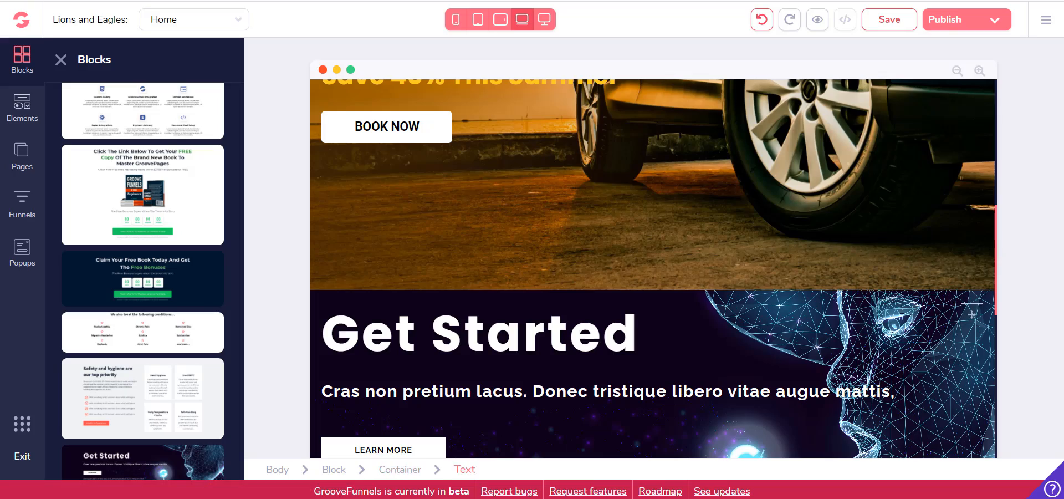
# Try to move the "We also treat the following conditions..." section up above the Get Started content
pyautogui.scroll(3, 736, 275)
pyautogui.scroll(-8, 736, 275)
pyautogui.scroll(-2, 772, 302)
pyautogui.scroll(3, 942, 360)
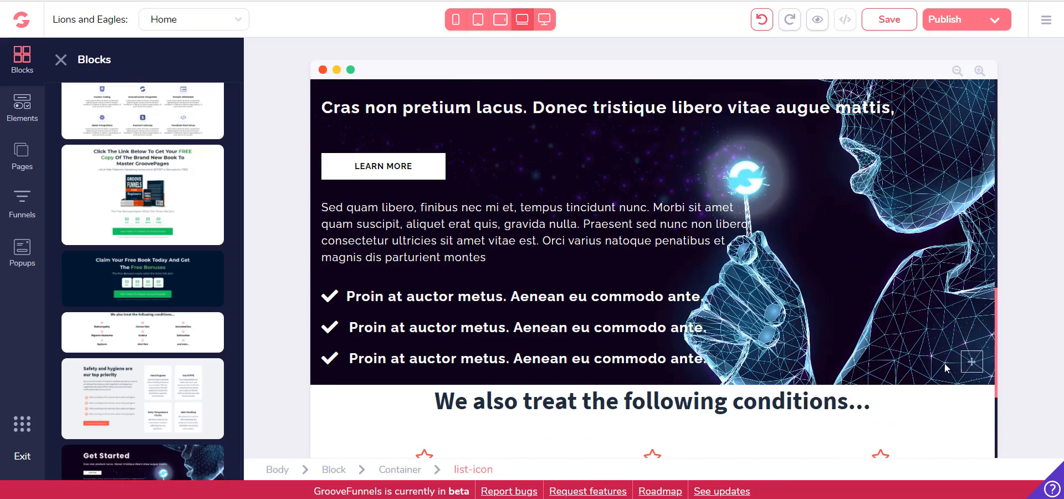
pyautogui.scroll(-2, 865, 255)
pyautogui.scroll(4, 920, 182)
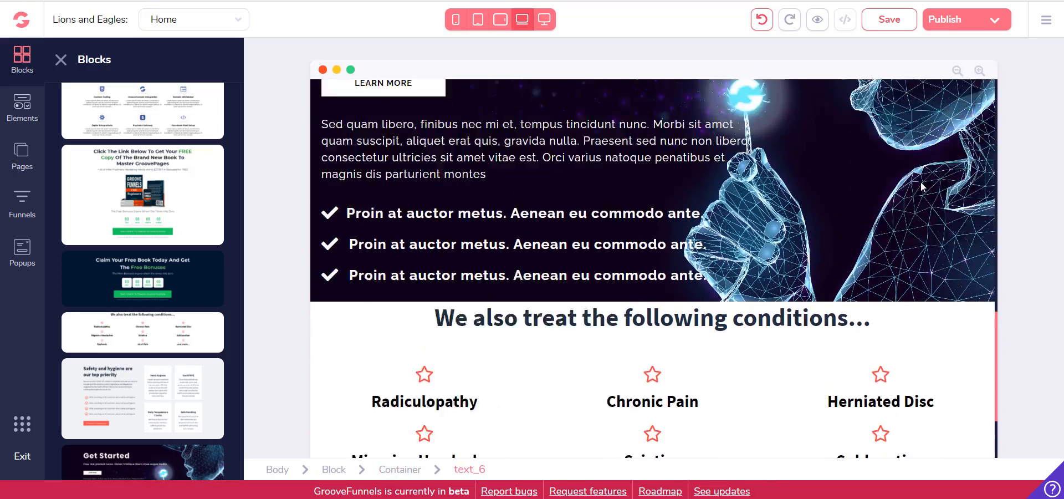
pyautogui.scroll(-4, 816, 272)
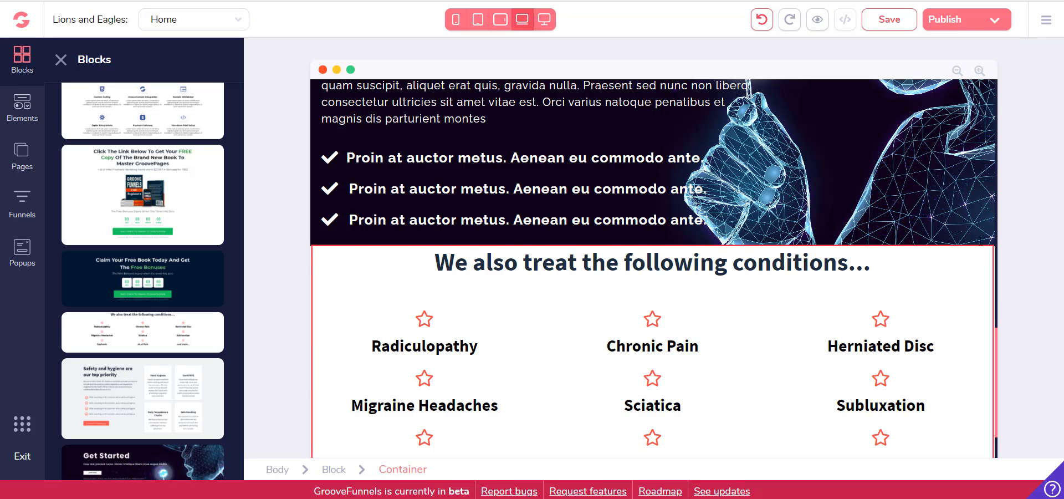
pyautogui.moveTo(980, 247); pyautogui.dragTo(978, 161)
pyautogui.scroll(4, 981, 189)
pyautogui.scroll(1, 976, 211)
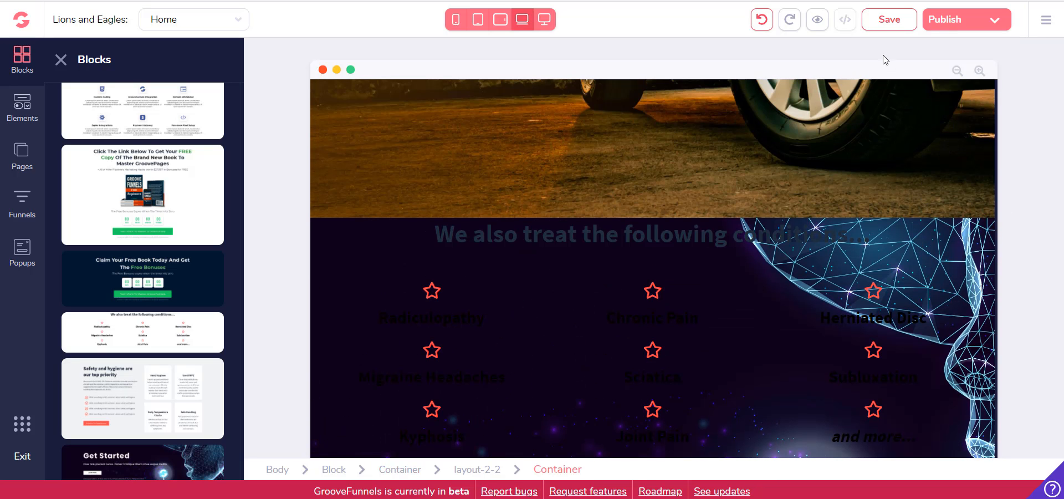
# Undo the section move and the additions of the conditions and Get Started blocks
pyautogui.click(769, 25)
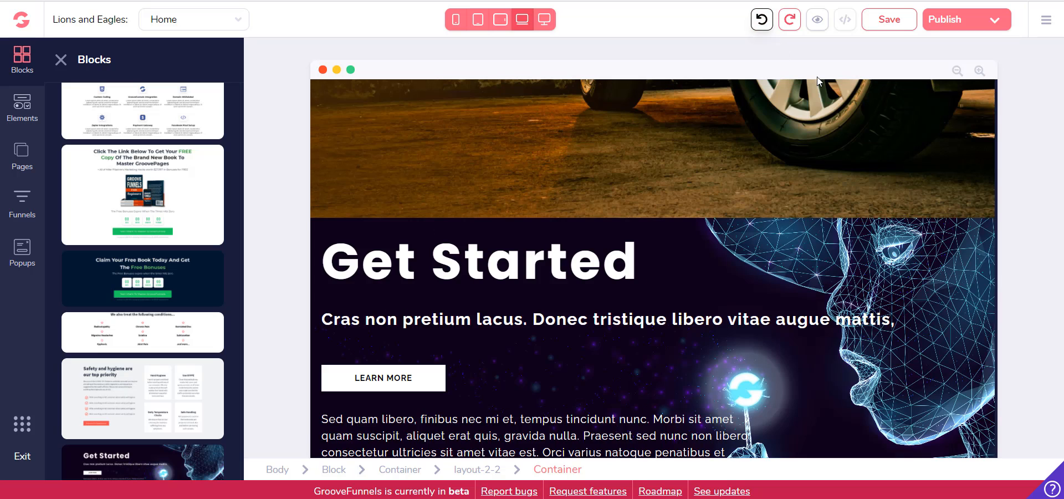
pyautogui.click(767, 22)
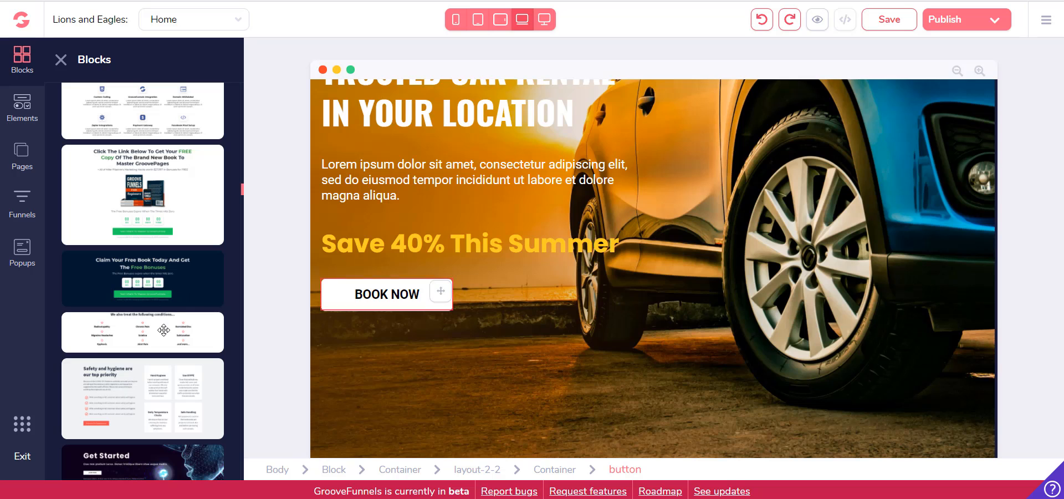
# Add the "Claim Your Free Book Today And Get The Free Bonuses" countdown block below the car rental block
pyautogui.moveTo(163, 331); pyautogui.dragTo(577, 388)
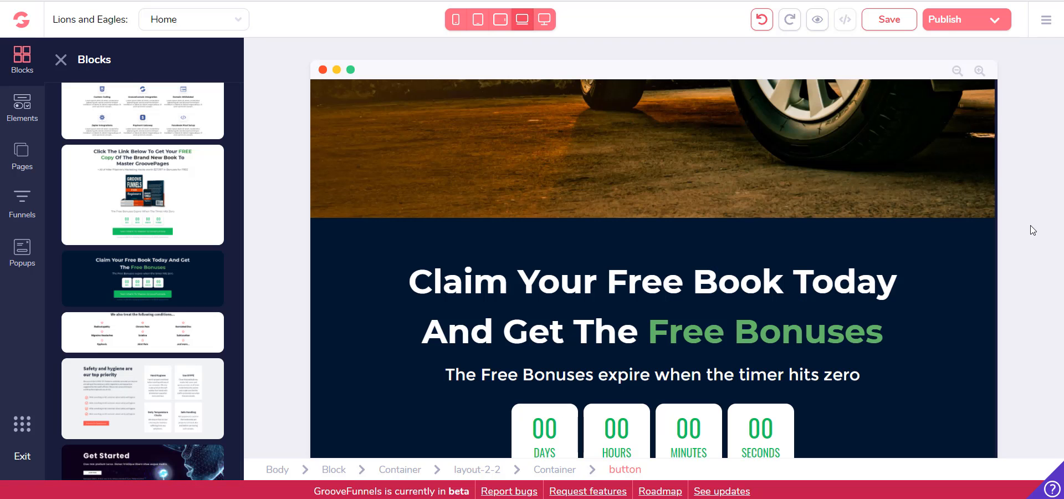
pyautogui.scroll(5, 676, 167)
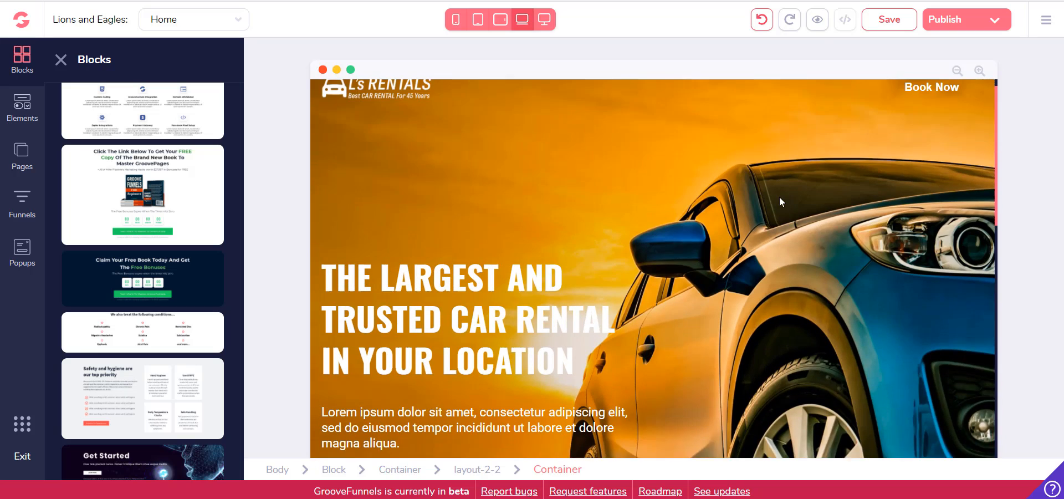
# Add the yellow six-image block from the Gallery category of the designed blocks below the countdown block
pyautogui.scroll(-5, 778, 194)
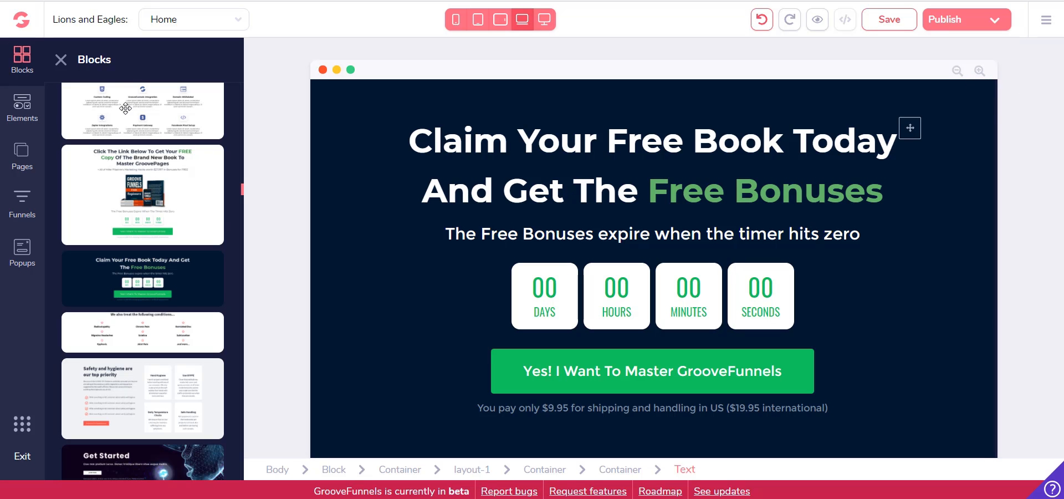
pyautogui.scroll(-5, 171, 269)
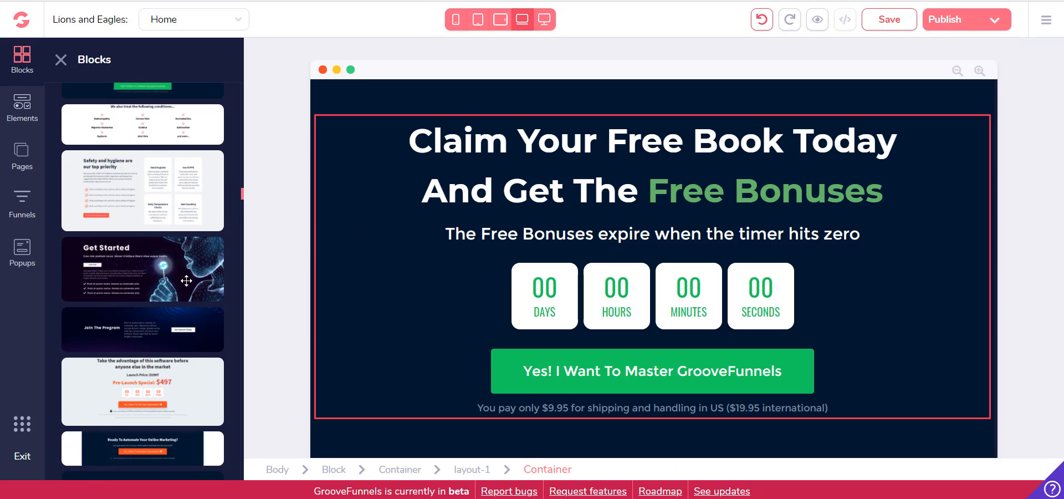
pyautogui.scroll(-5, 228, 293)
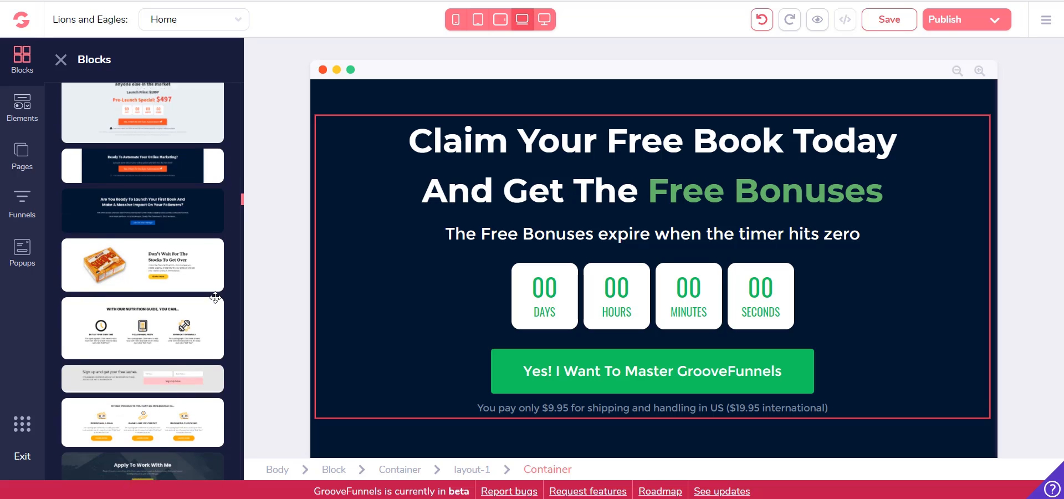
pyautogui.scroll(-1, 178, 230)
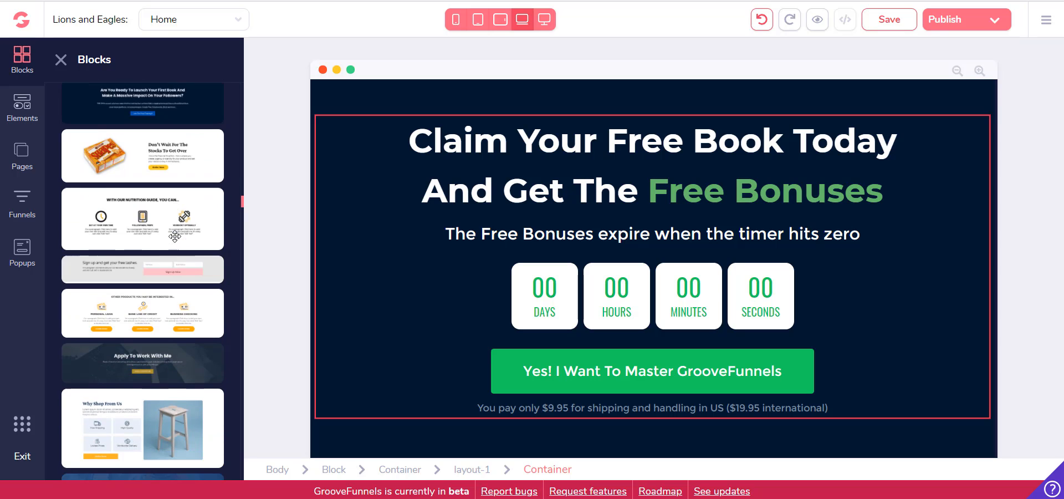
pyautogui.click(61, 60)
pyautogui.click(20, 62)
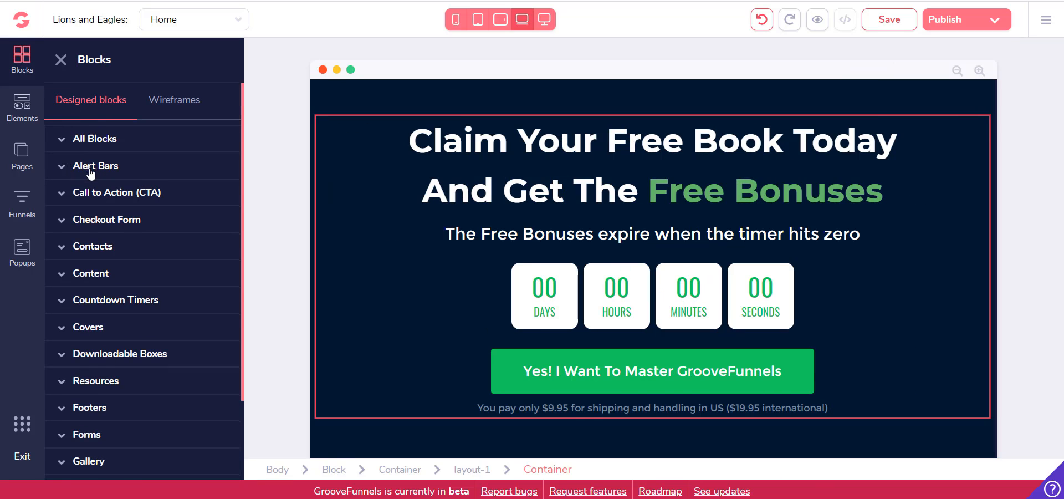
pyautogui.scroll(-1, 107, 138)
pyautogui.scroll(-1, 117, 158)
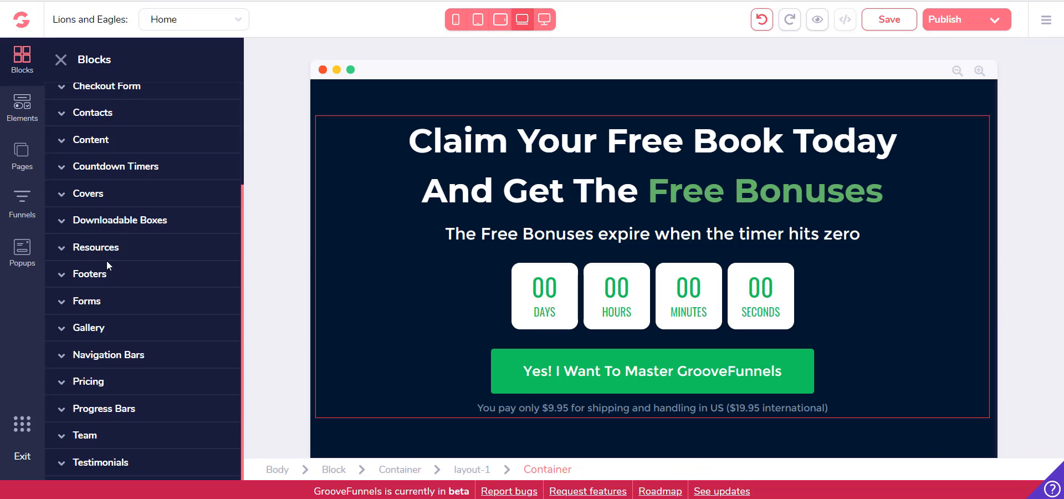
pyautogui.click(79, 330)
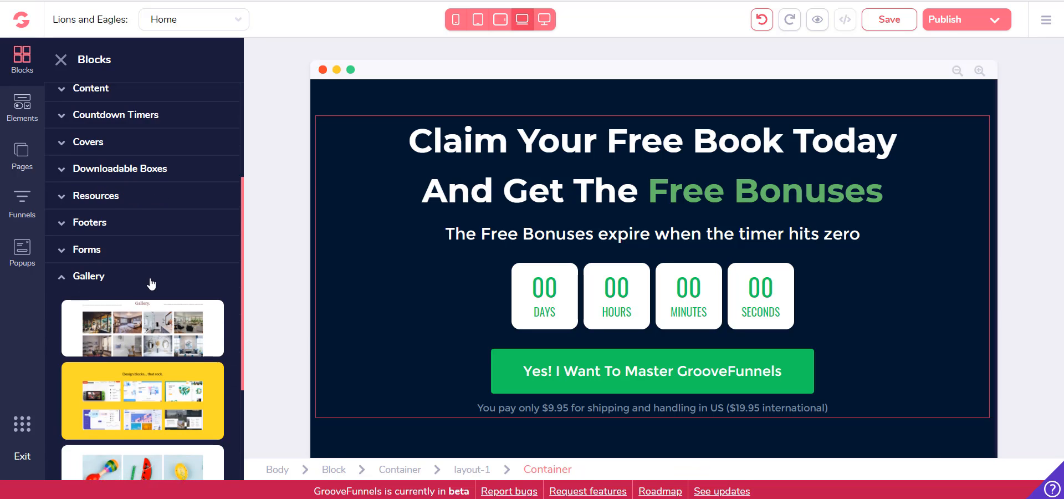
pyautogui.scroll(-1, 186, 349)
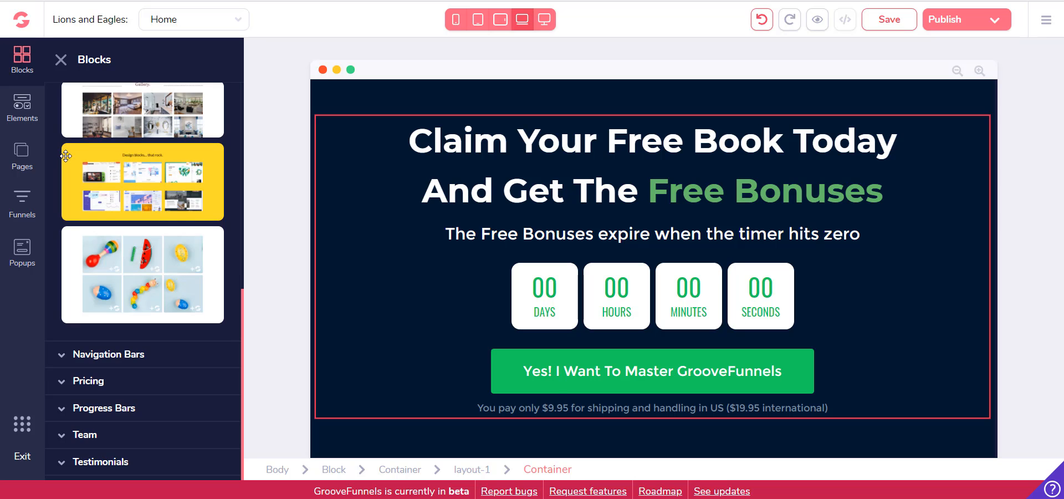
pyautogui.moveTo(65, 156); pyautogui.dragTo(529, 399)
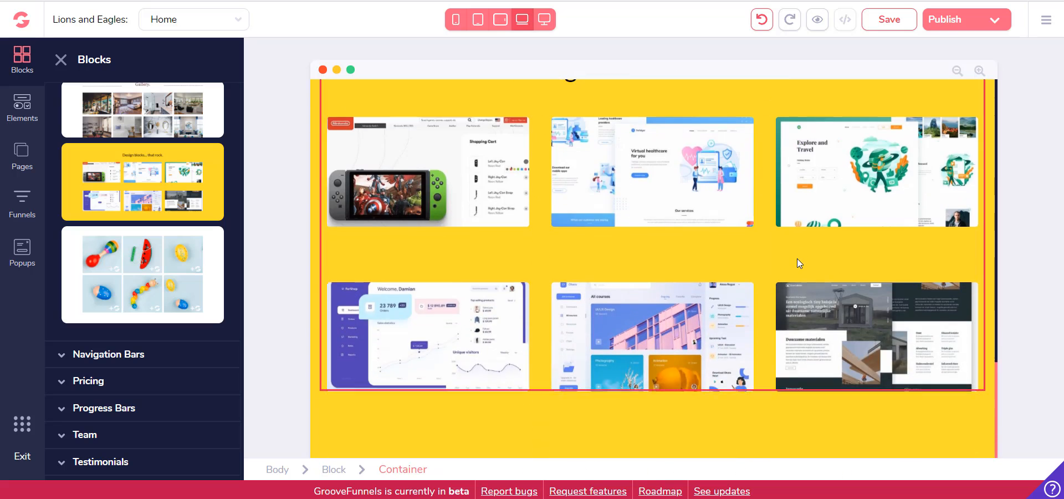
# Add the dark YourLOGO block from the Footers category below the yellow gallery section
pyautogui.scroll(20, 797, 258)
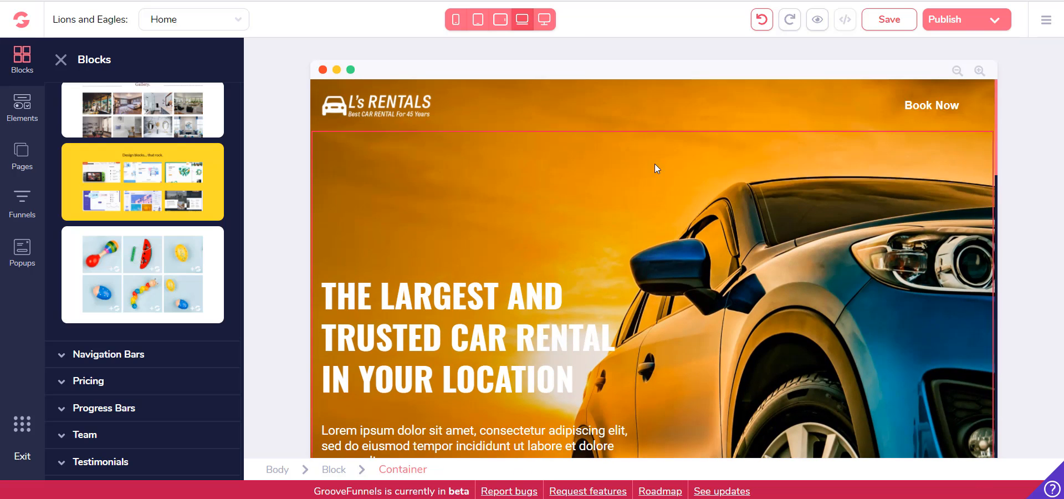
pyautogui.scroll(-20, 611, 248)
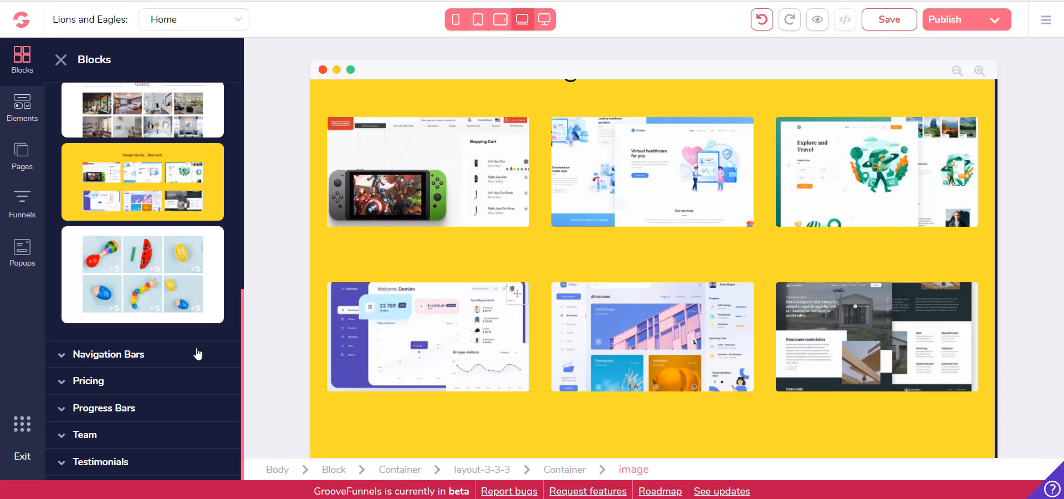
pyautogui.scroll(5, 116, 253)
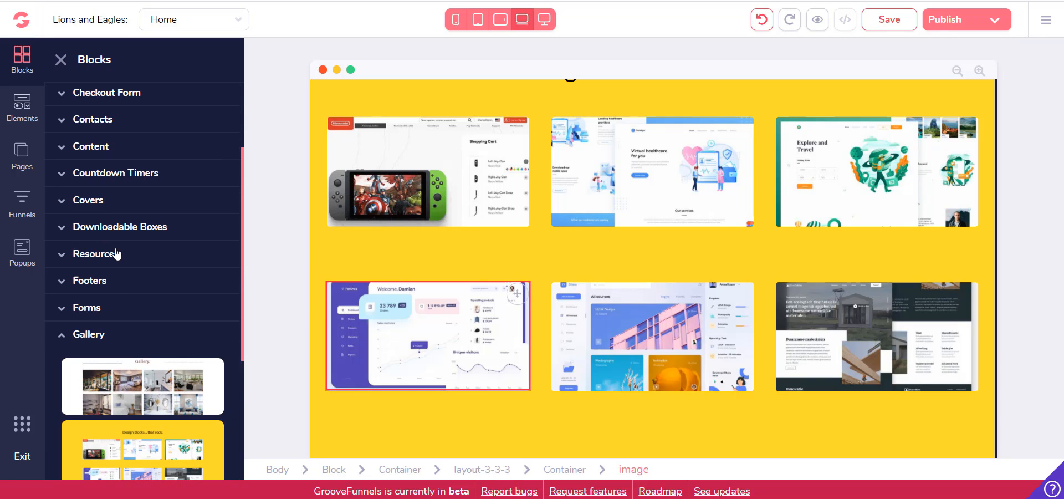
pyautogui.scroll(1, 105, 277)
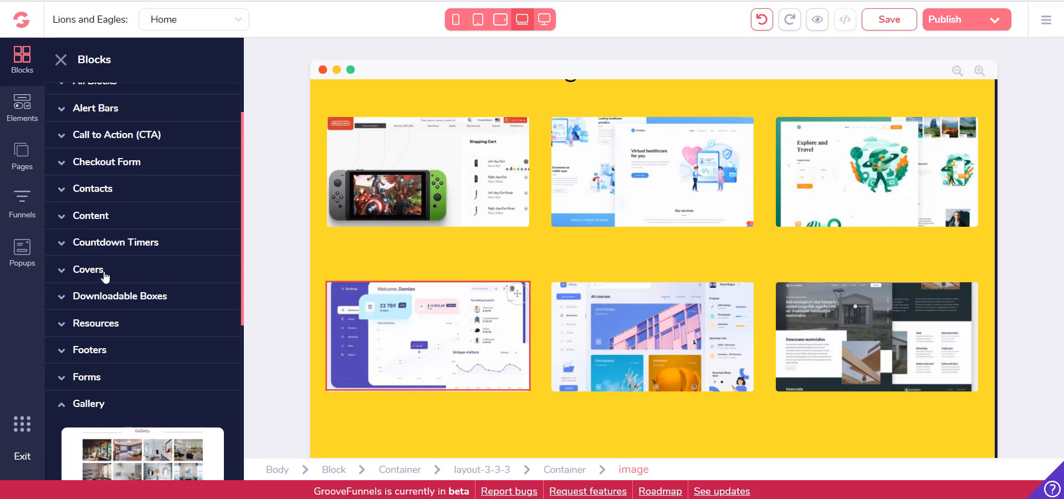
pyautogui.click(78, 351)
pyautogui.scroll(-6, 178, 294)
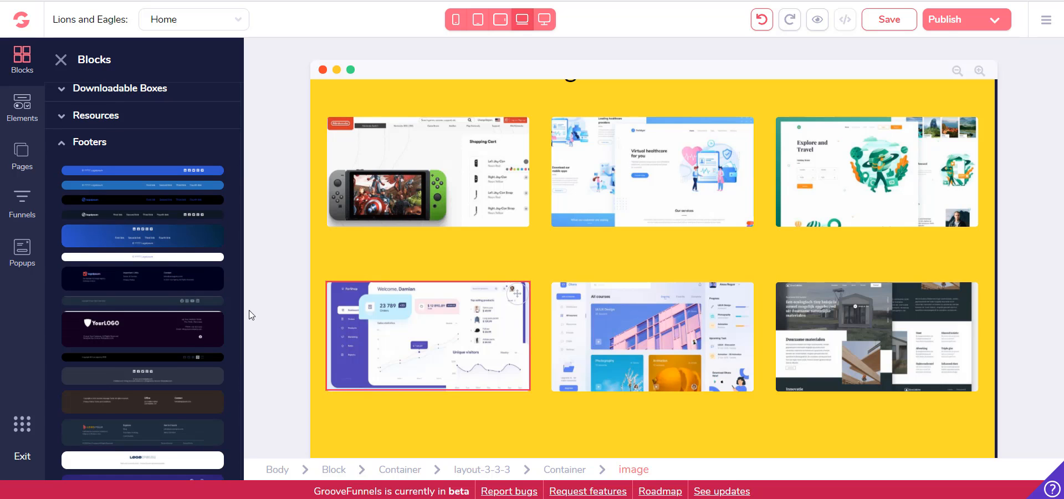
pyautogui.scroll(-3, 174, 303)
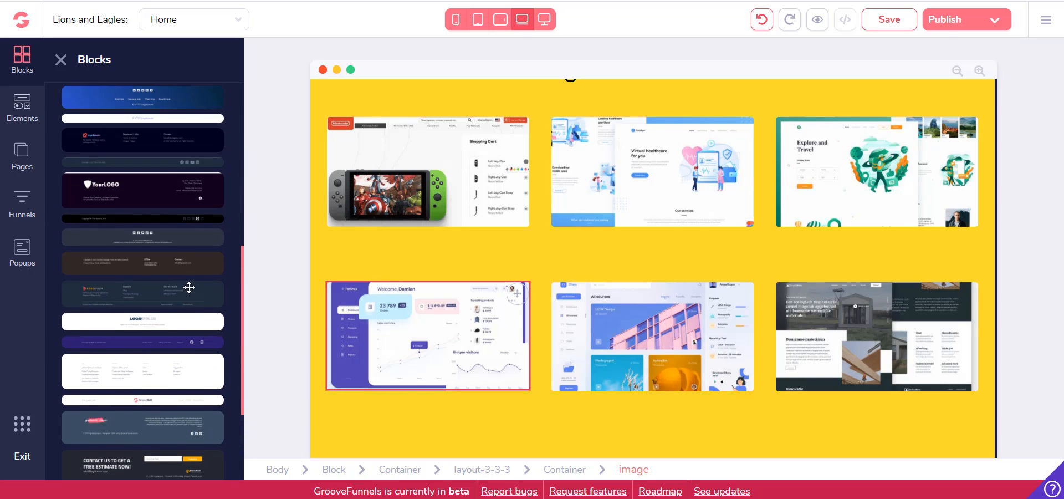
pyautogui.moveTo(166, 189); pyautogui.dragTo(632, 418)
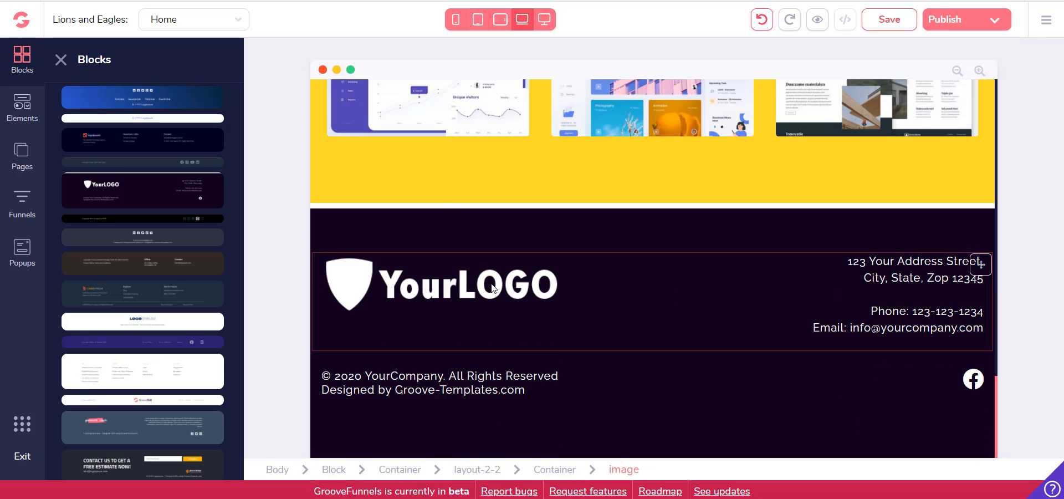
# Open the image library to choose a replacement for the YourLOGO image in the footer
pyautogui.click(496, 268)
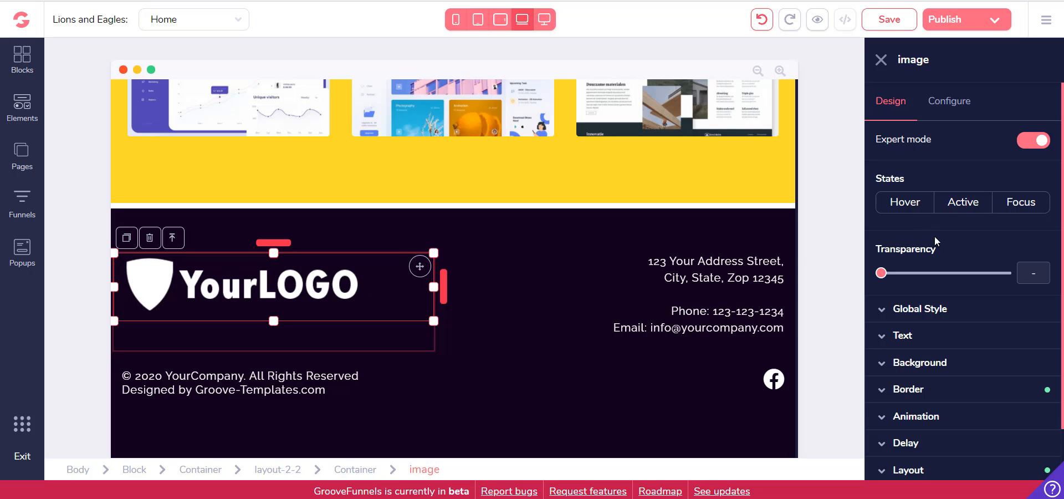
pyautogui.scroll(-1, 937, 235)
pyautogui.scroll(1, 948, 166)
pyautogui.click(961, 101)
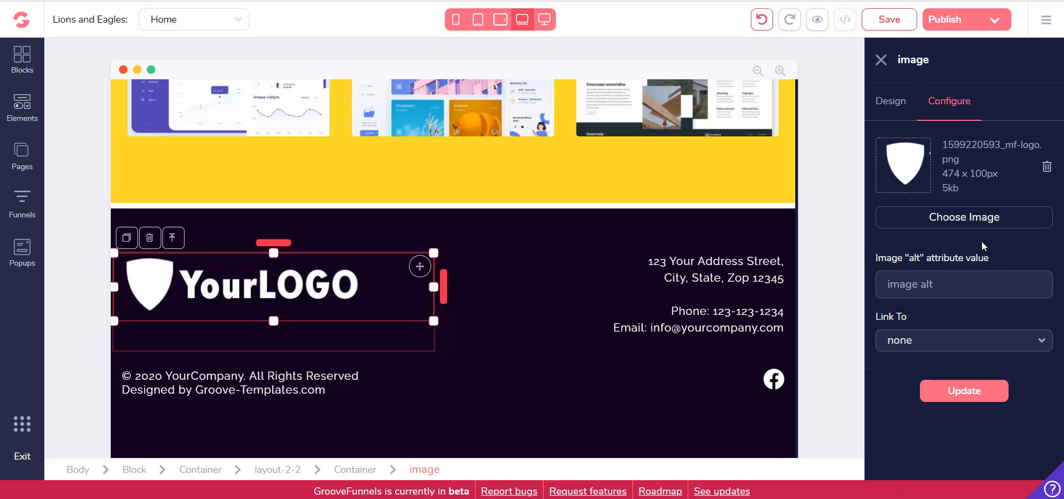
pyautogui.click(970, 222)
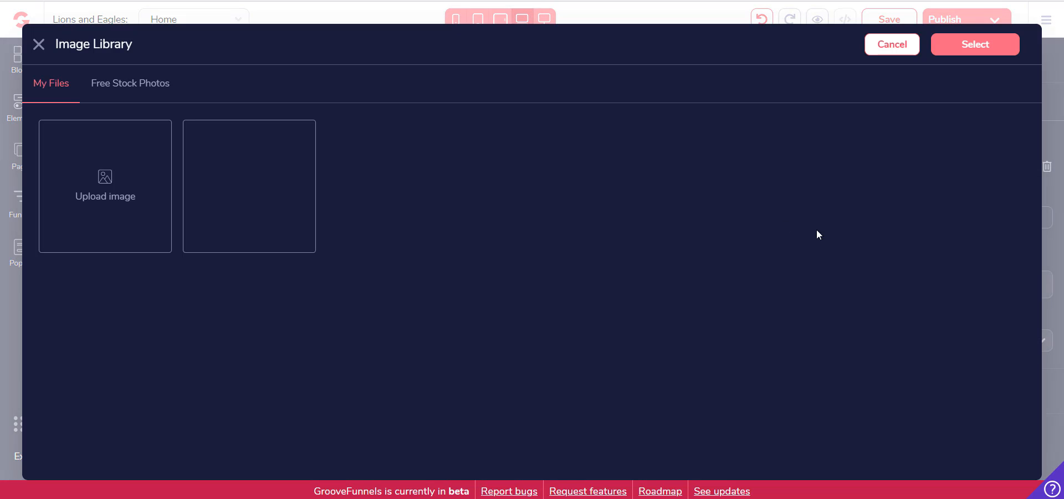
# Start an image upload and look through the recent images and folders on the computer for a replacement logo picture
pyautogui.click(102, 181)
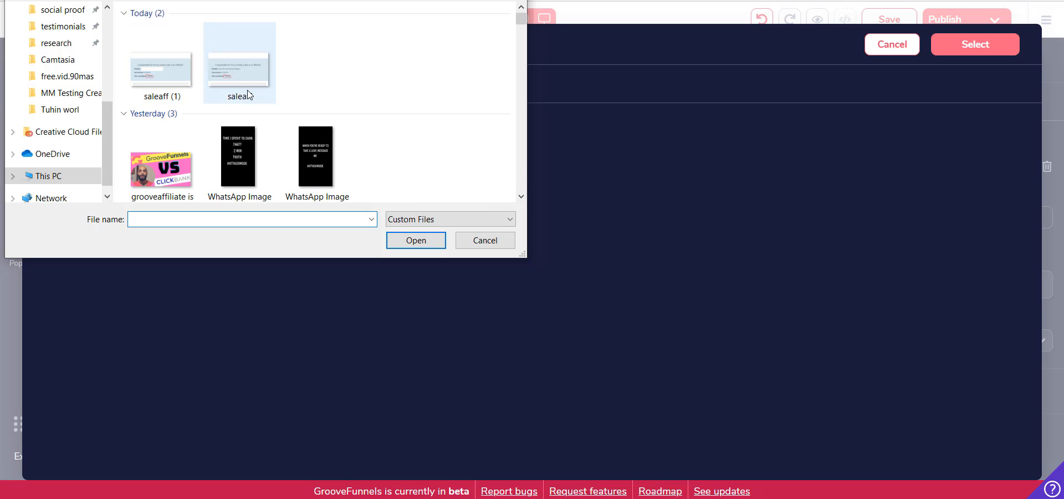
pyautogui.scroll(-1, 234, 111)
pyautogui.scroll(1, 234, 111)
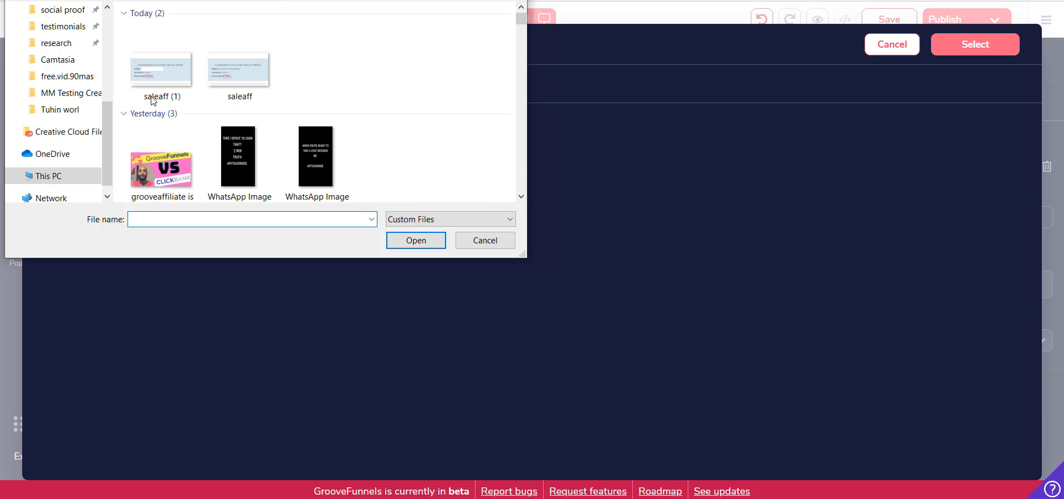
pyautogui.scroll(-1, 191, 129)
pyautogui.scroll(1, 178, 94)
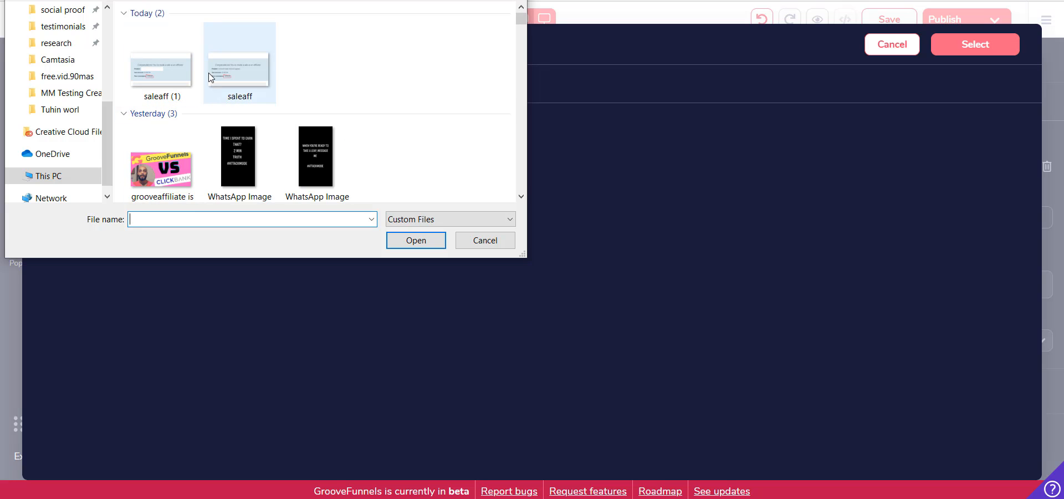
pyautogui.scroll(-1, 211, 104)
pyautogui.scroll(-2, 211, 105)
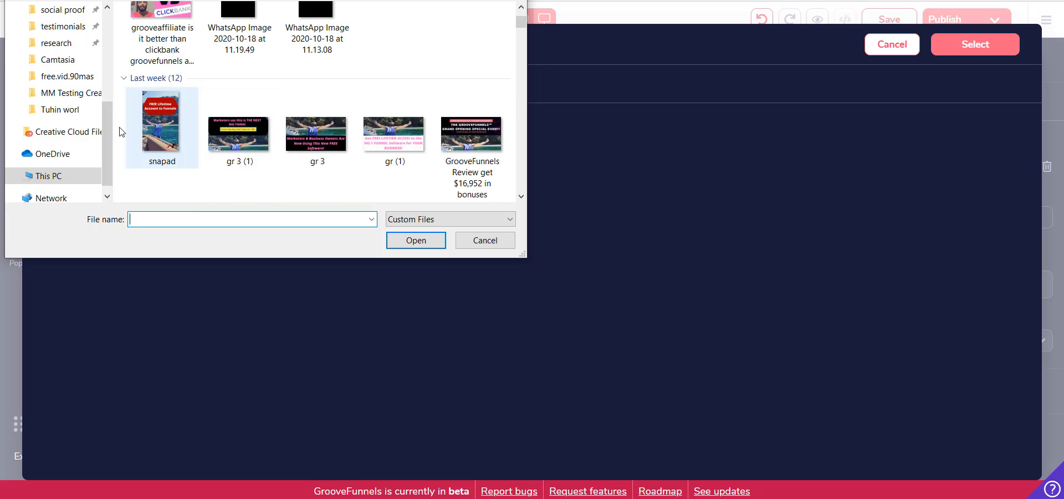
pyautogui.scroll(-1, 62, 135)
pyautogui.scroll(2, 50, 133)
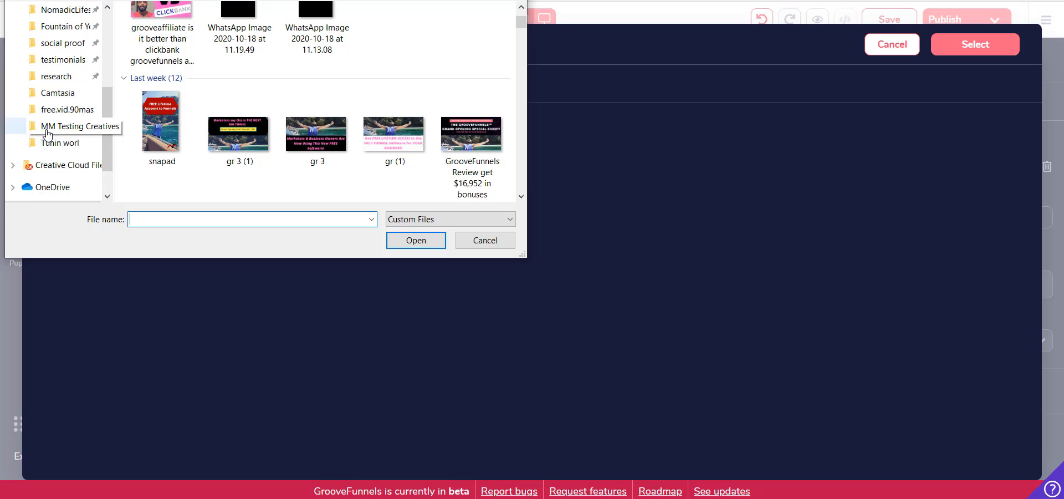
pyautogui.scroll(4, 49, 132)
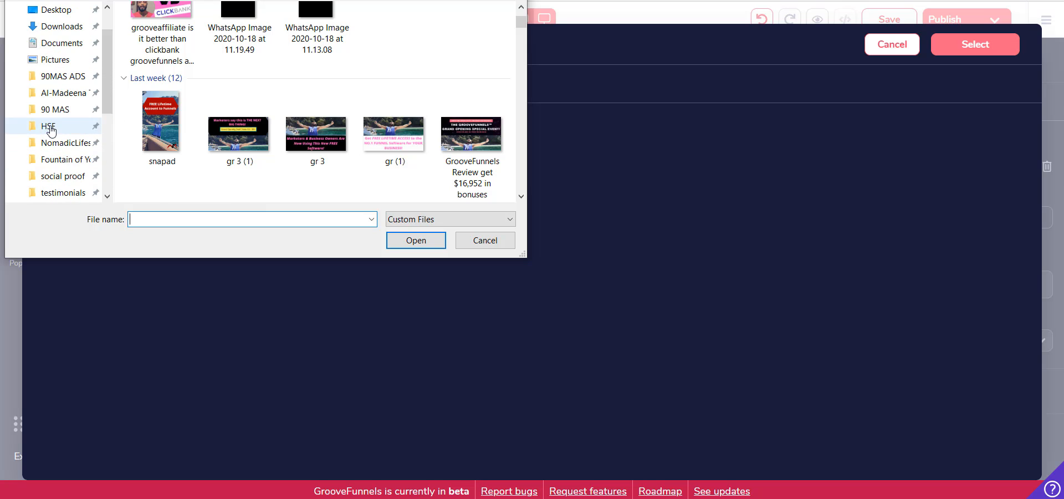
pyautogui.scroll(-5, 51, 130)
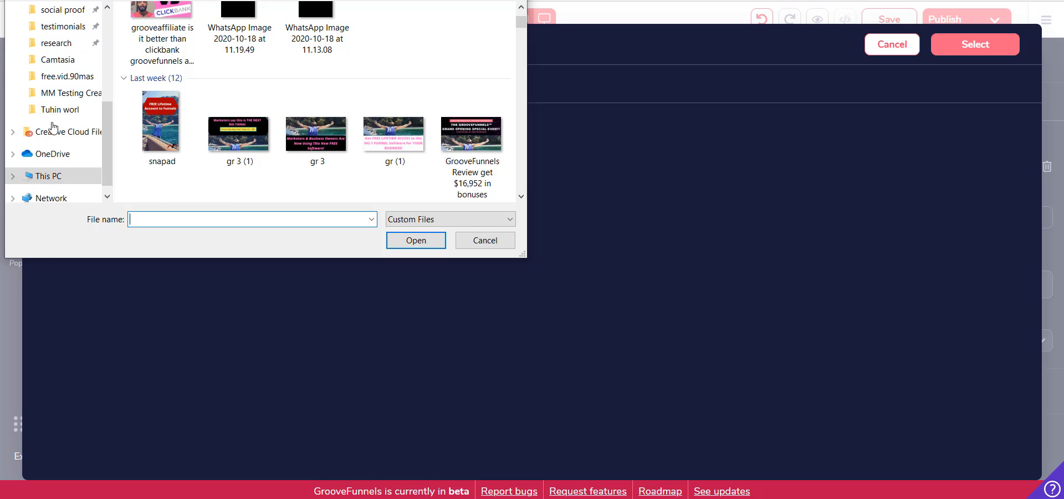
pyautogui.scroll(5, 54, 130)
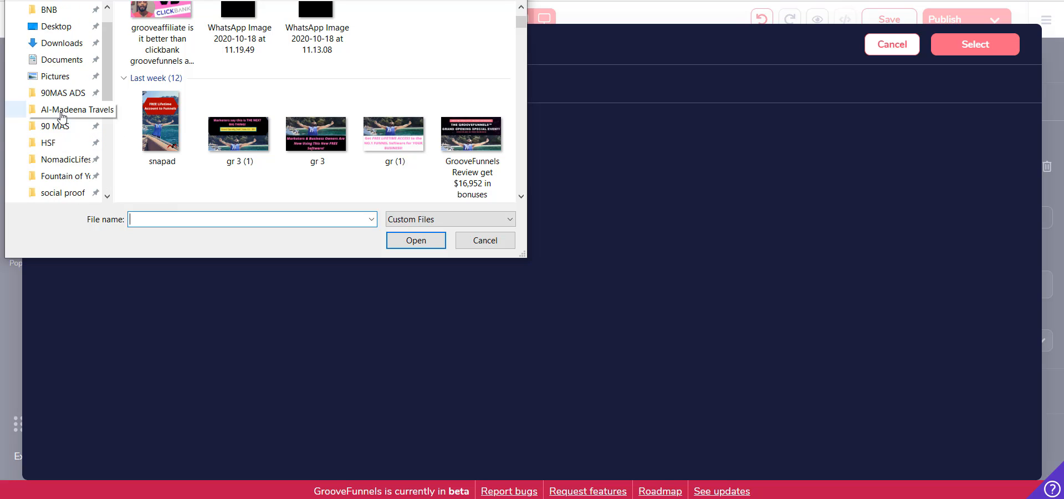
# Choose the yacht image from the Downloads folder as the picture to upload to the image library
pyautogui.click(61, 71)
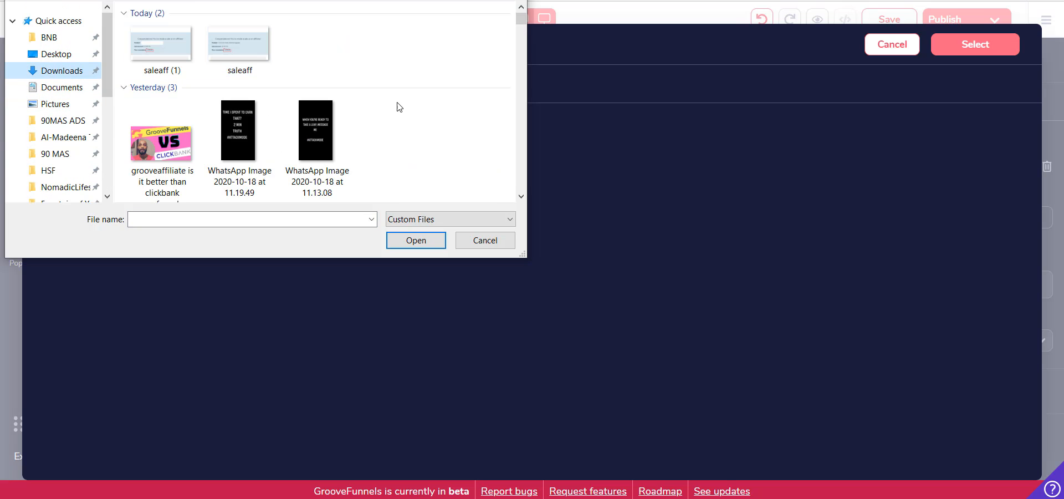
pyautogui.scroll(-4, 399, 108)
pyautogui.scroll(-2, 393, 113)
pyautogui.scroll(-5, 392, 115)
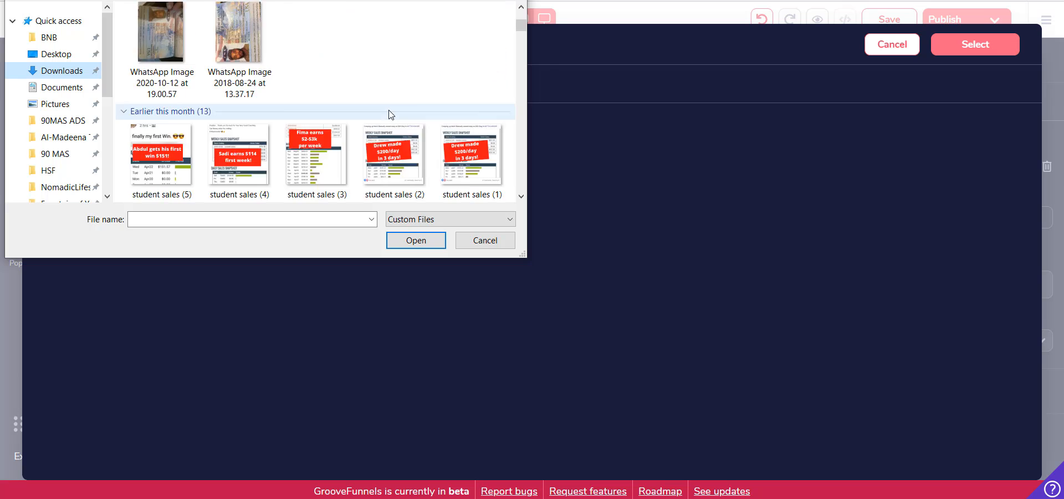
pyautogui.scroll(-4, 390, 115)
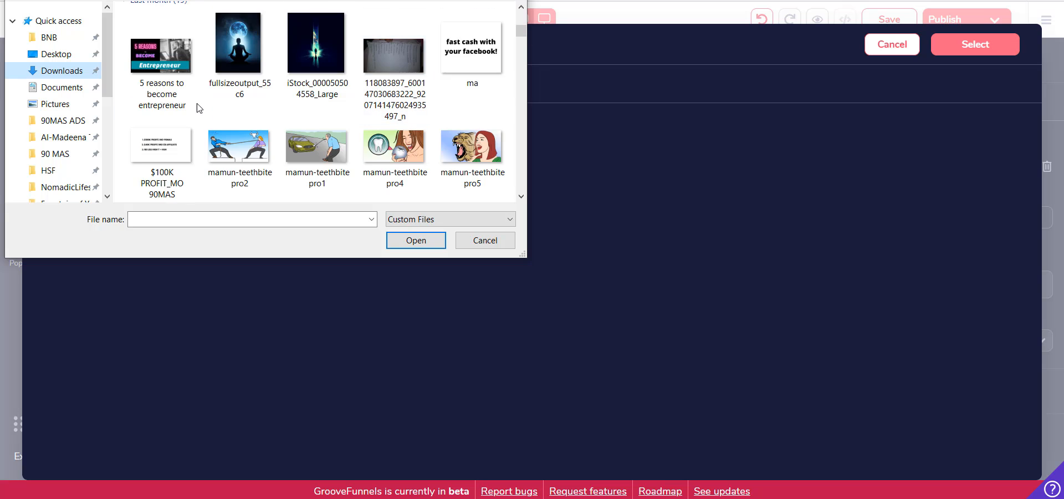
pyautogui.scroll(-3, 165, 132)
pyautogui.scroll(-4, 43, 109)
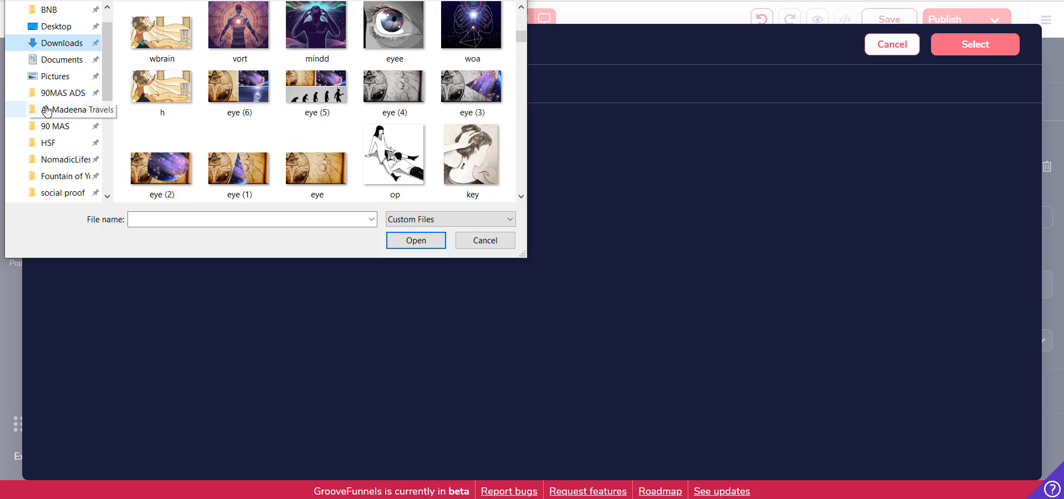
pyautogui.scroll(-3, 235, 143)
pyautogui.scroll(15, 239, 133)
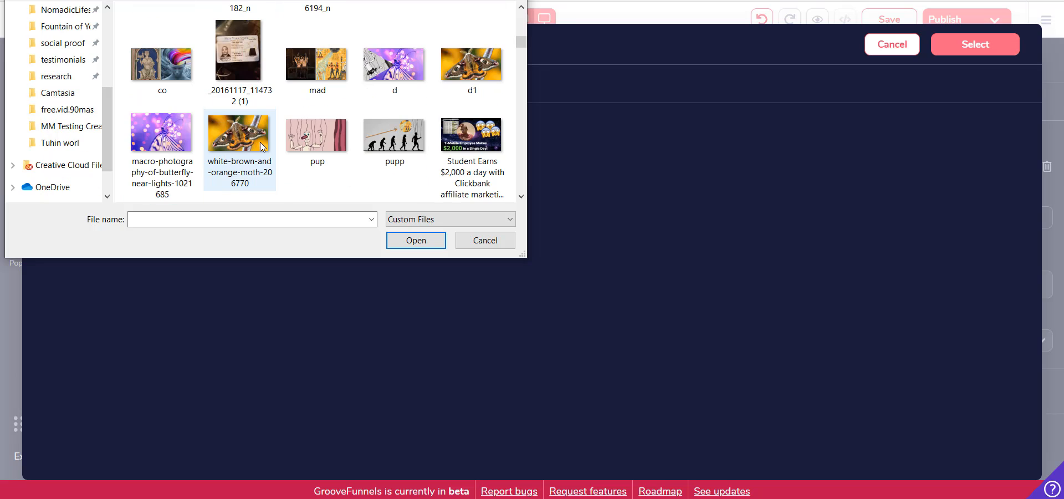
pyautogui.scroll(-5, 241, 117)
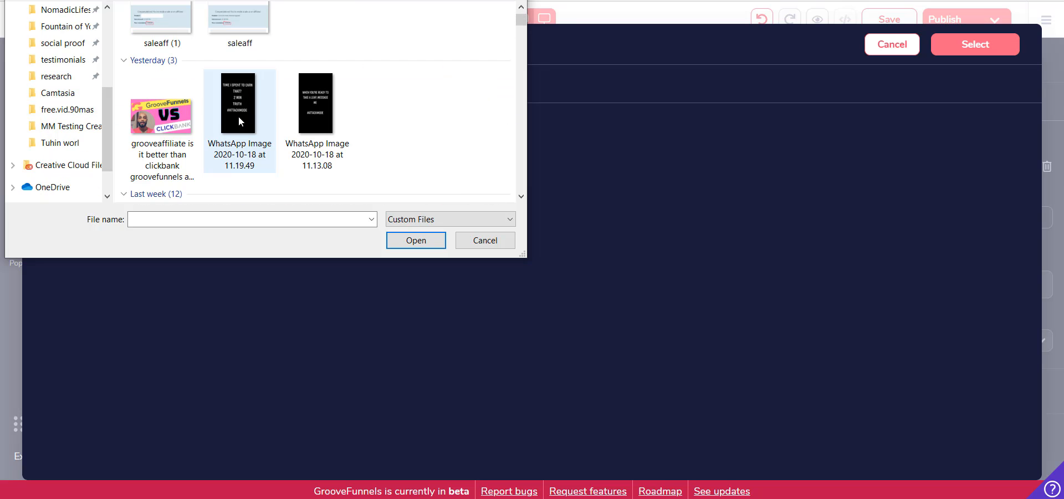
pyautogui.click(162, 144)
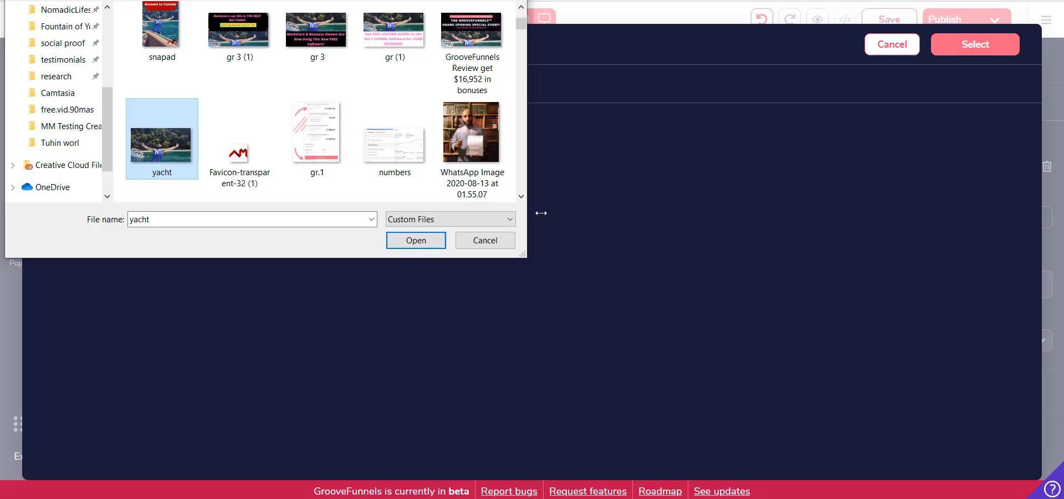
pyautogui.click(411, 244)
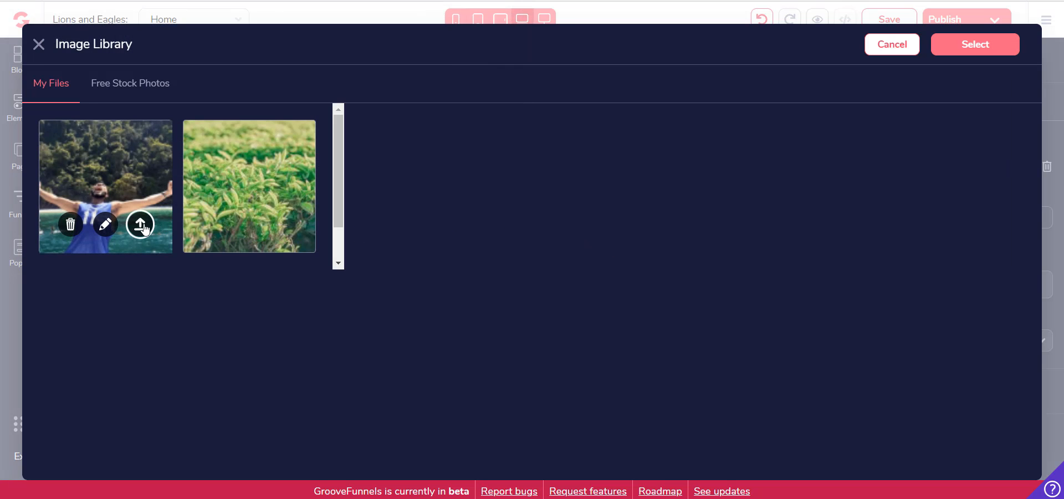
# Replace the YourLOGO picture in the footer with the uploaded yacht image and update the image element
pyautogui.click(140, 224)
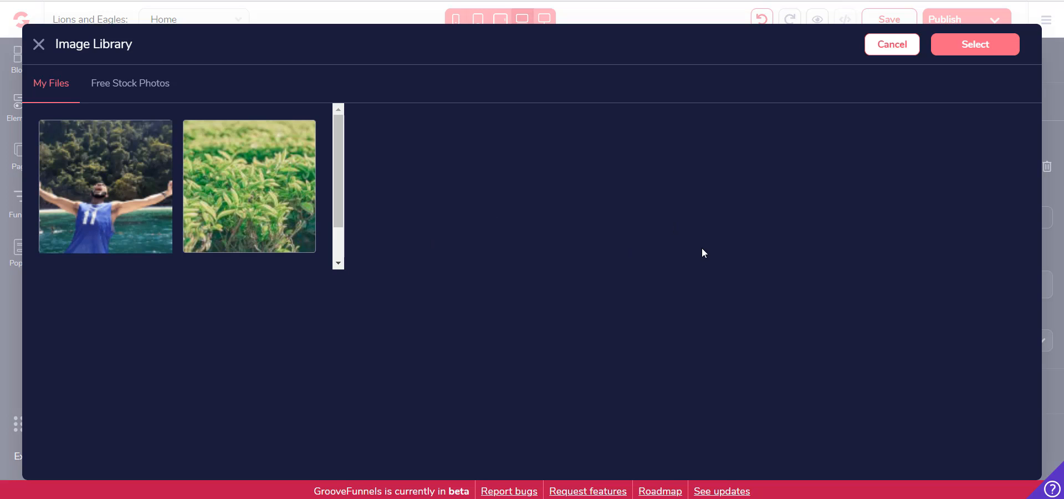
pyautogui.click(121, 195)
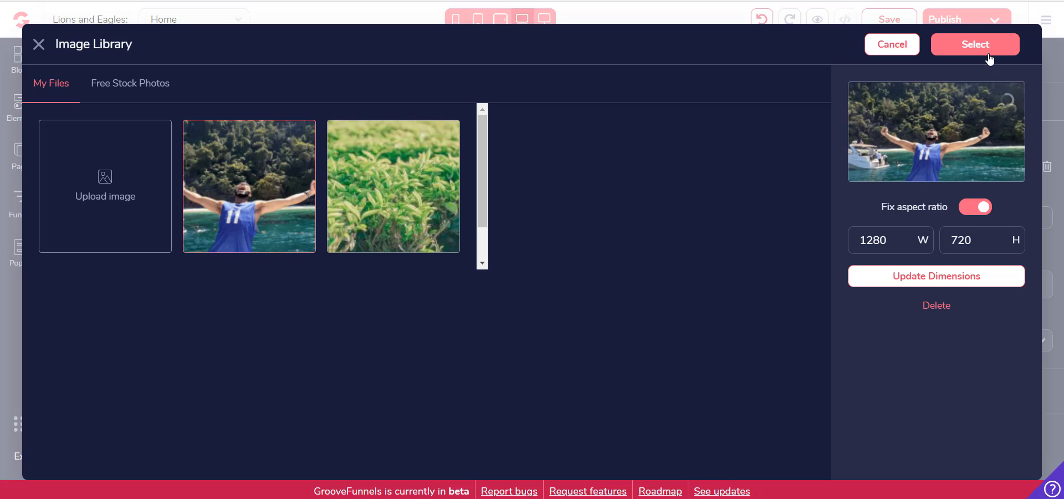
pyautogui.click(989, 53)
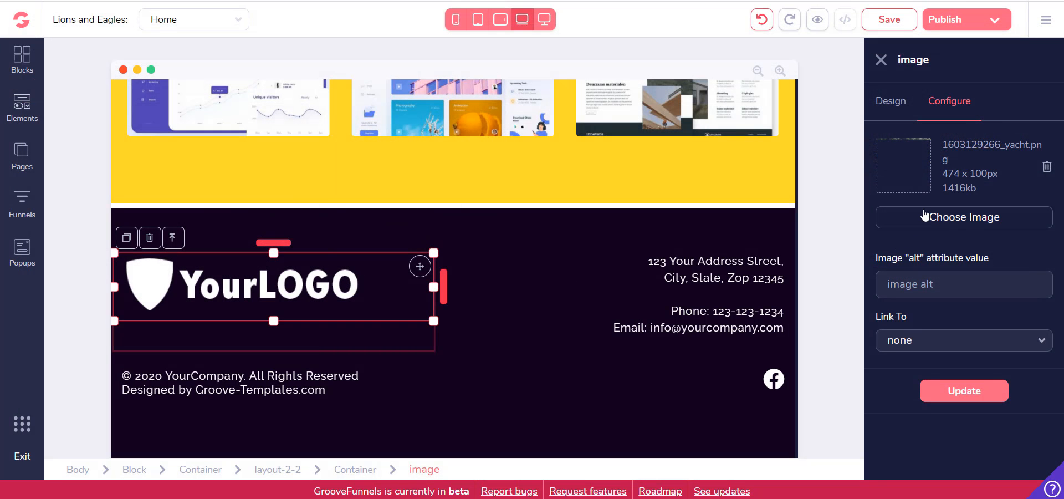
pyautogui.click(969, 224)
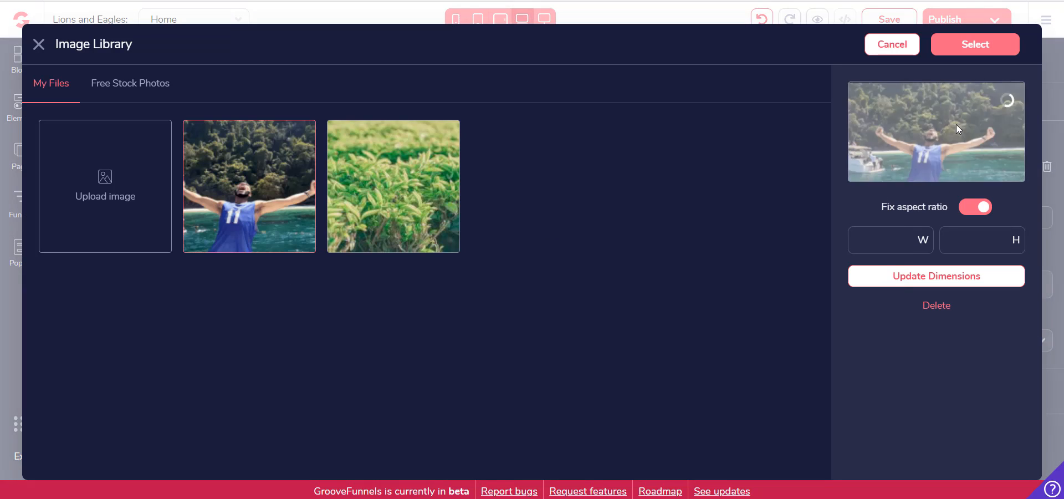
pyautogui.click(992, 55)
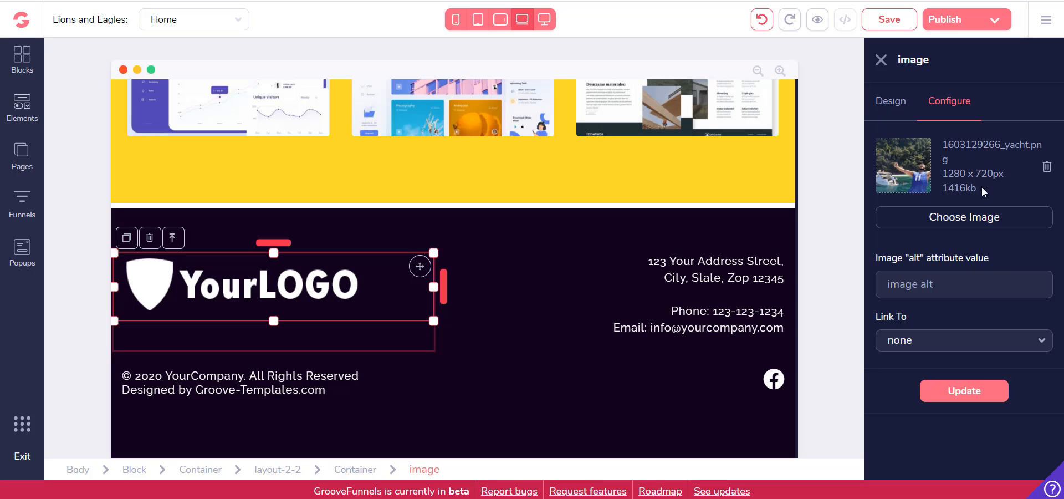
pyautogui.click(984, 391)
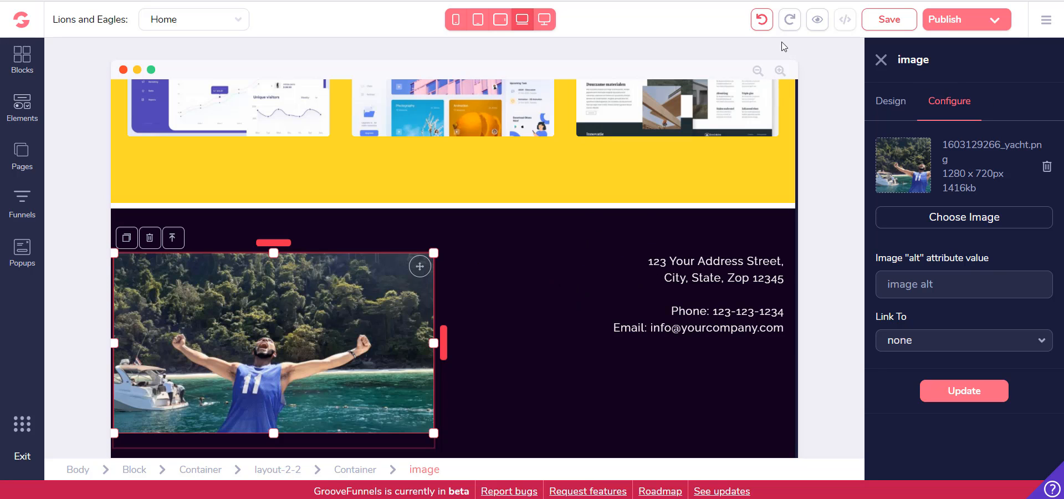
# Undo the replacement of the footer logo picture
pyautogui.click(760, 21)
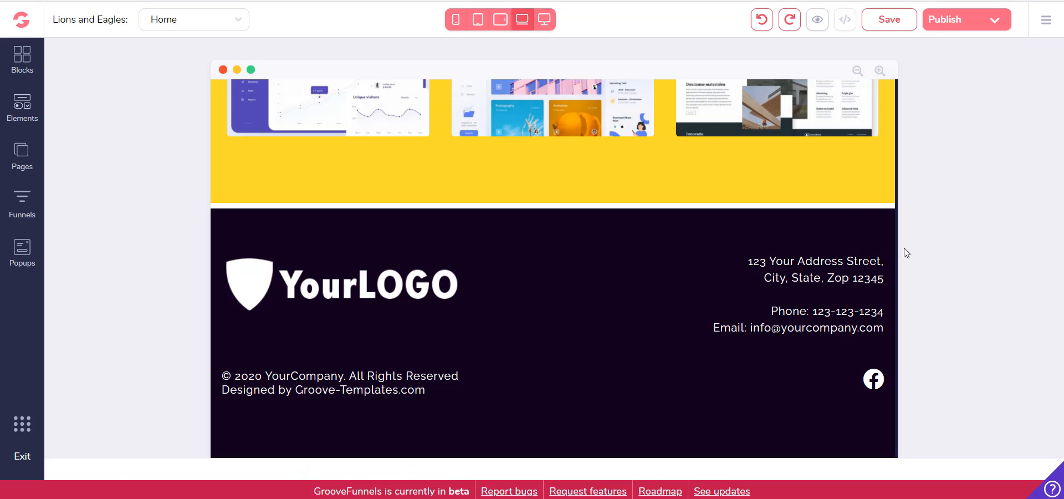
pyautogui.click(694, 268)
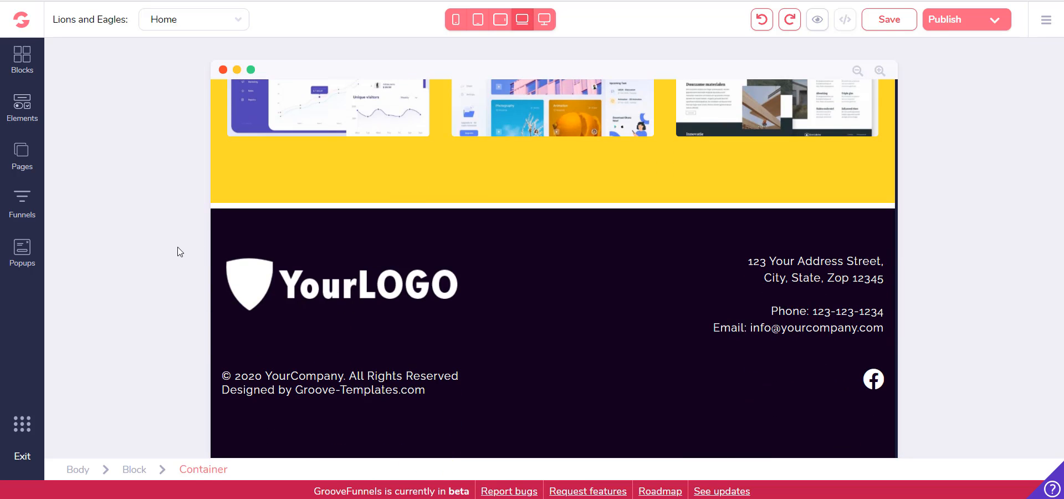
# Add a Google Maps element to the footer, directly below the phone and email details
pyautogui.click(29, 67)
pyautogui.scroll(-3, 158, 188)
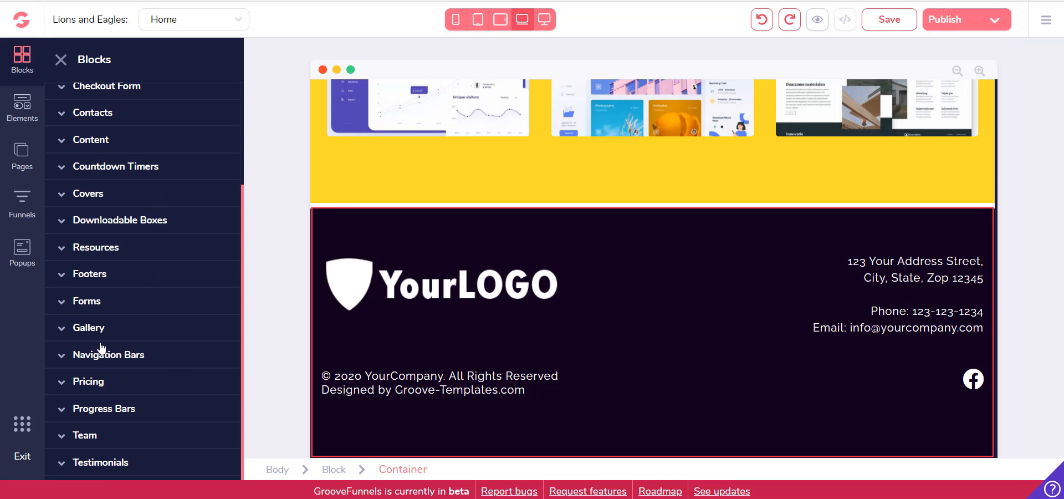
pyautogui.scroll(2, 103, 315)
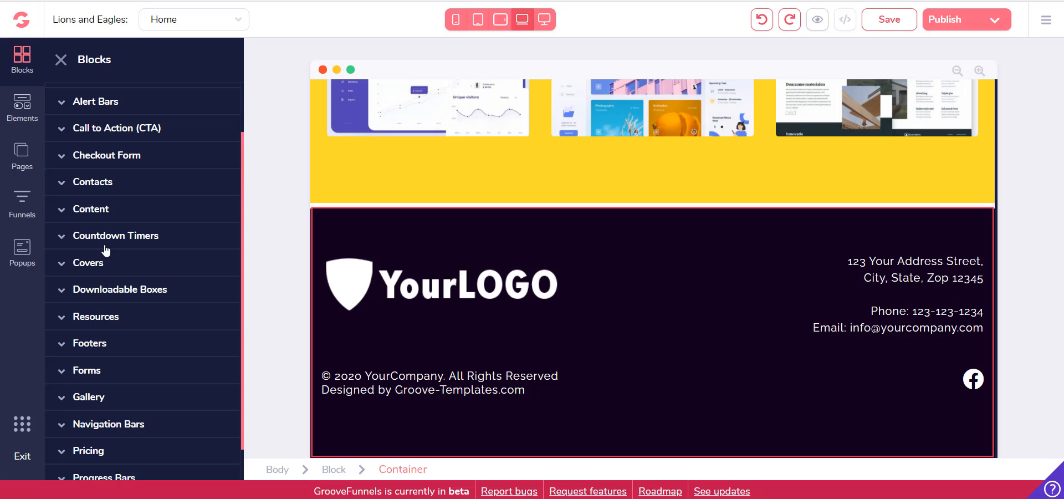
pyautogui.click(32, 126)
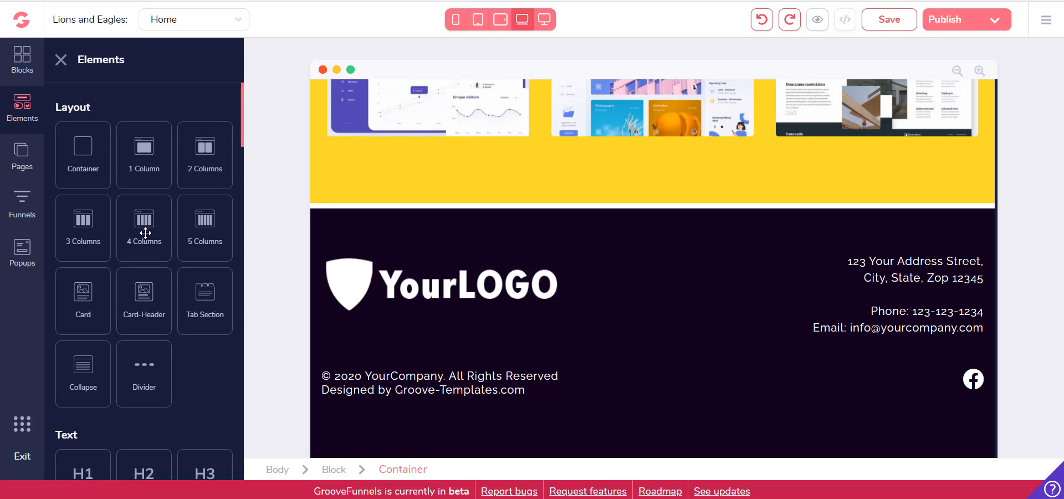
pyautogui.scroll(-5, 144, 238)
pyautogui.scroll(-10, 146, 242)
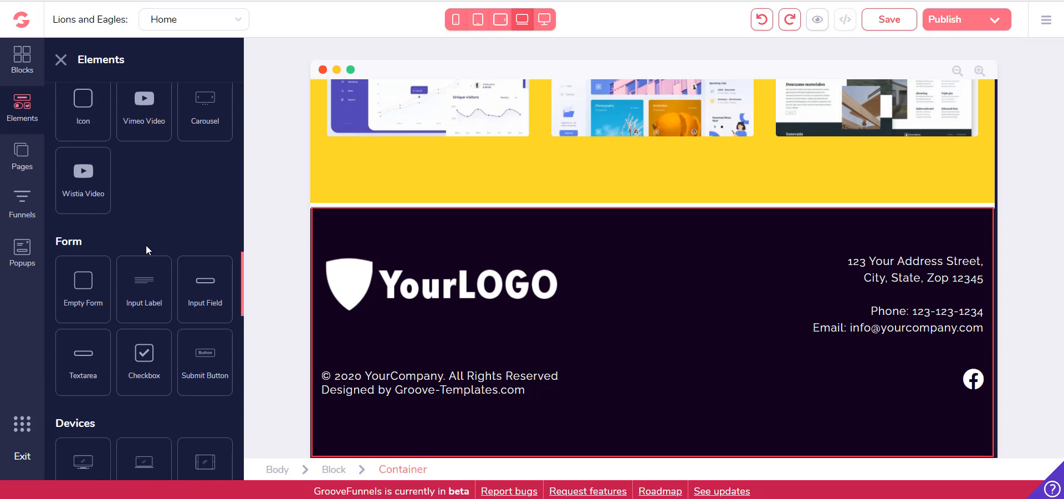
pyautogui.scroll(1, 146, 248)
pyautogui.scroll(-5, 146, 244)
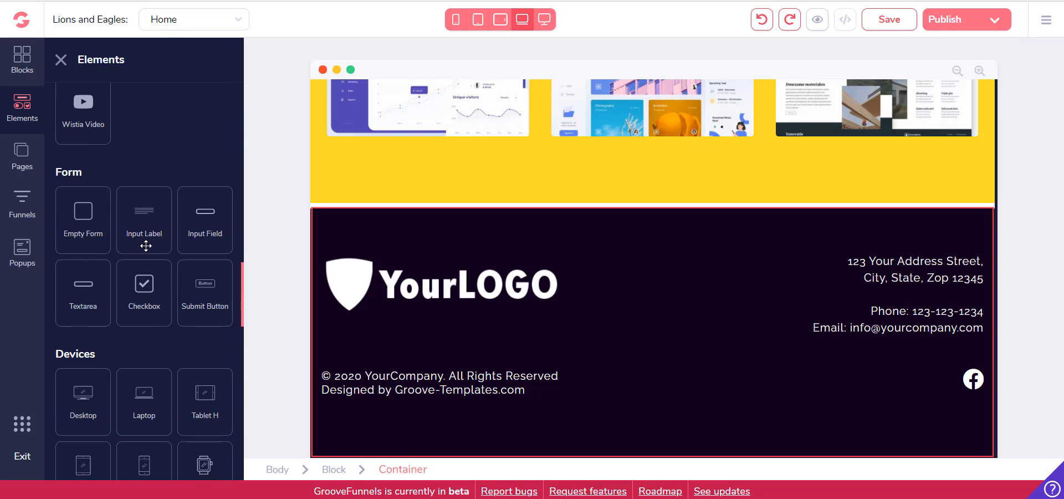
pyautogui.scroll(-5, 139, 258)
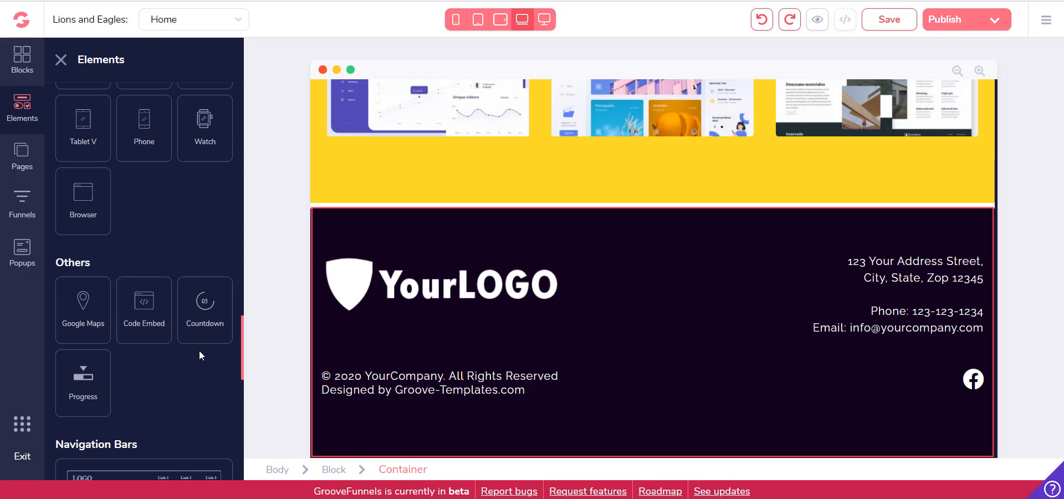
pyautogui.moveTo(92, 317); pyautogui.dragTo(596, 185)
pyautogui.moveTo(670, 205); pyautogui.dragTo(857, 360)
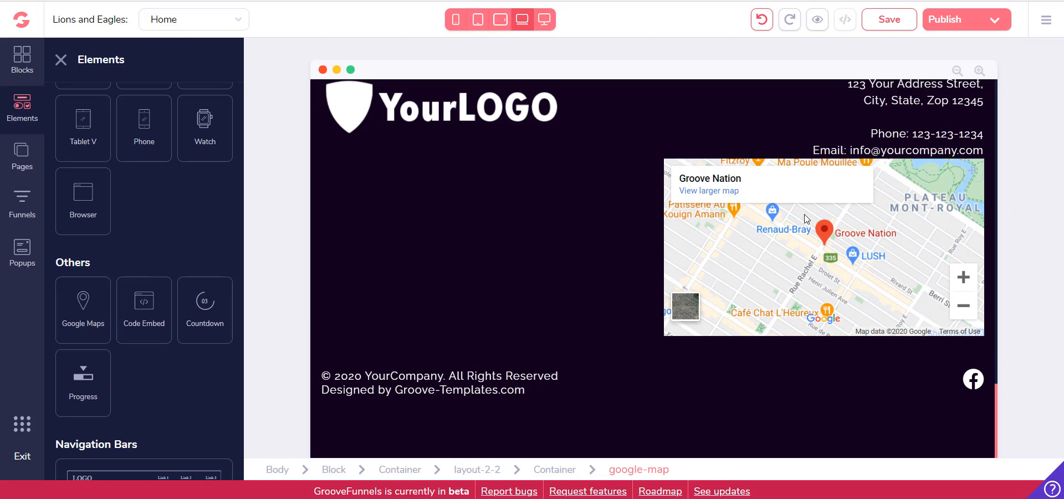
# Set the footer map's location to a street address and update the map
pyautogui.click(837, 224)
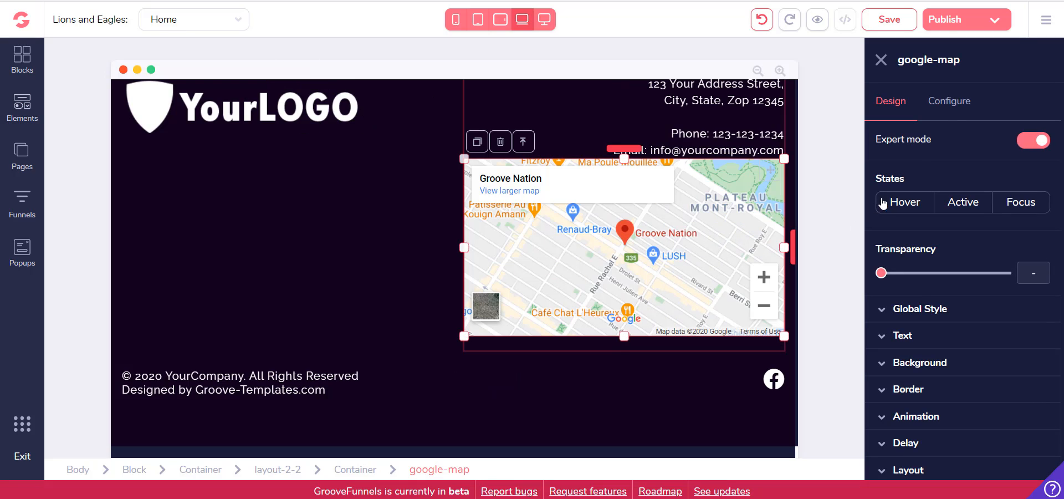
pyautogui.click(948, 105)
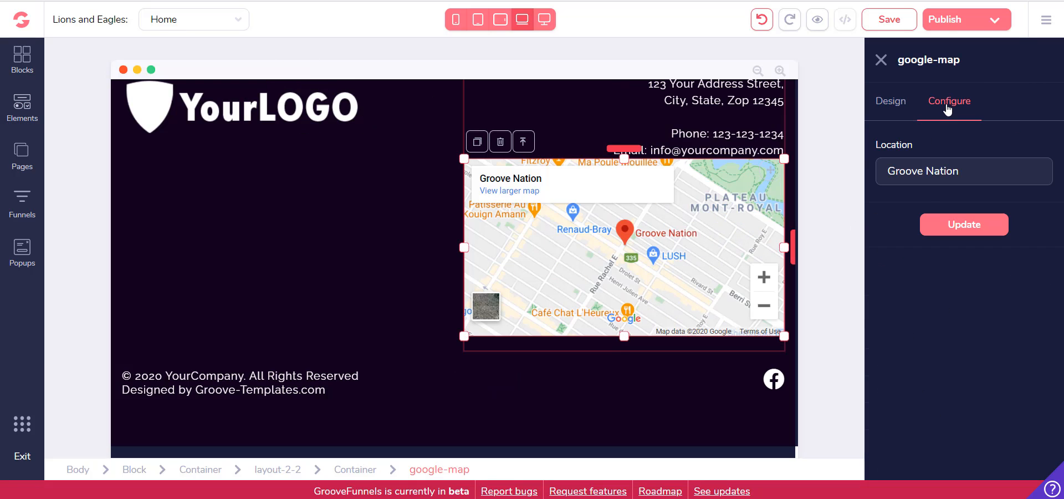
pyautogui.tripleClick(955, 166)
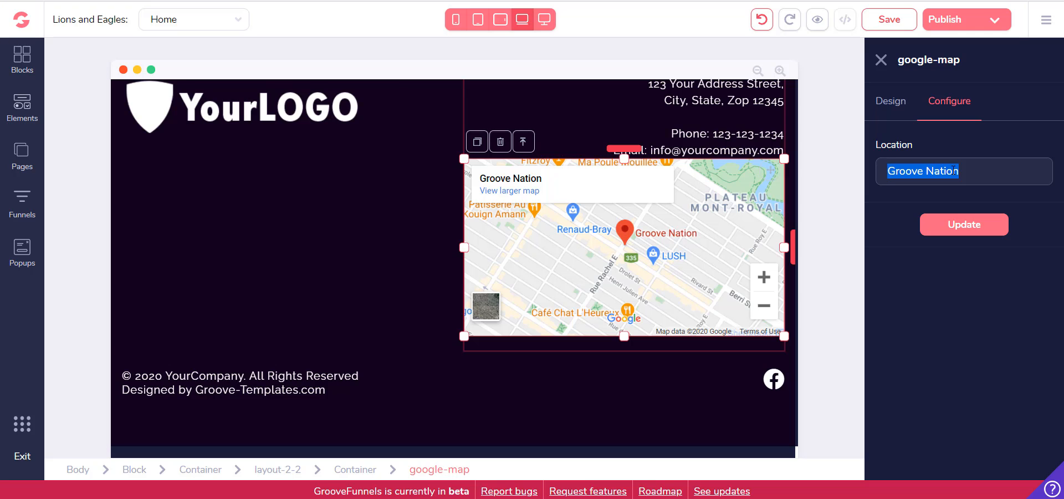
pyautogui.write('123 main st')
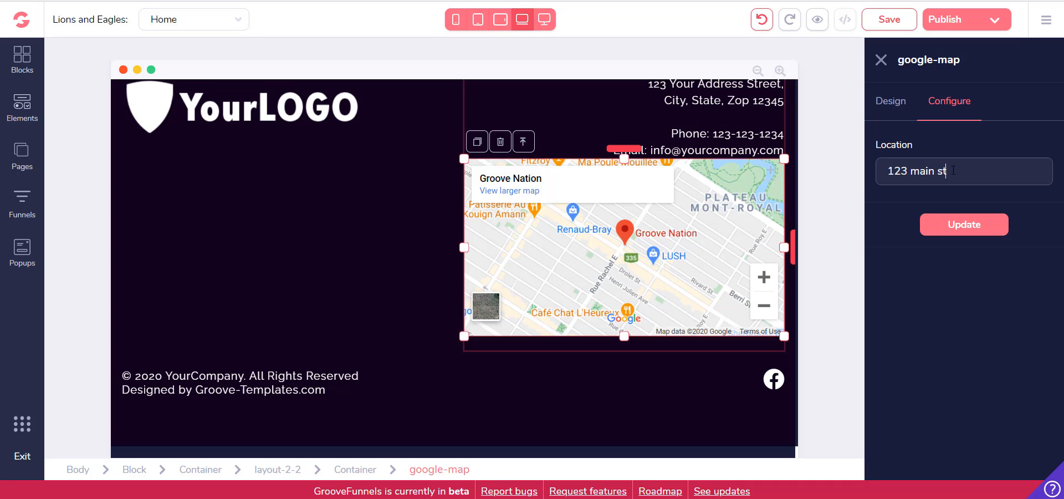
pyautogui.click(956, 225)
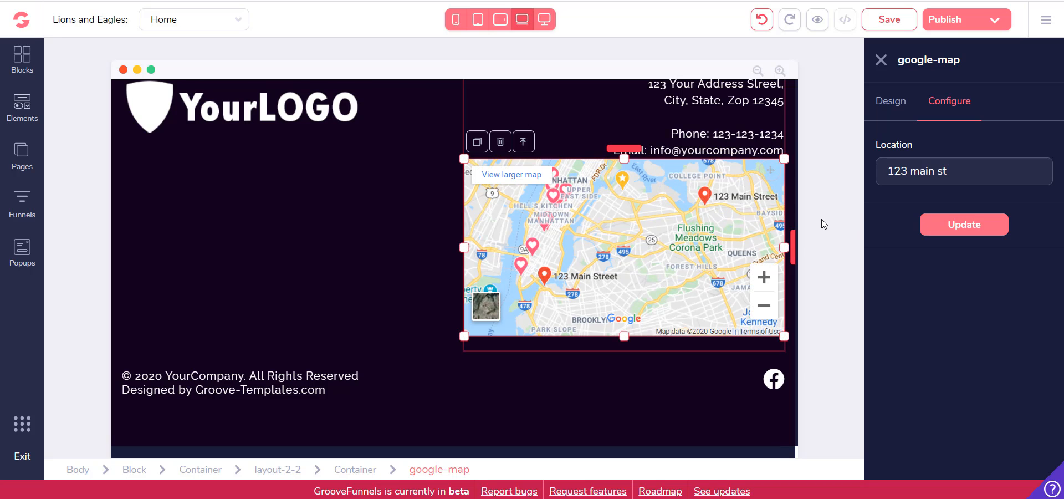
# Examine how the footer is laid out with the map under the contact details and the logo container beside it
pyautogui.scroll(3, 761, 165)
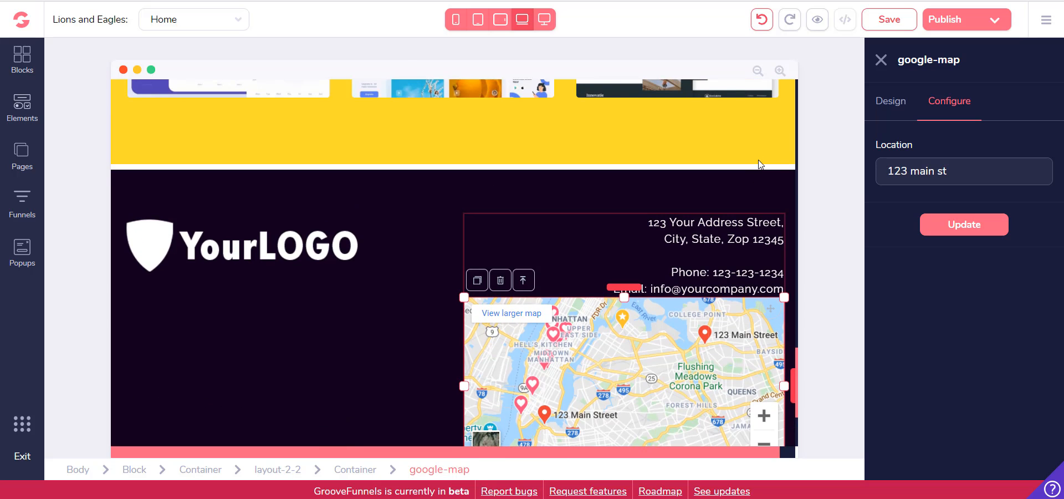
pyautogui.scroll(-2, 776, 220)
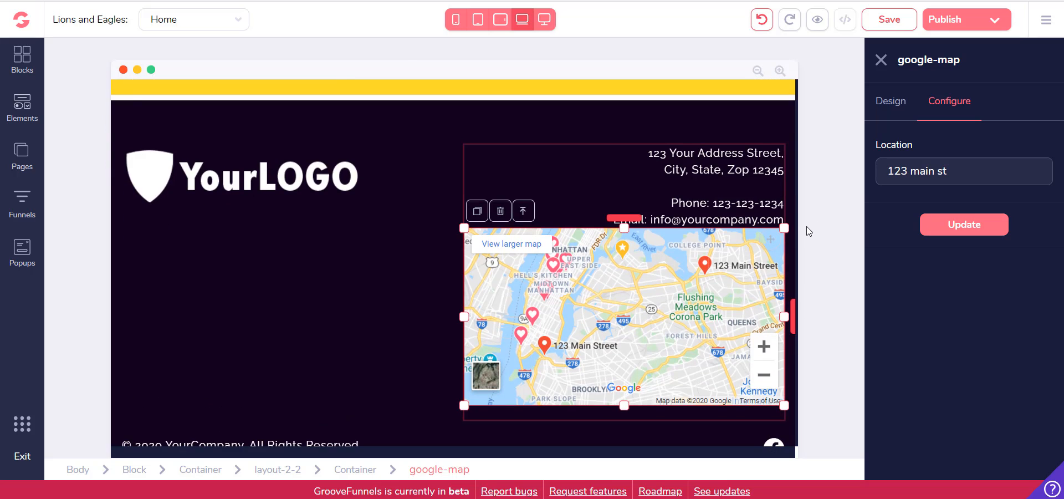
pyautogui.click(348, 253)
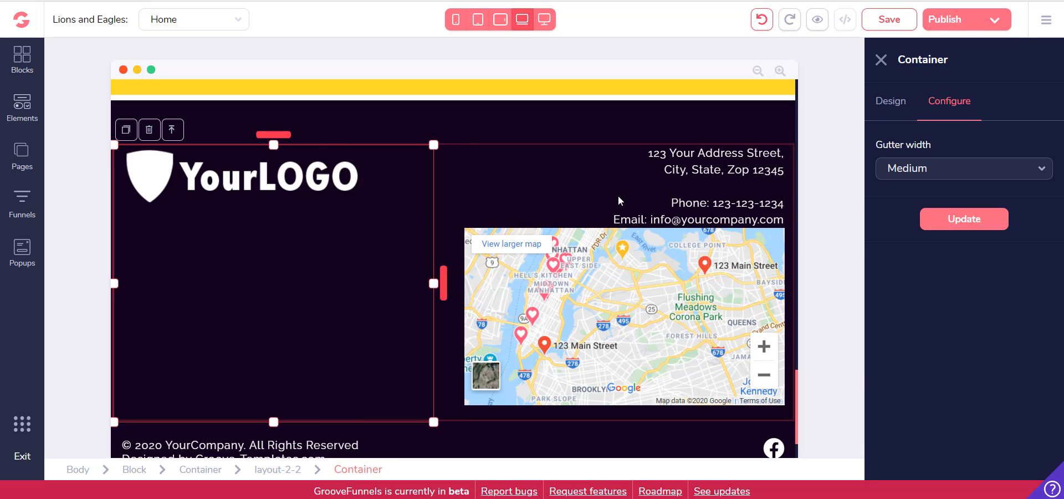
pyautogui.click(880, 66)
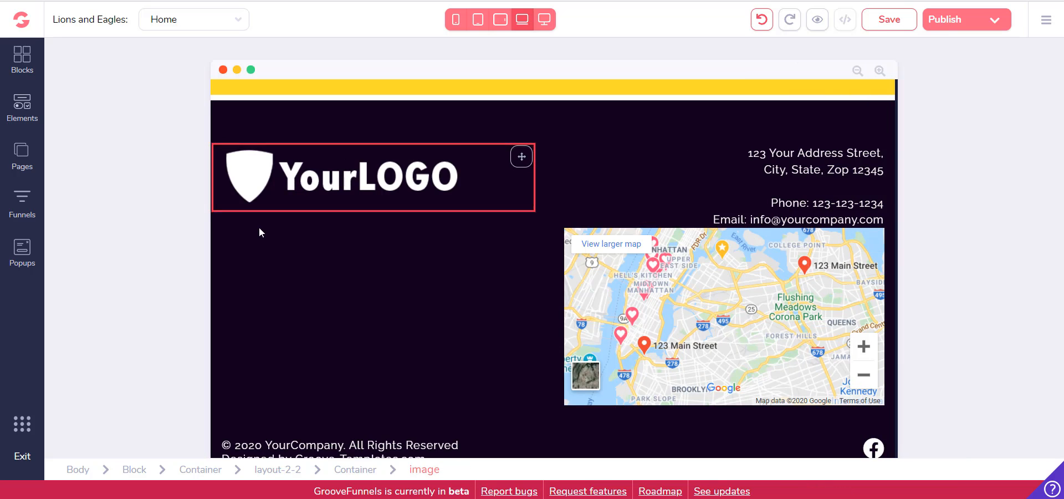
pyautogui.scroll(3, 489, 220)
pyautogui.scroll(-4, 511, 217)
# Undo the map's location change and its placement in the footer
pyautogui.click(666, 223)
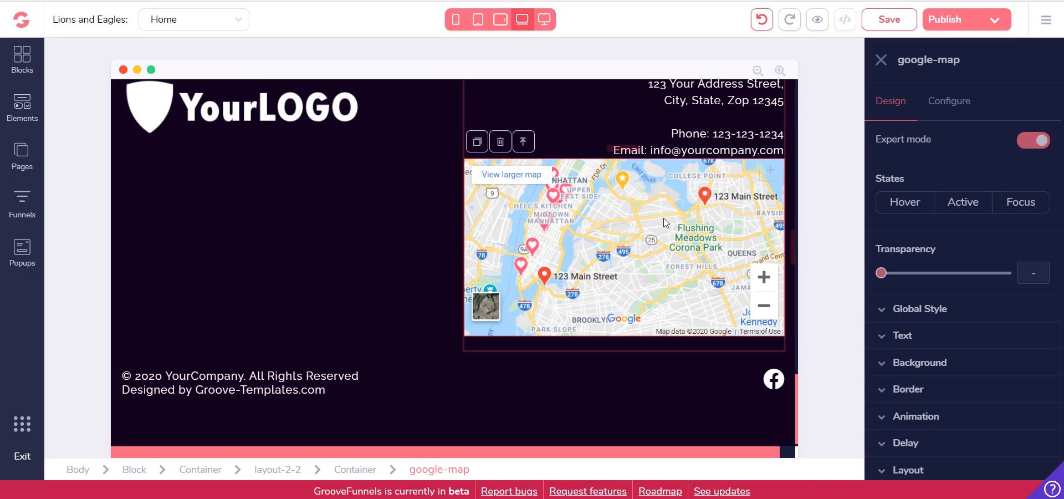
pyautogui.click(763, 22)
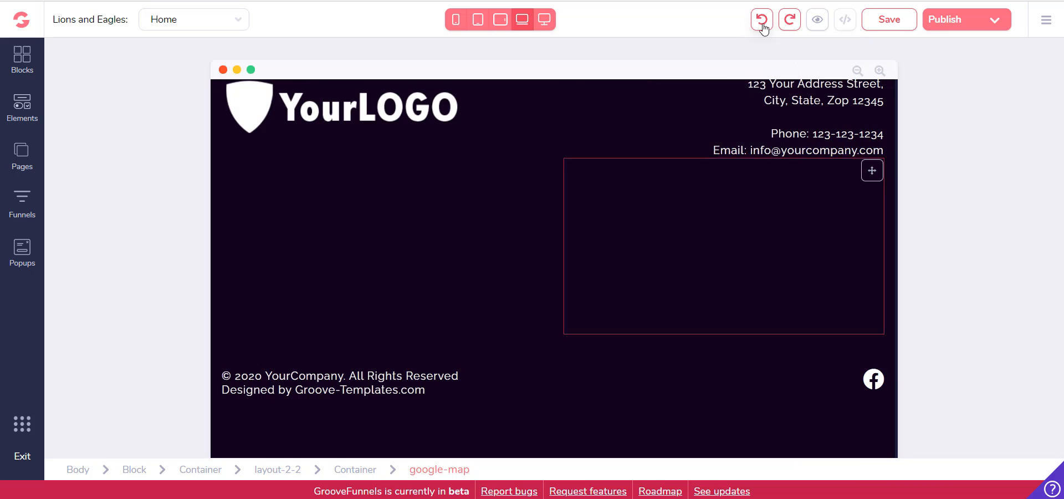
pyautogui.click(762, 20)
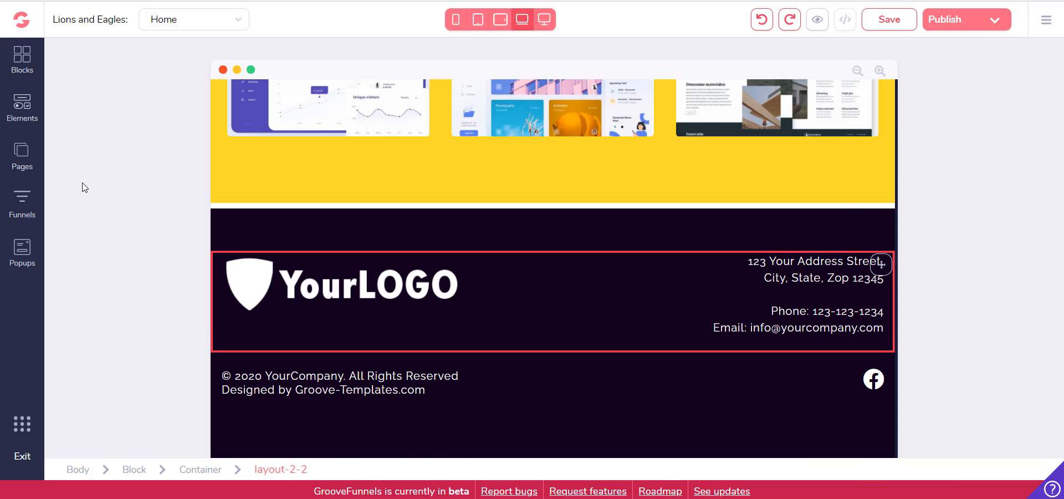
# Review the home page's sections, from the footer and gallery up to the car rental cover
pyautogui.scroll(4, 388, 310)
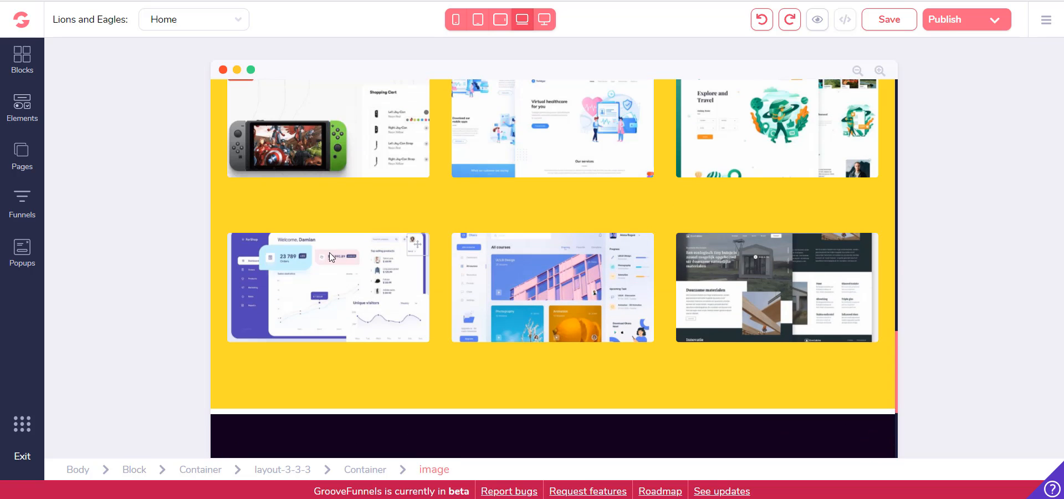
pyautogui.scroll(15, 387, 188)
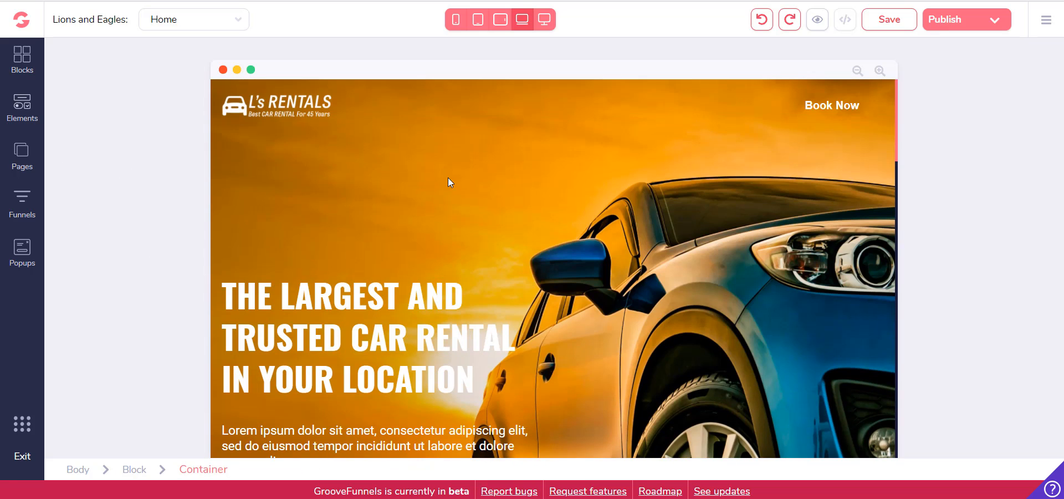
pyautogui.scroll(-12, 449, 182)
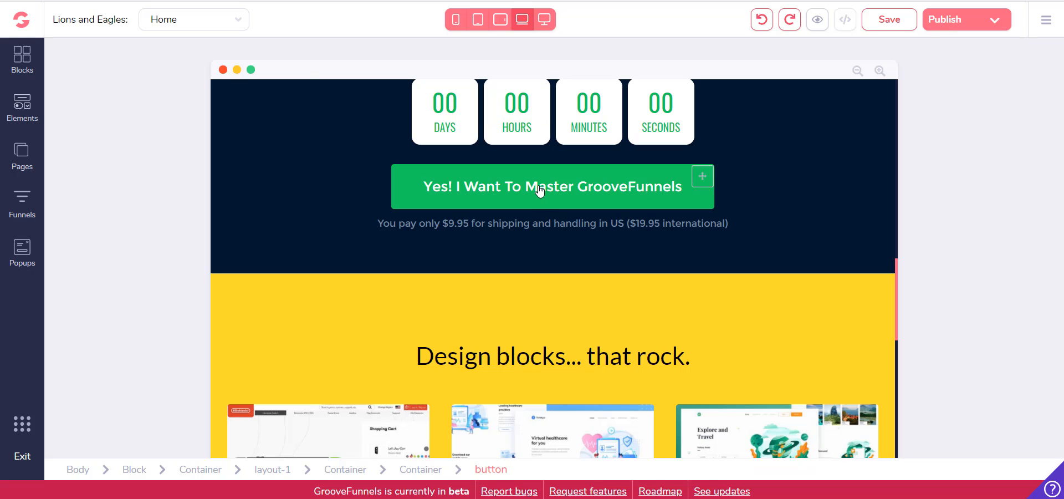
pyautogui.scroll(12, 582, 207)
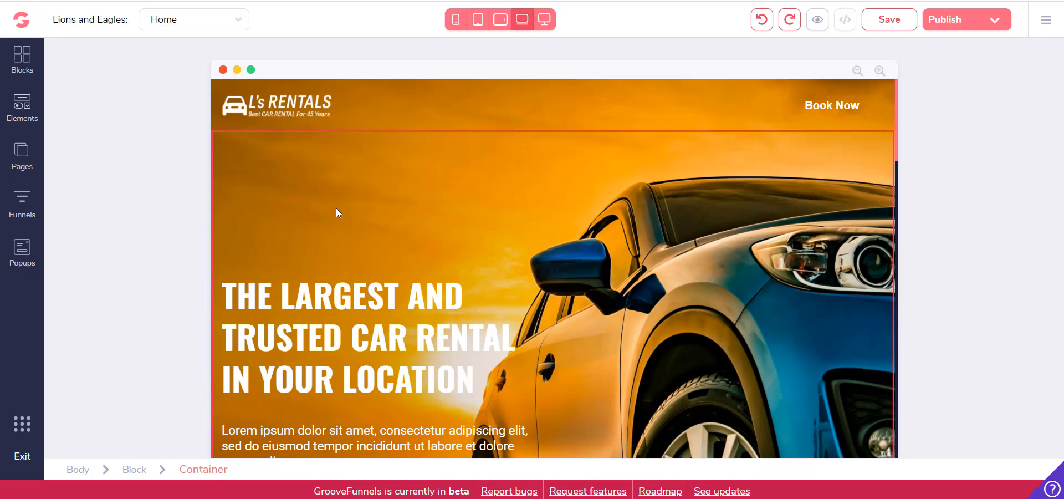
pyautogui.scroll(-5, 473, 211)
pyautogui.scroll(5, 609, 278)
pyautogui.scroll(-3, 523, 239)
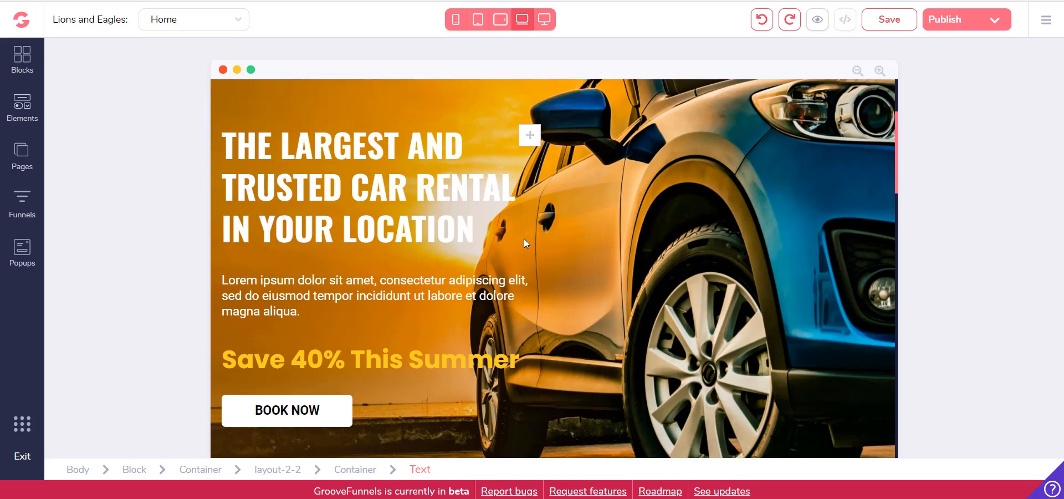
pyautogui.scroll(-4, 565, 251)
pyautogui.scroll(5, 566, 252)
pyautogui.scroll(-1, 267, 339)
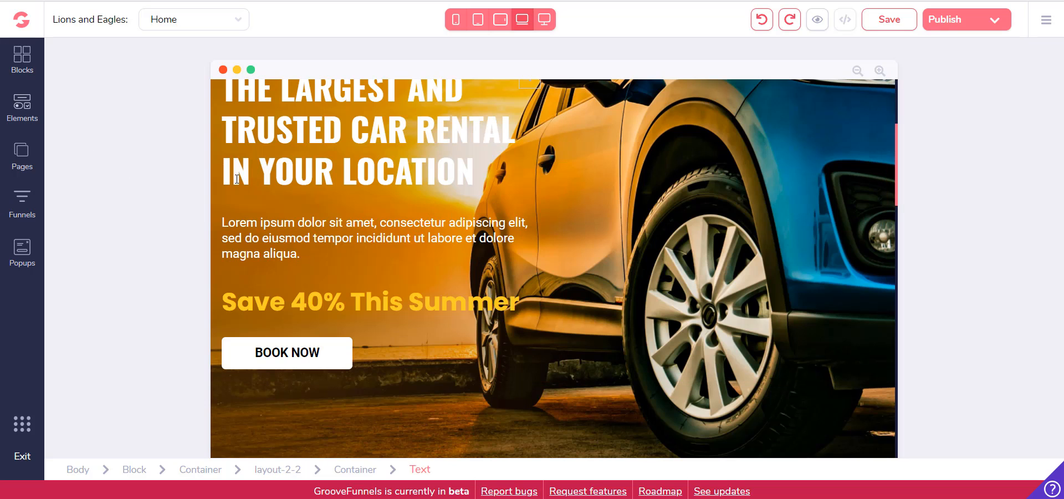
pyautogui.scroll(4, 237, 178)
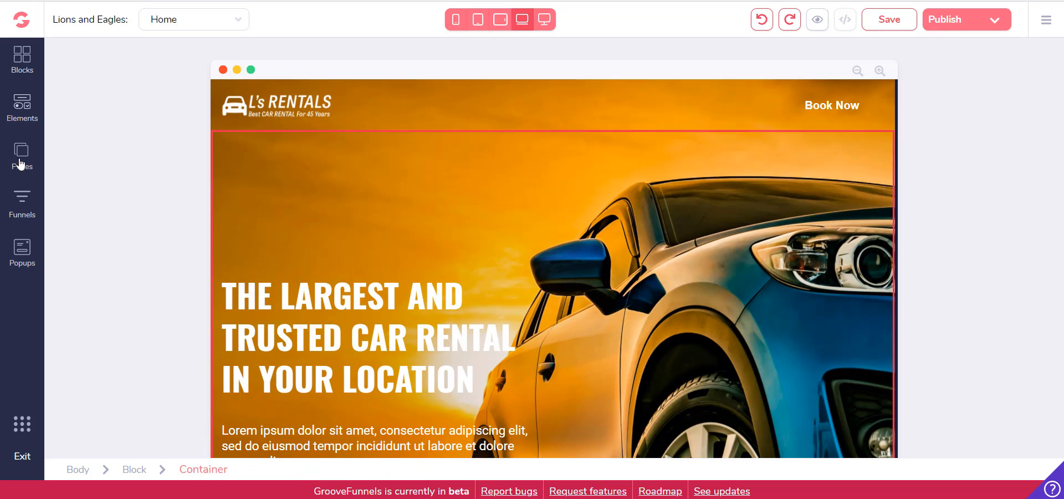
# Add a new page to the site from the pre-designed "Supplement landing page" template
pyautogui.click(21, 162)
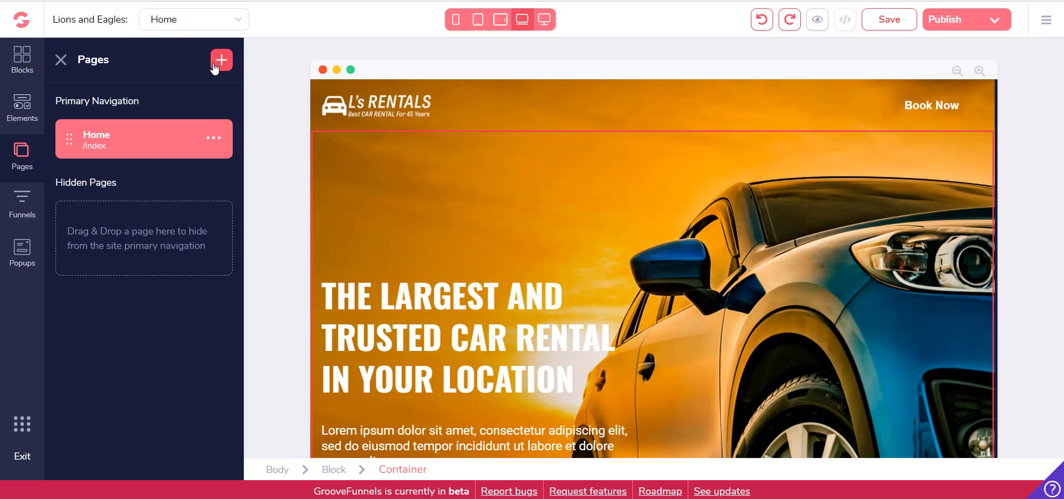
pyautogui.click(220, 62)
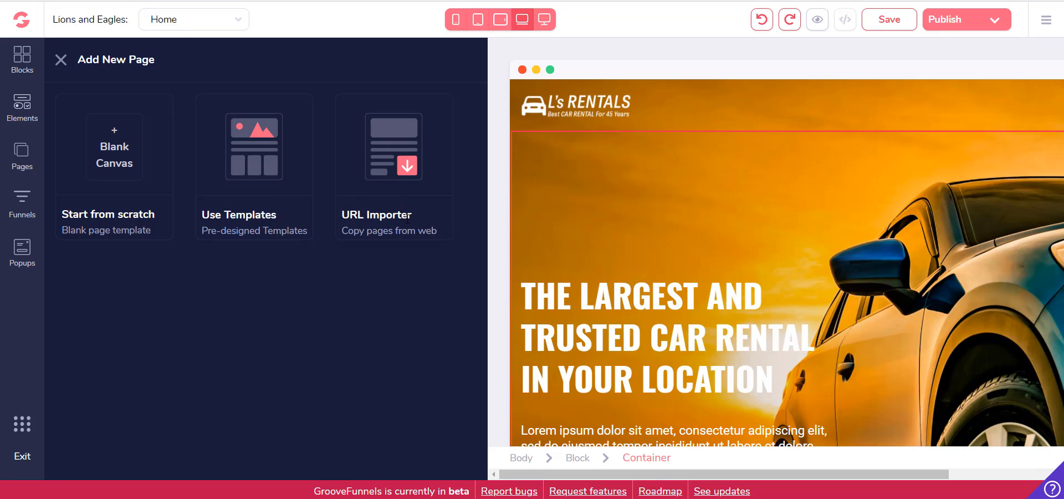
pyautogui.click(248, 166)
pyautogui.scroll(-6, 277, 253)
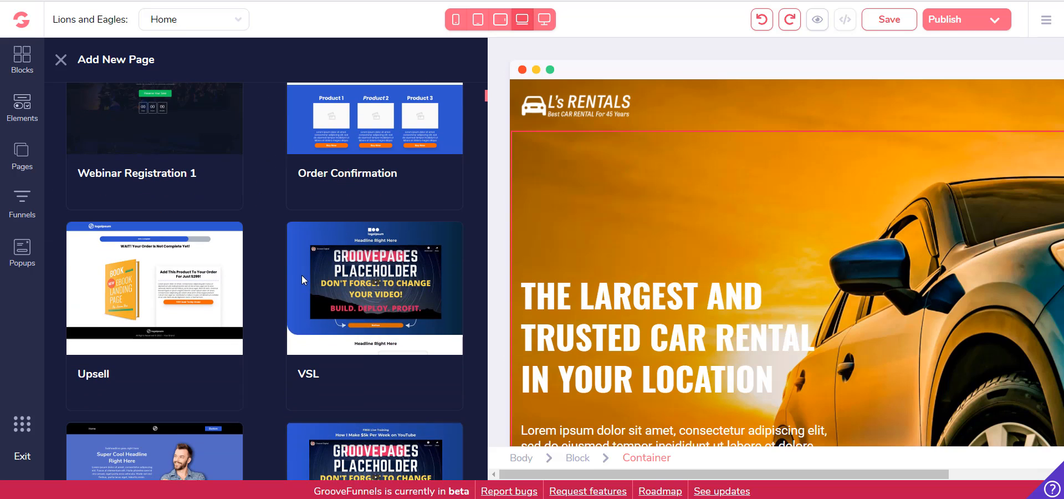
pyautogui.scroll(-15, 278, 315)
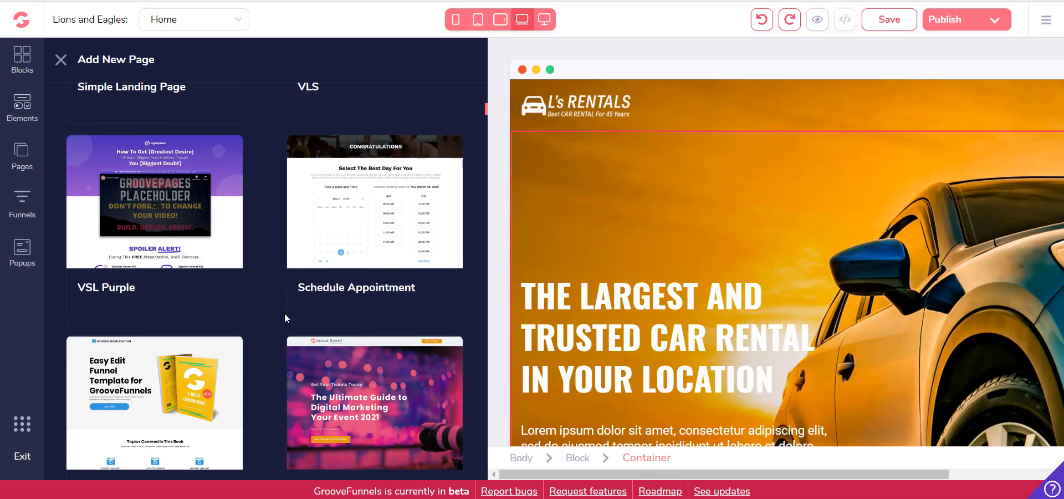
pyautogui.scroll(-10, 285, 313)
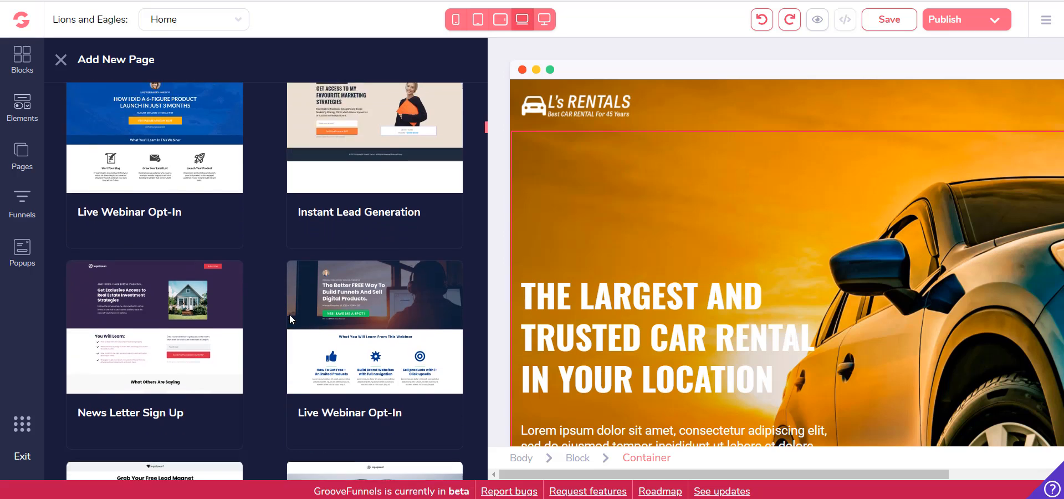
pyautogui.scroll(-10, 290, 314)
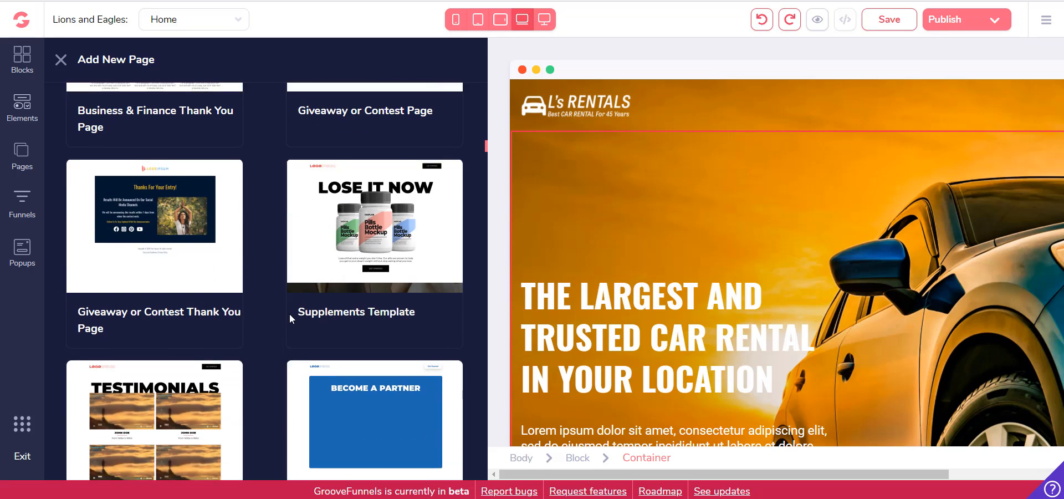
pyautogui.scroll(-3, 289, 316)
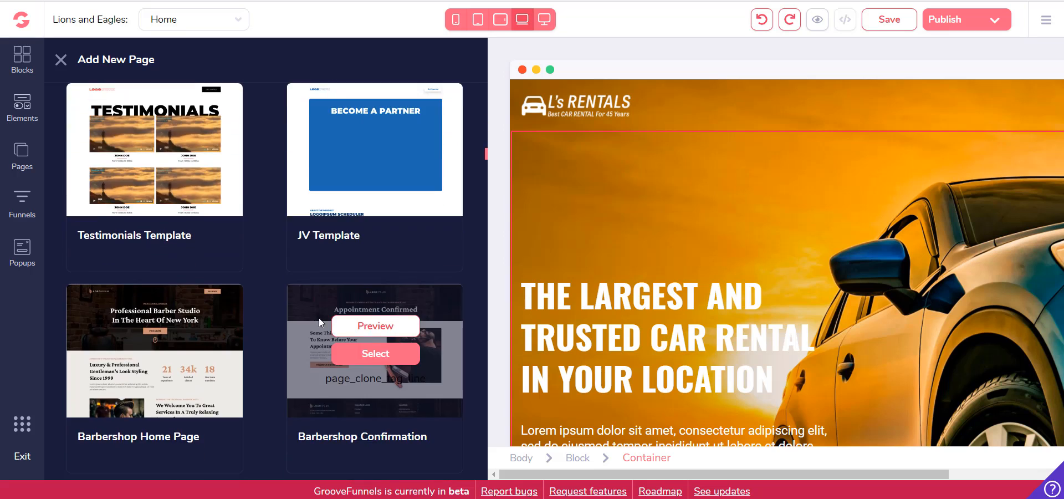
pyautogui.scroll(-6, 464, 410)
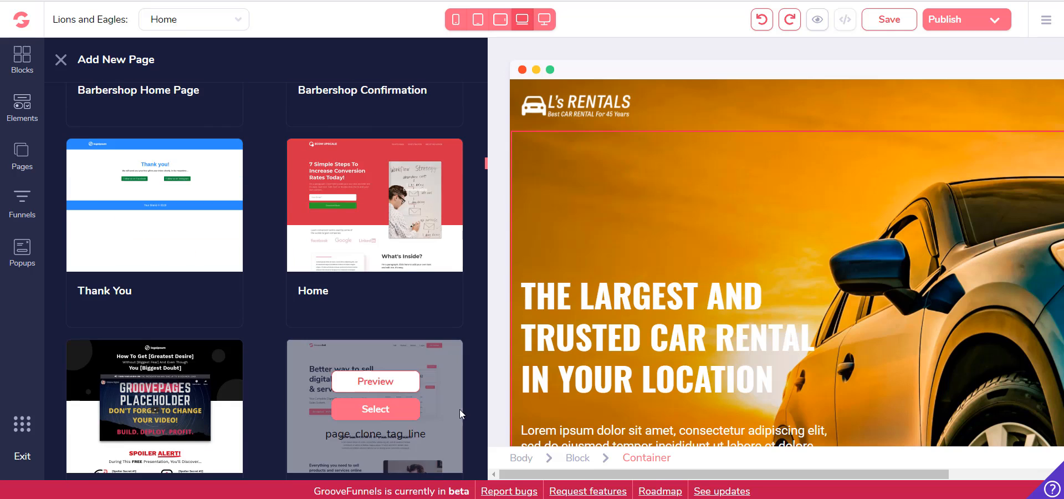
pyautogui.scroll(-3, 448, 413)
pyautogui.scroll(-5, 447, 413)
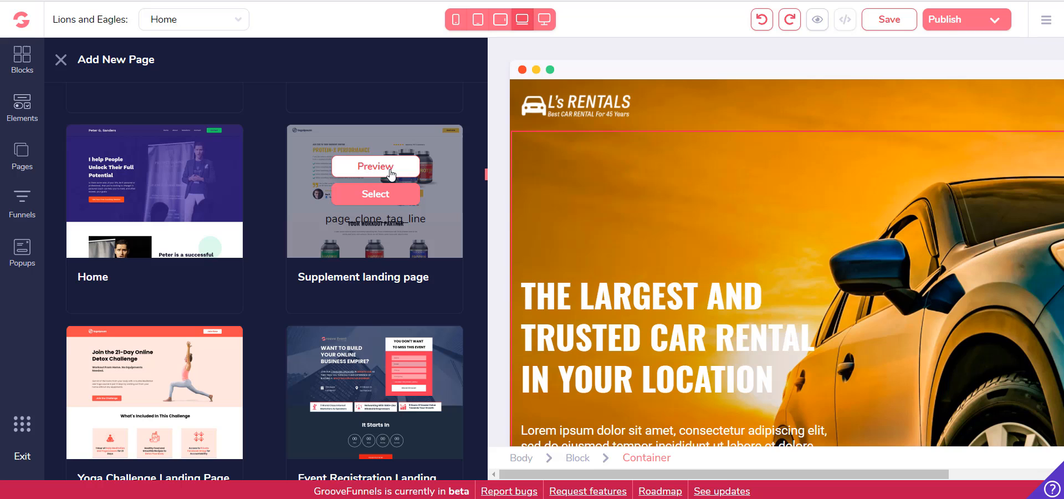
pyautogui.click(379, 192)
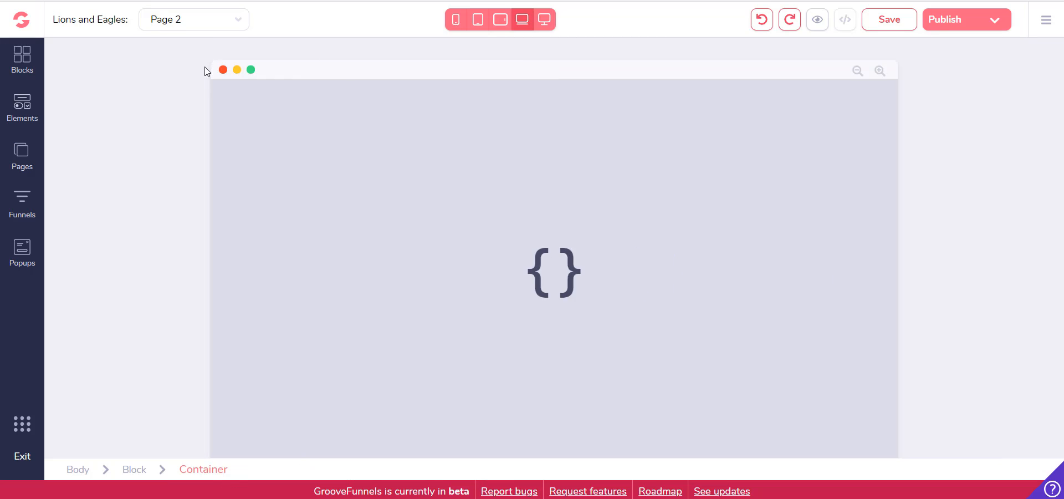
# Switch back and forth between Home and Page 2 to compare the two pages, finishing on Page 2
pyautogui.click(190, 23)
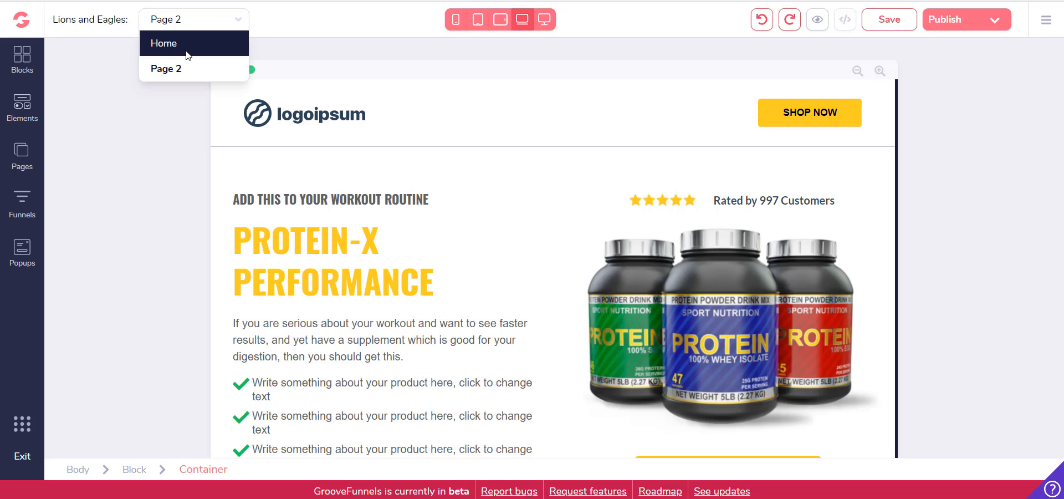
pyautogui.click(189, 52)
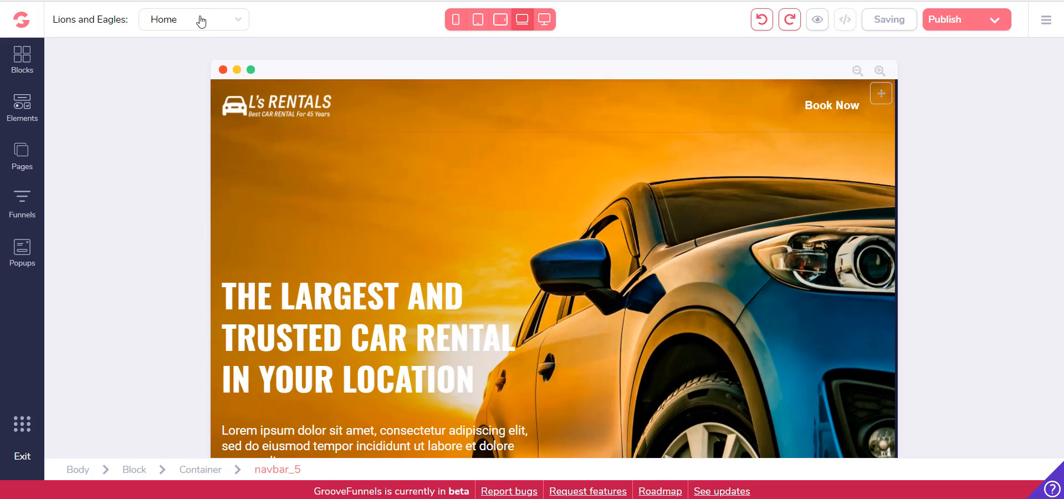
pyautogui.click(200, 21)
pyautogui.click(183, 63)
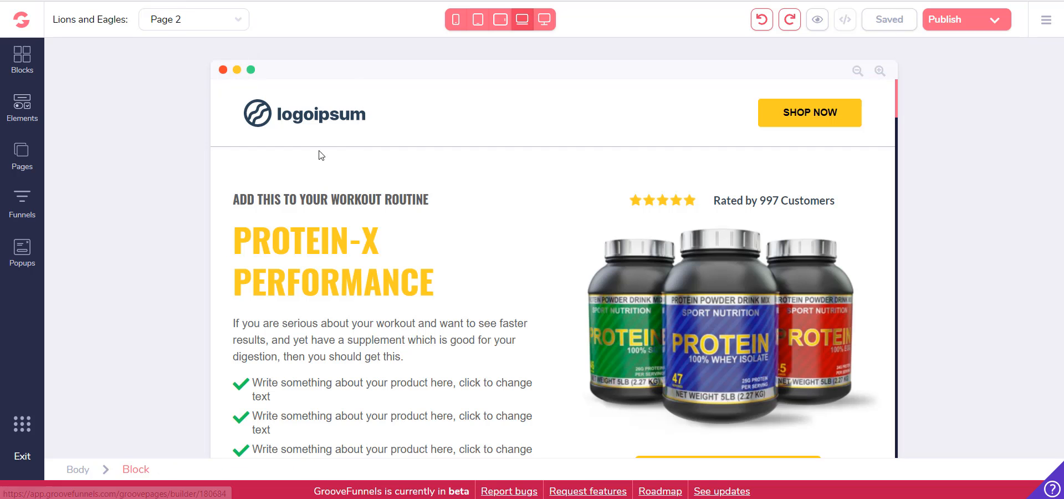
pyautogui.click(227, 25)
pyautogui.click(204, 45)
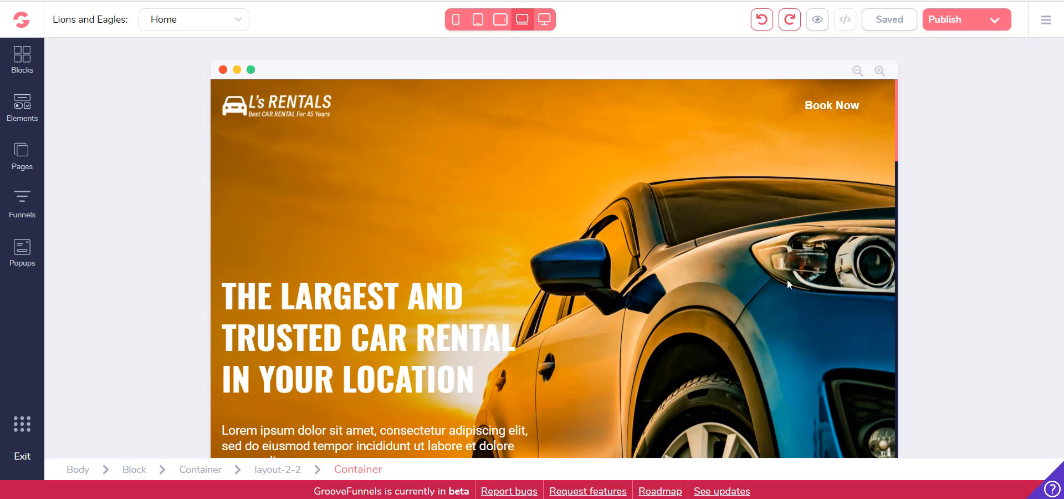
pyautogui.click(197, 19)
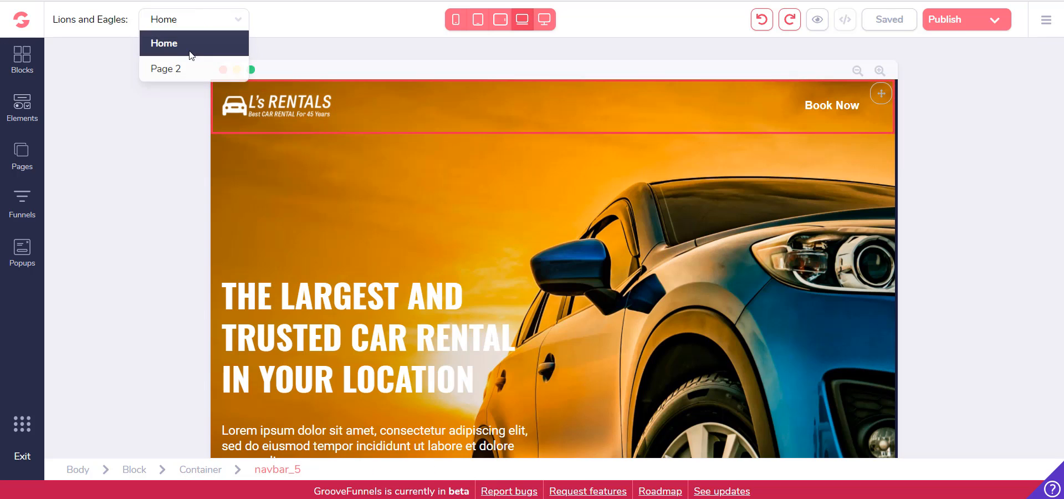
pyautogui.click(178, 67)
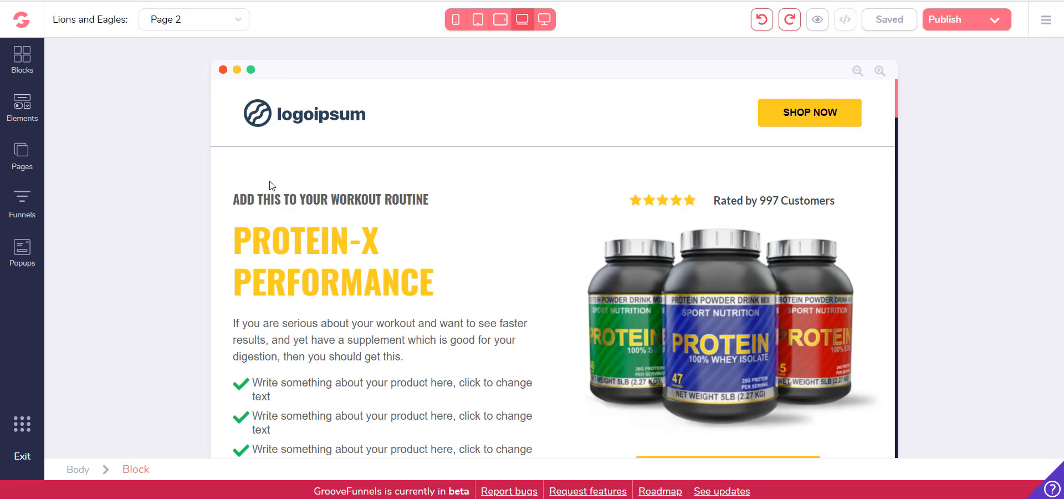
# Rename Page 2 as "Health"
pyautogui.click(23, 150)
pyautogui.click(215, 187)
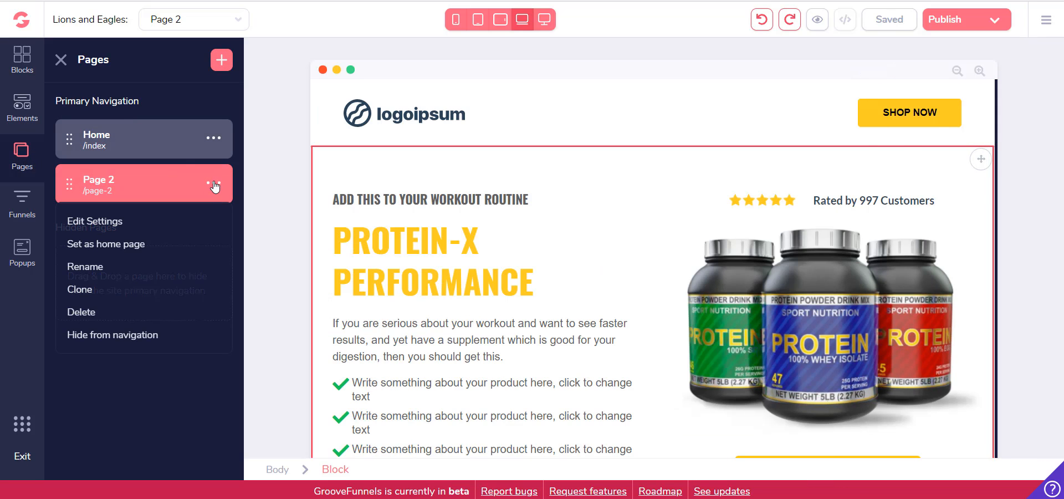
pyautogui.click(119, 266)
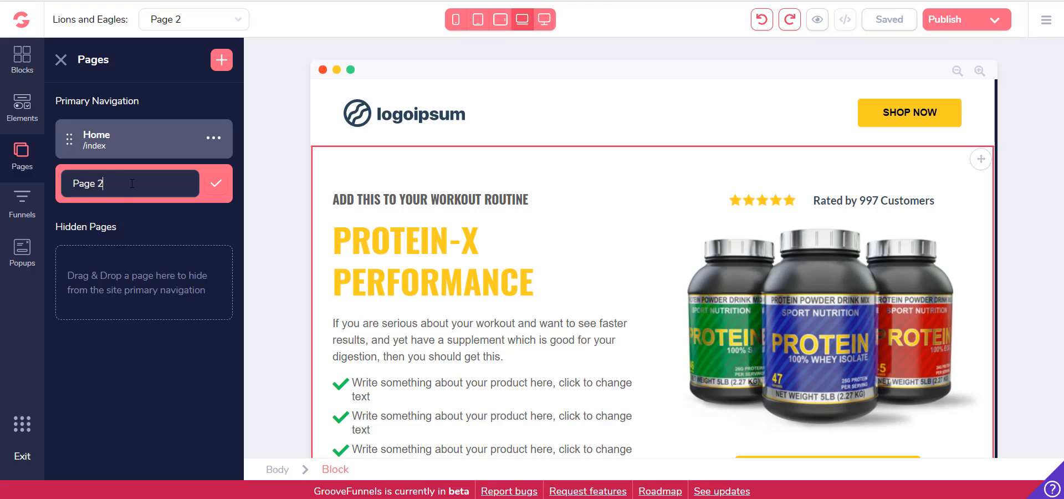
pyautogui.hotkey('ctrl', 'a')
pyautogui.write('P')
pyautogui.hotkey('ctrl', 'a')
pyautogui.write('H')
pyautogui.click(216, 183)
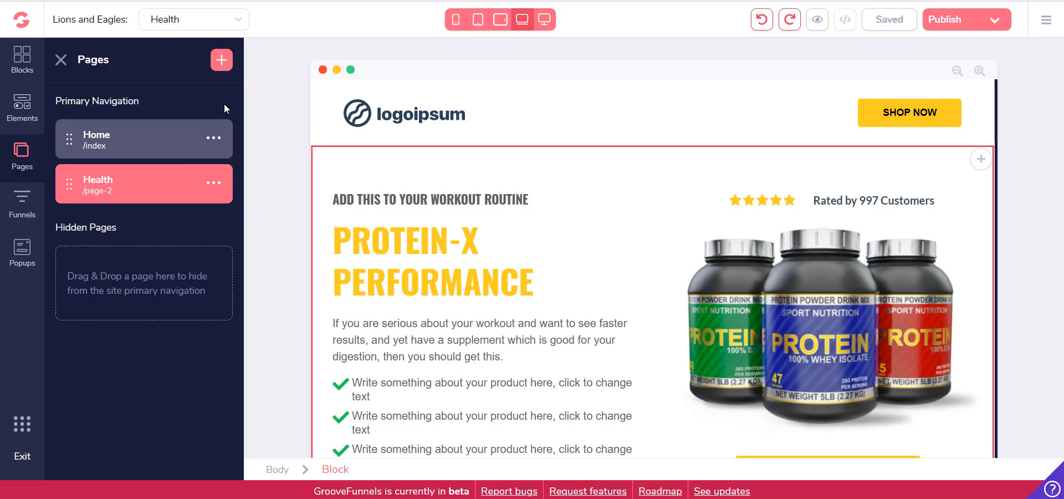
# Add another page from the pre-designed "Giveaway or Contest Thank You Page" template
pyautogui.click(221, 60)
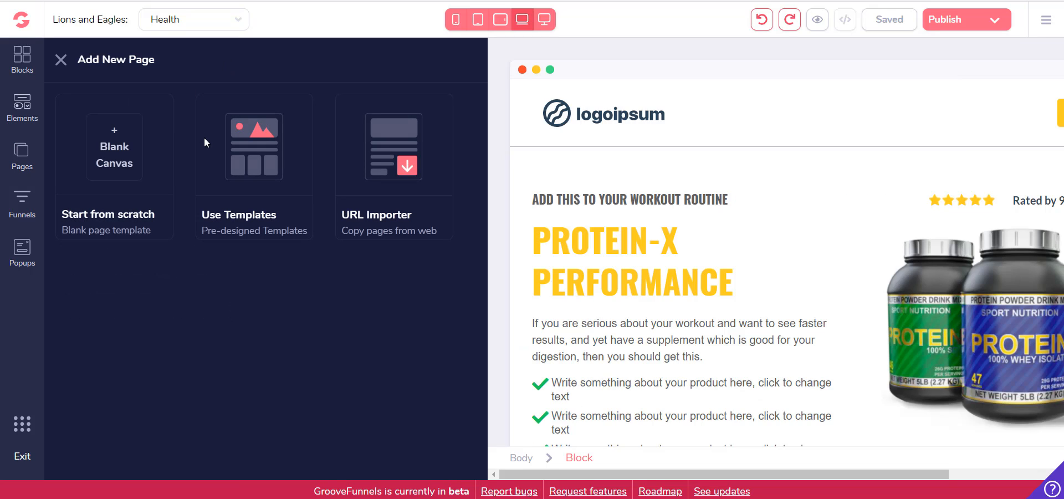
pyautogui.click(249, 173)
pyautogui.scroll(-5, 183, 297)
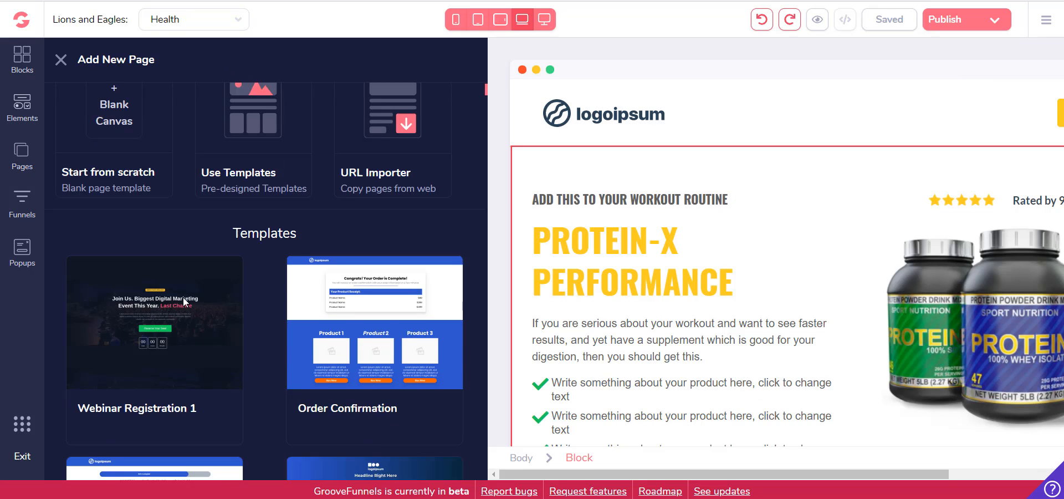
pyautogui.scroll(-15, 184, 301)
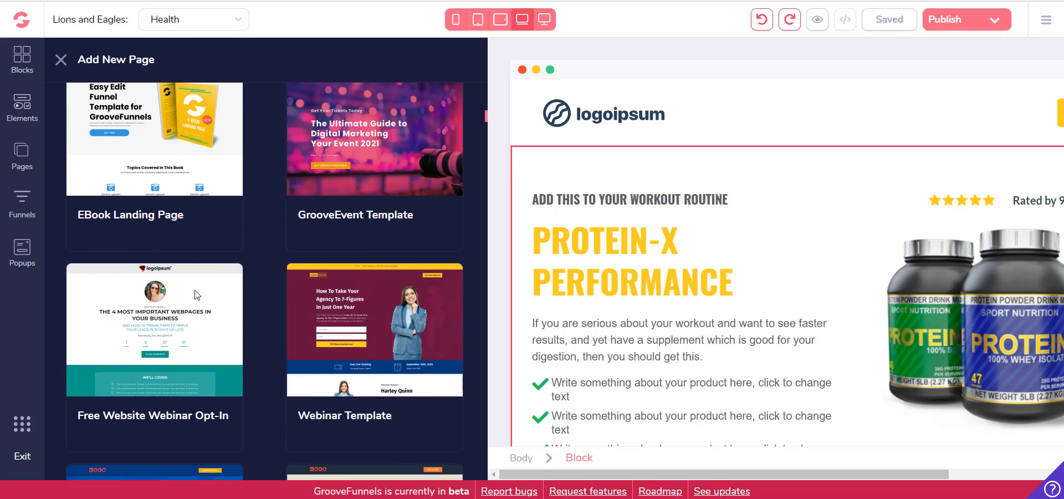
pyautogui.scroll(-1, 241, 299)
pyautogui.scroll(-7, 243, 277)
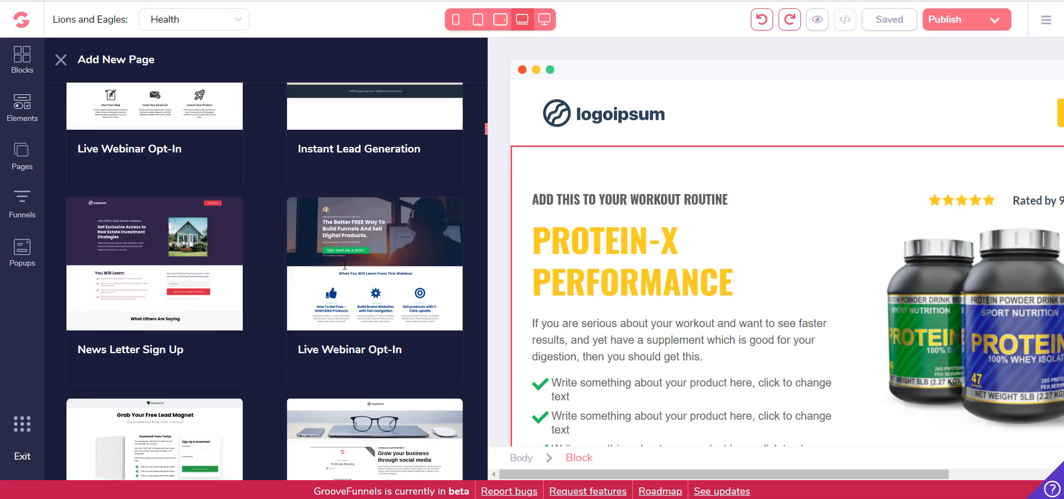
pyautogui.scroll(-7, 252, 269)
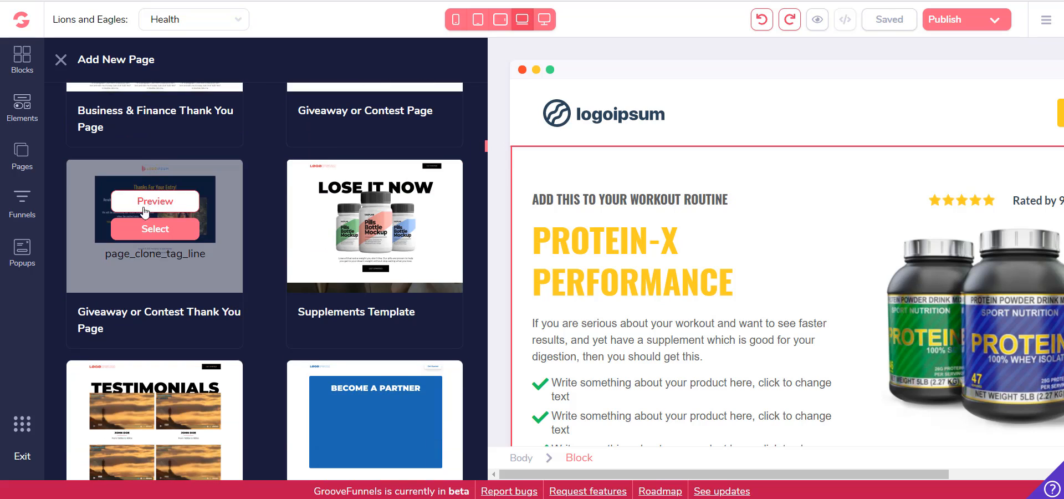
pyautogui.click(165, 239)
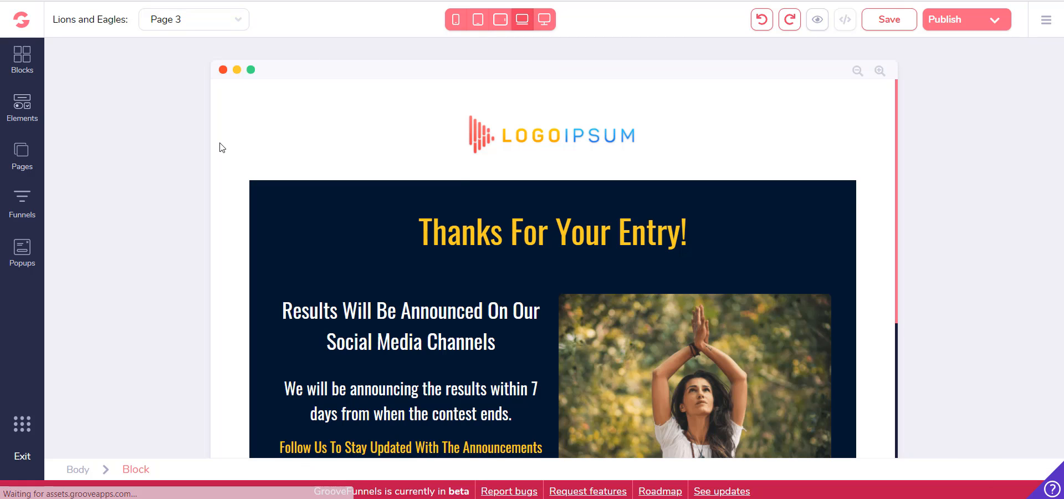
# Rename Page 3 as "Yoga"
pyautogui.click(176, 20)
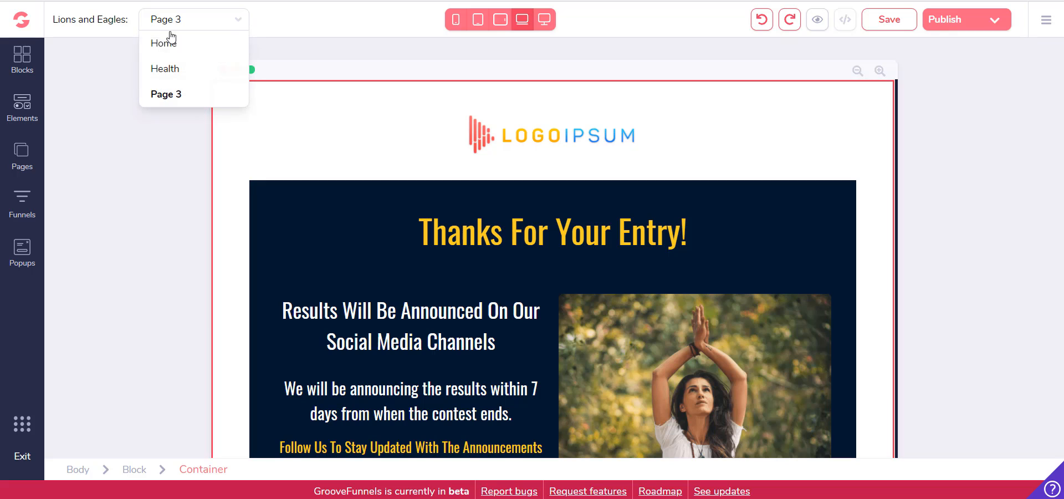
pyautogui.click(20, 158)
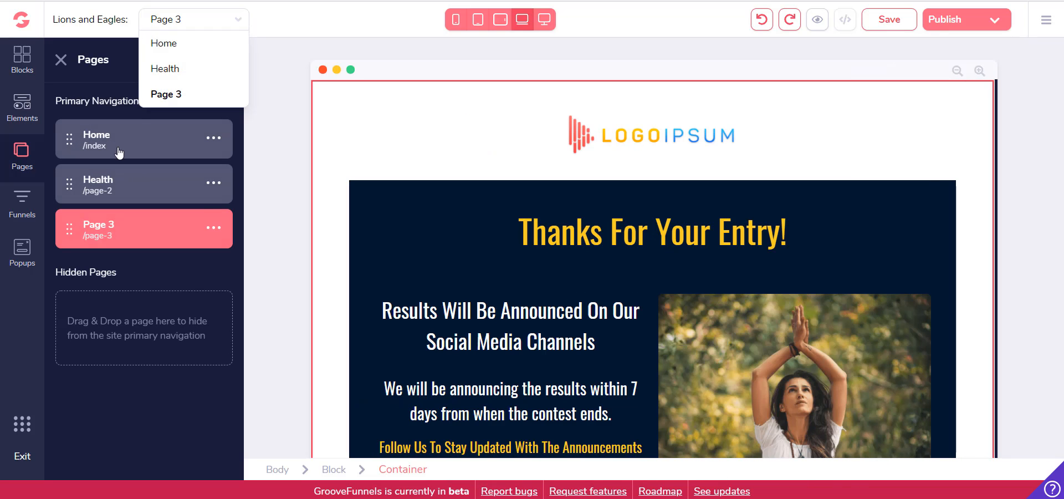
pyautogui.click(217, 229)
pyautogui.click(127, 308)
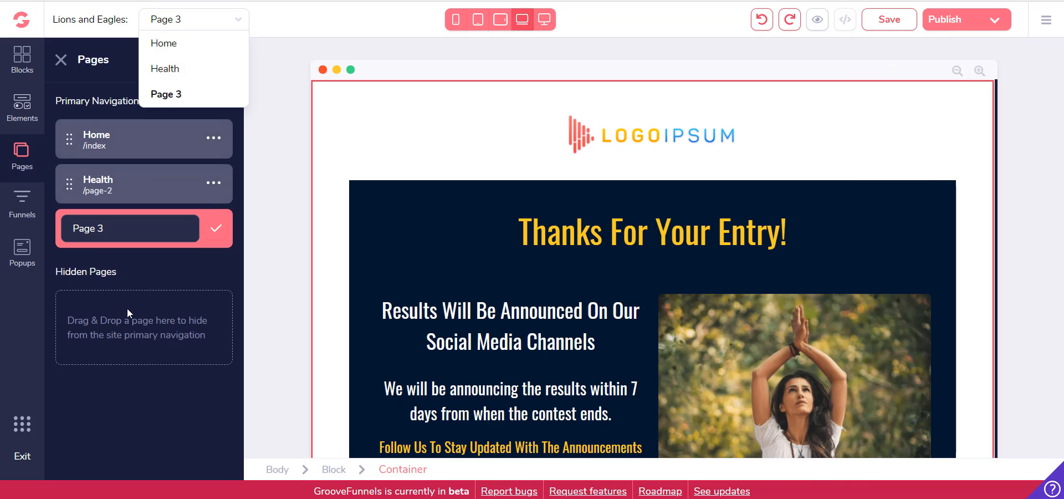
pyautogui.doubleClick(144, 231)
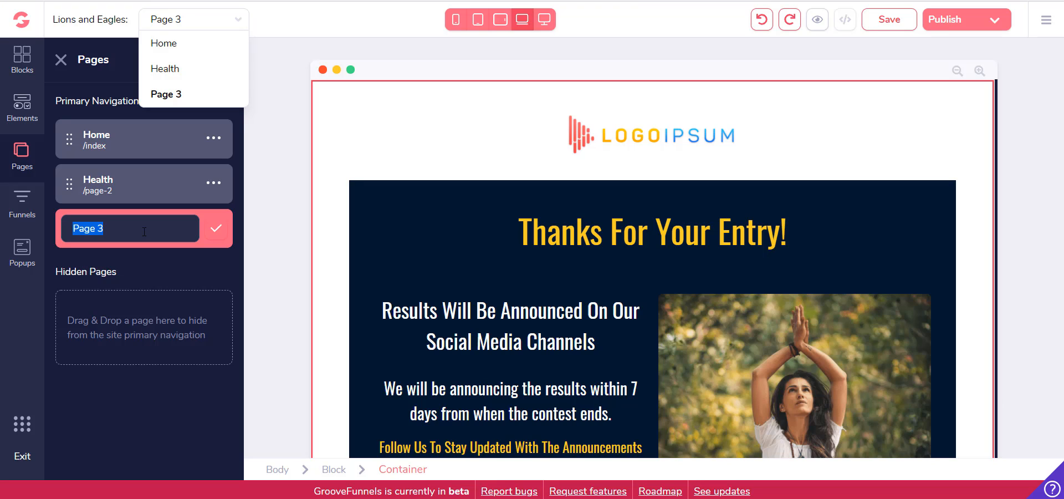
pyautogui.write('Yoga')
pyautogui.click(217, 229)
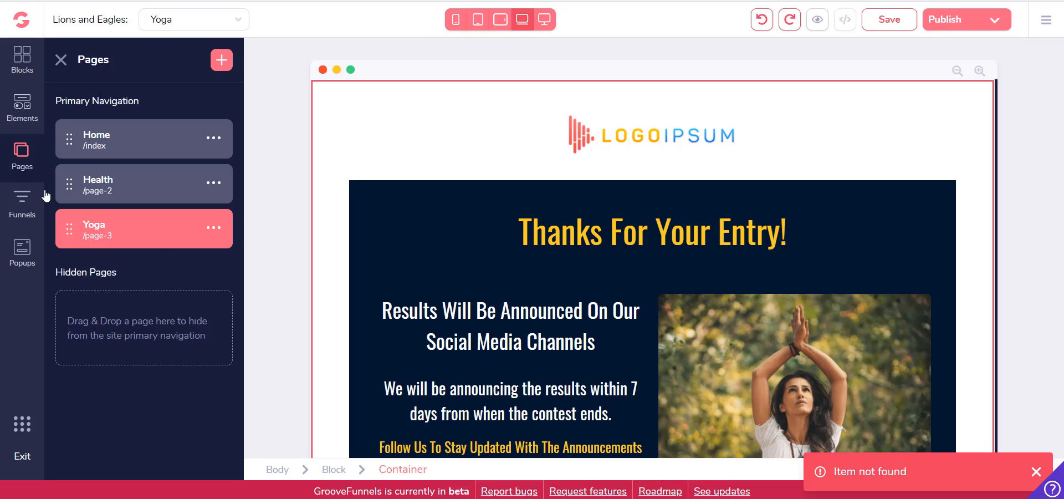
# Add a further page from the pre-designed "VSL" template
pyautogui.click(219, 65)
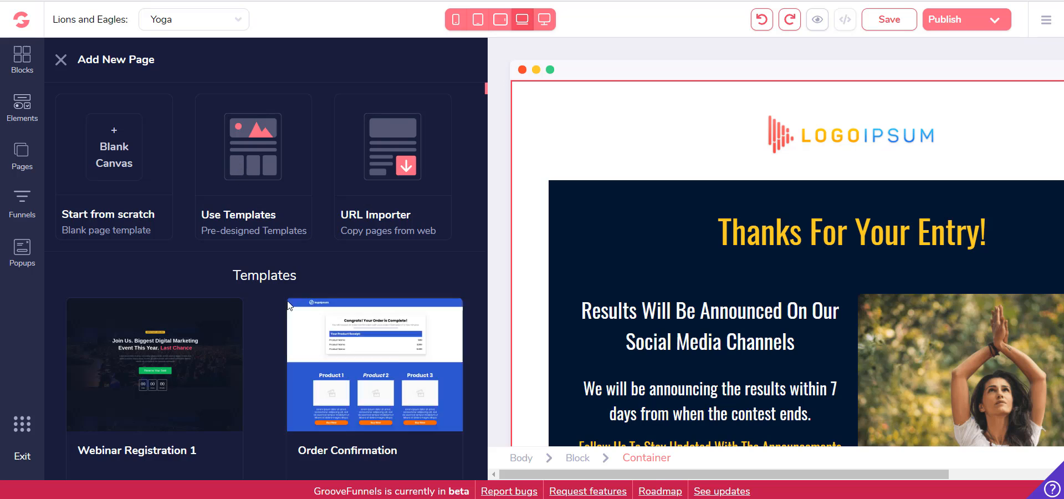
pyautogui.scroll(-6, 333, 289)
pyautogui.click(388, 221)
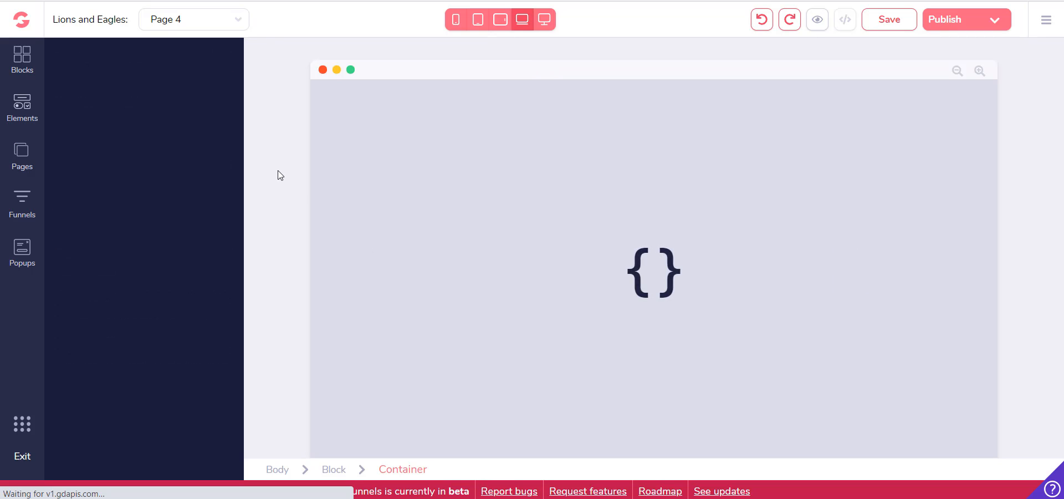
pyautogui.click(277, 172)
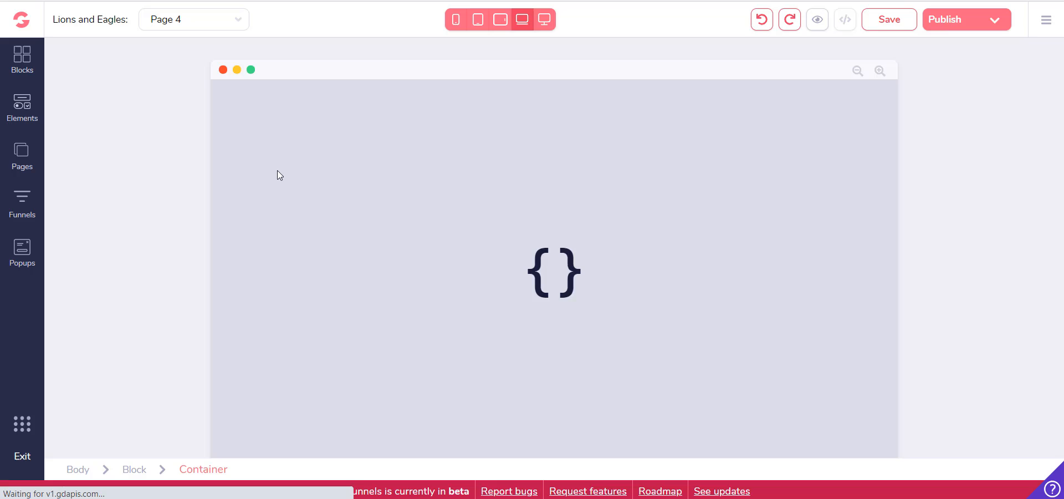
# Rename Page 4 as "VSL"
pyautogui.click(22, 152)
pyautogui.click(225, 273)
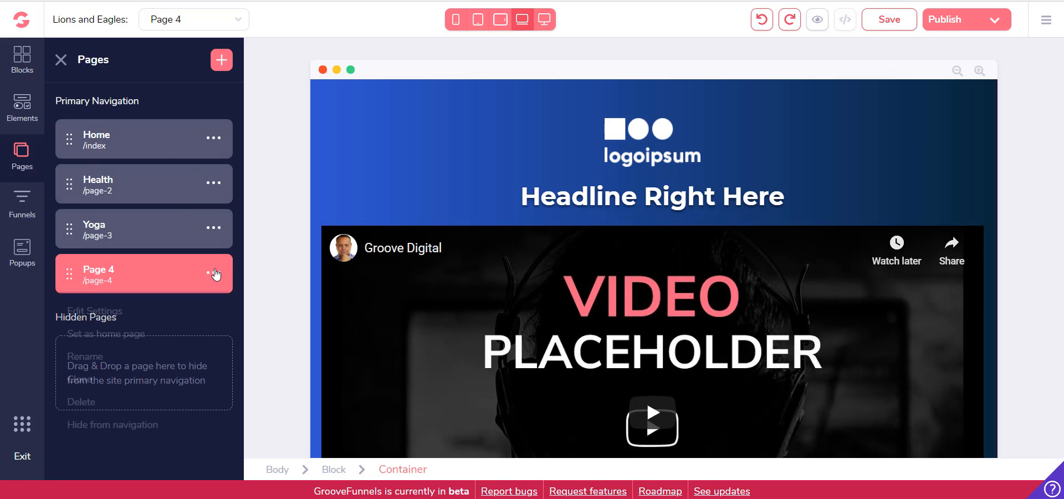
pyautogui.click(124, 360)
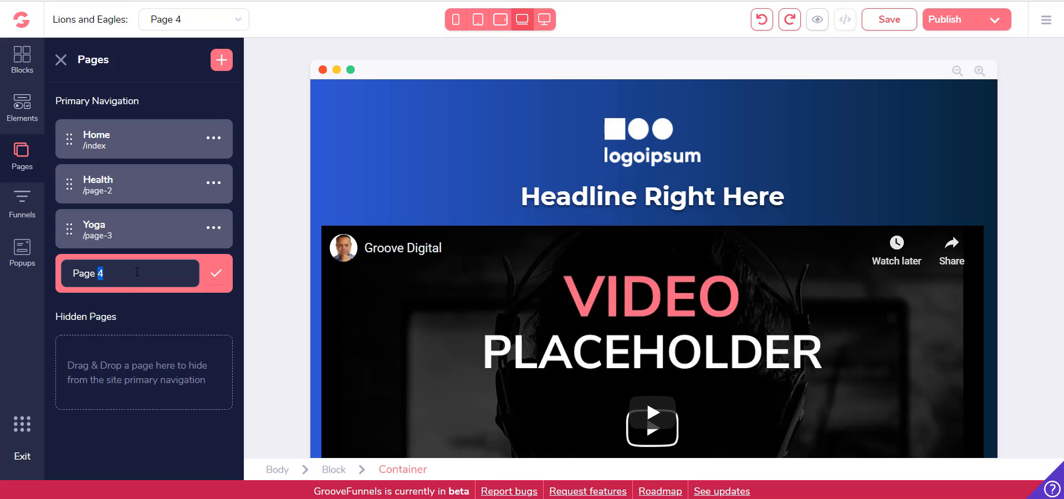
pyautogui.write('VSL')
pyautogui.click(211, 276)
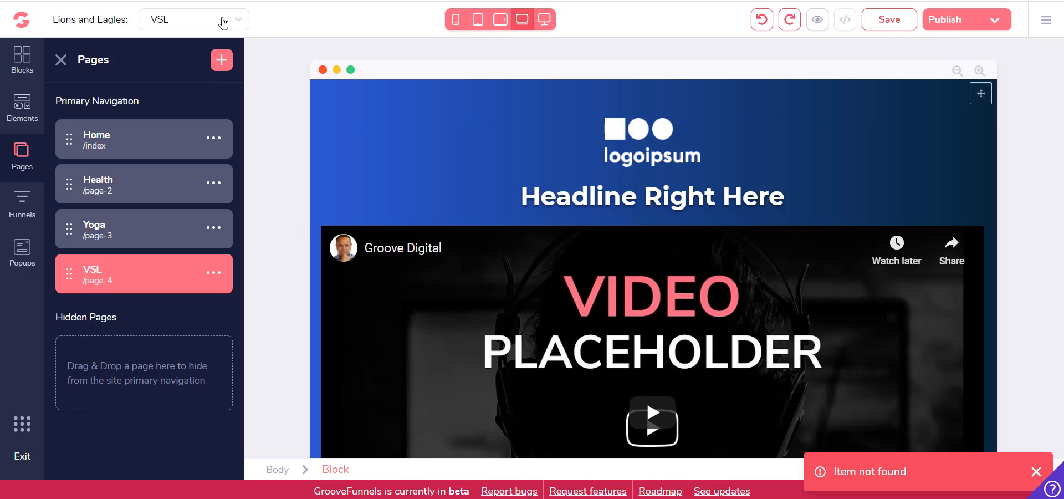
# View the Home, Yoga and VSL pages one after another in the editor
pyautogui.click(222, 22)
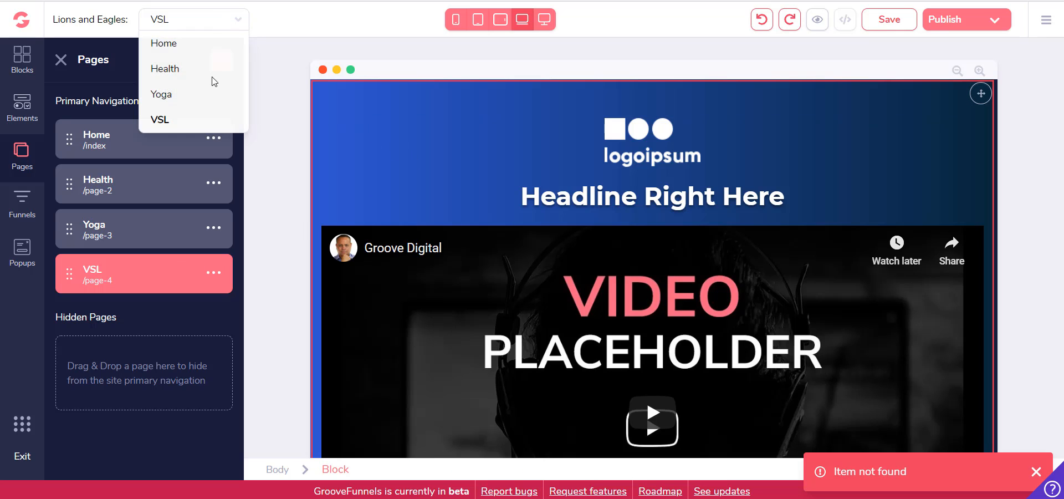
pyautogui.click(209, 49)
pyautogui.click(221, 30)
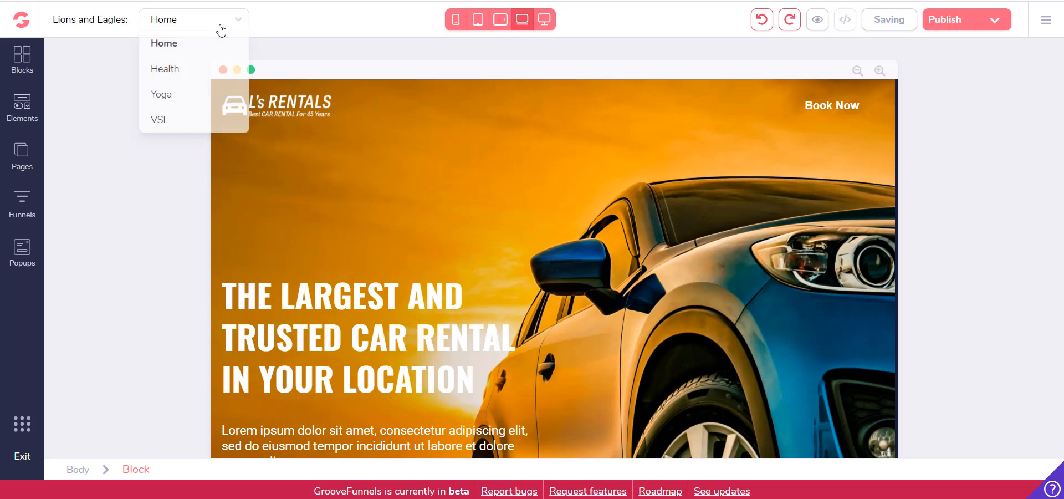
pyautogui.click(185, 91)
pyautogui.click(207, 27)
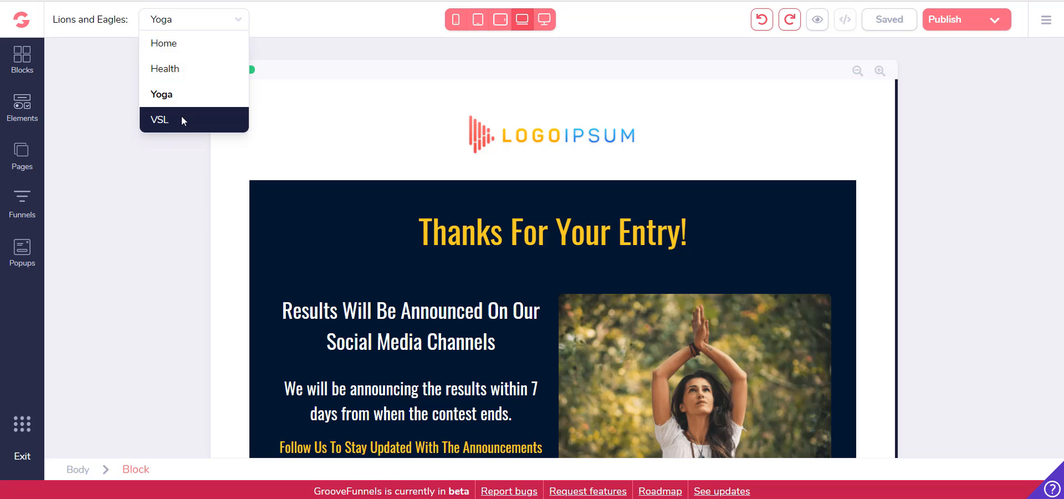
pyautogui.click(181, 115)
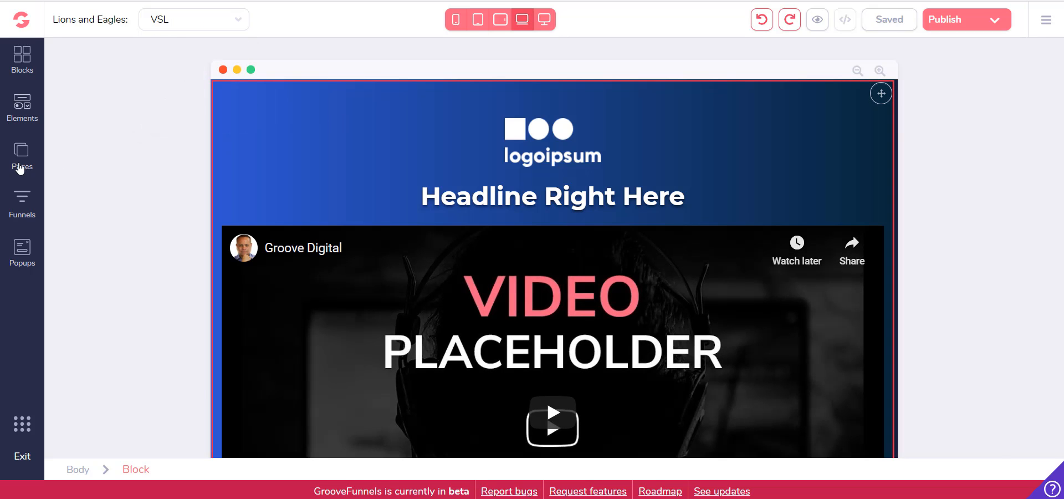
# Look through the site's page list, the element library and the designed navigation bar blocks
pyautogui.click(21, 164)
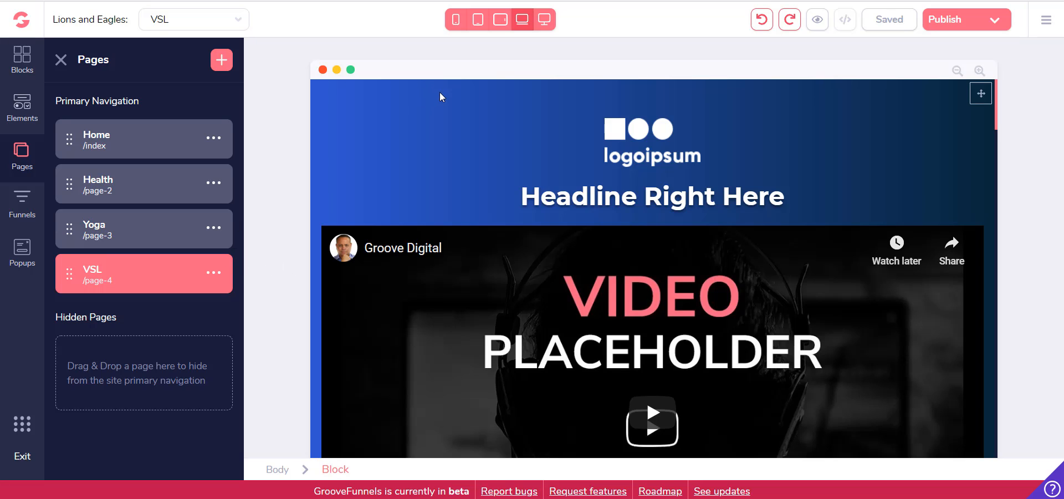
pyautogui.click(531, 120)
pyautogui.click(61, 60)
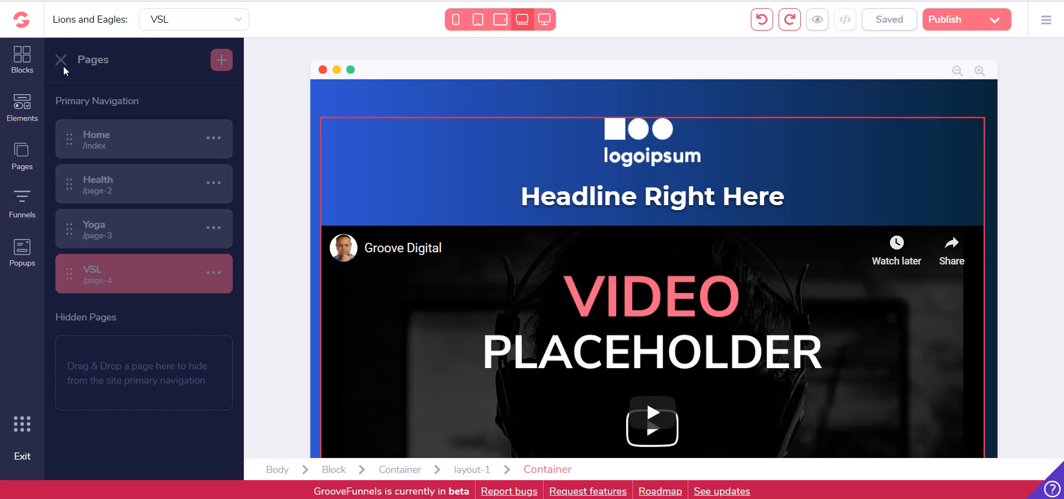
pyautogui.click(25, 114)
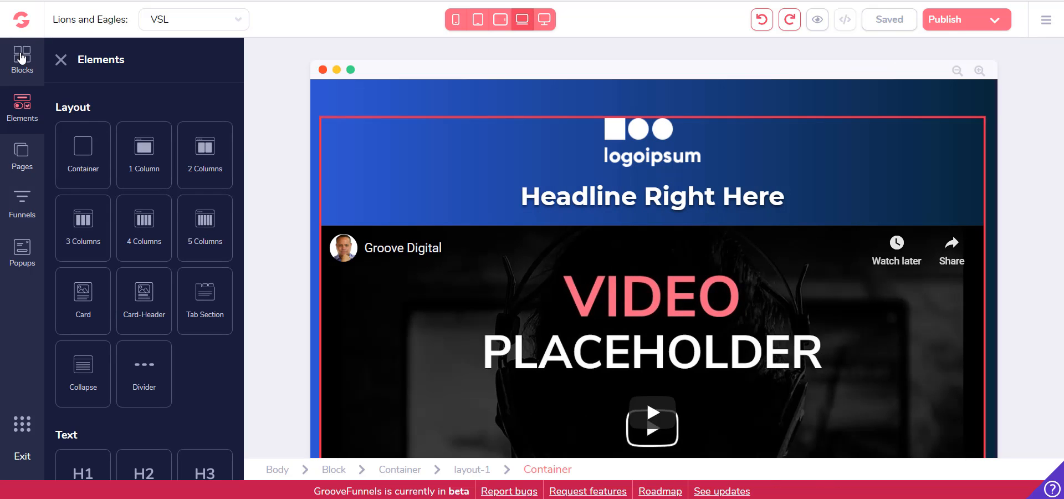
pyautogui.click(21, 60)
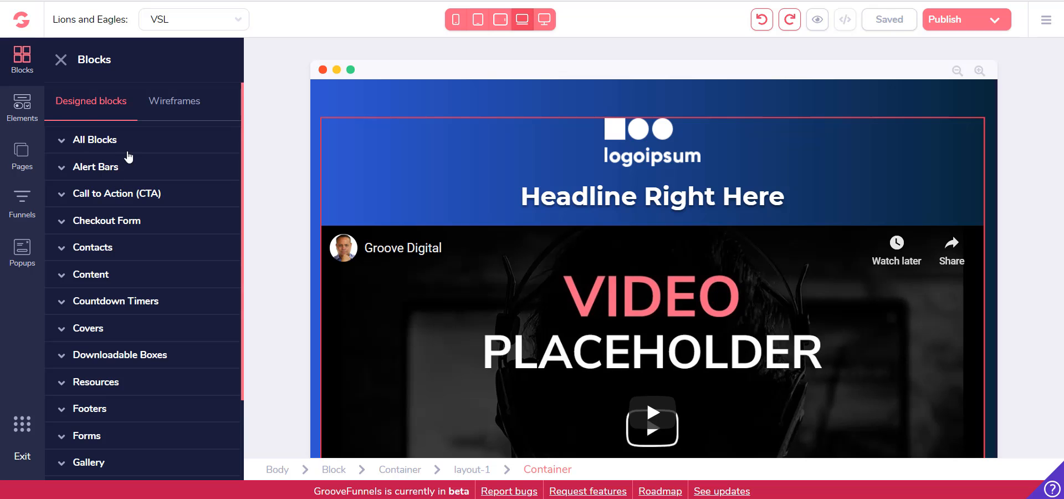
pyautogui.scroll(-3, 135, 166)
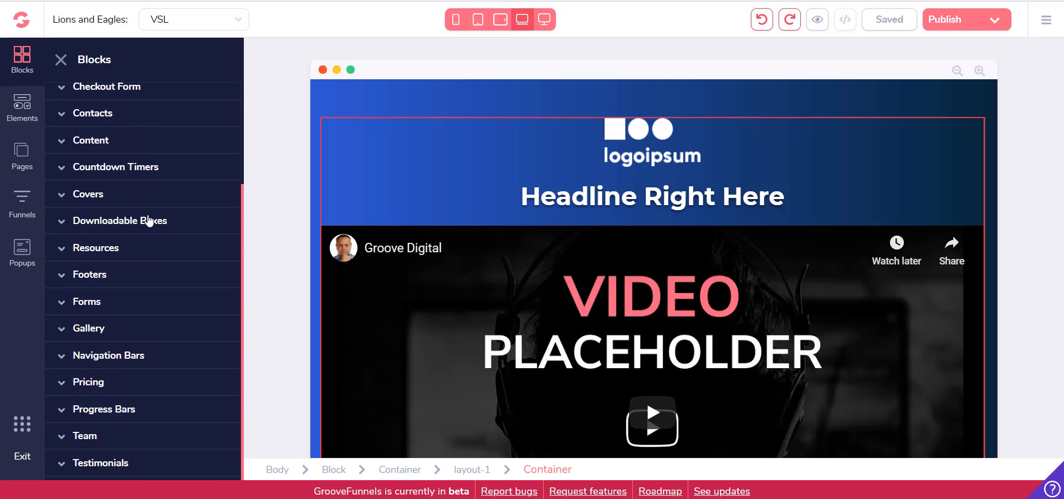
pyautogui.click(67, 361)
pyautogui.scroll(-4, 136, 355)
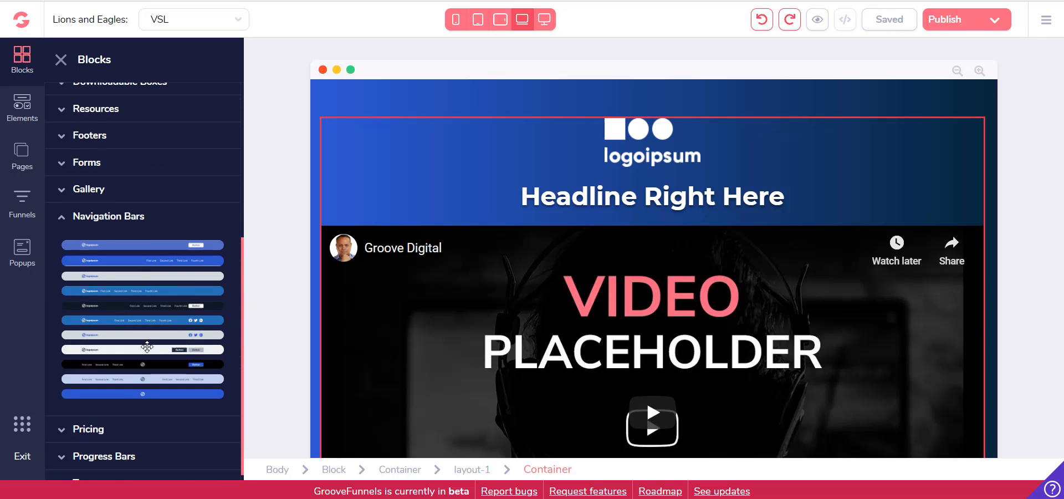
pyautogui.scroll(2, 157, 376)
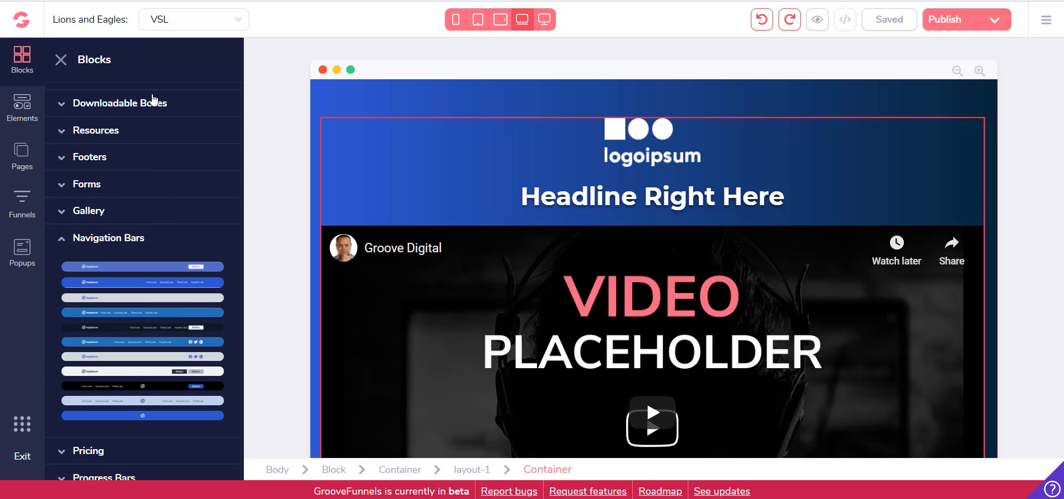
# Open the Home page for editing and display the designed navigation bar blocks
pyautogui.click(210, 28)
pyautogui.click(209, 40)
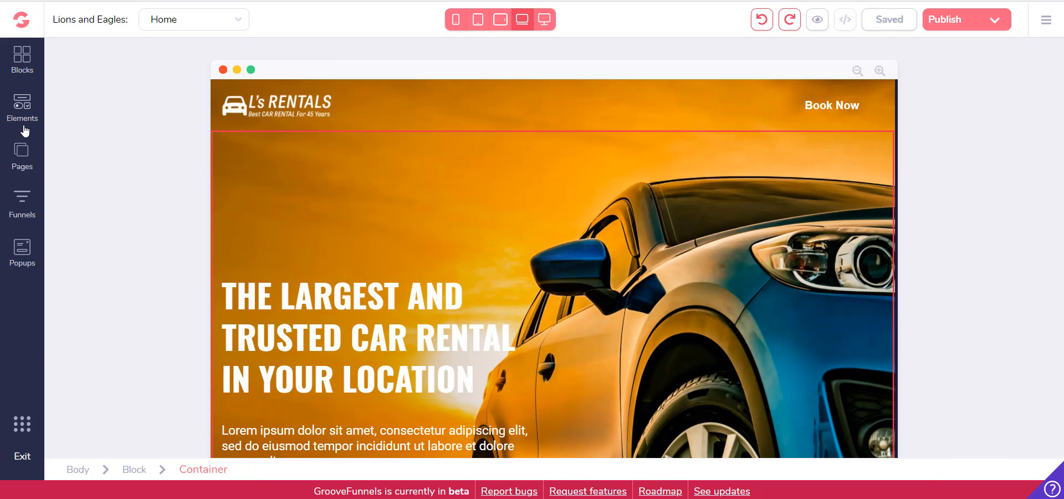
pyautogui.click(20, 111)
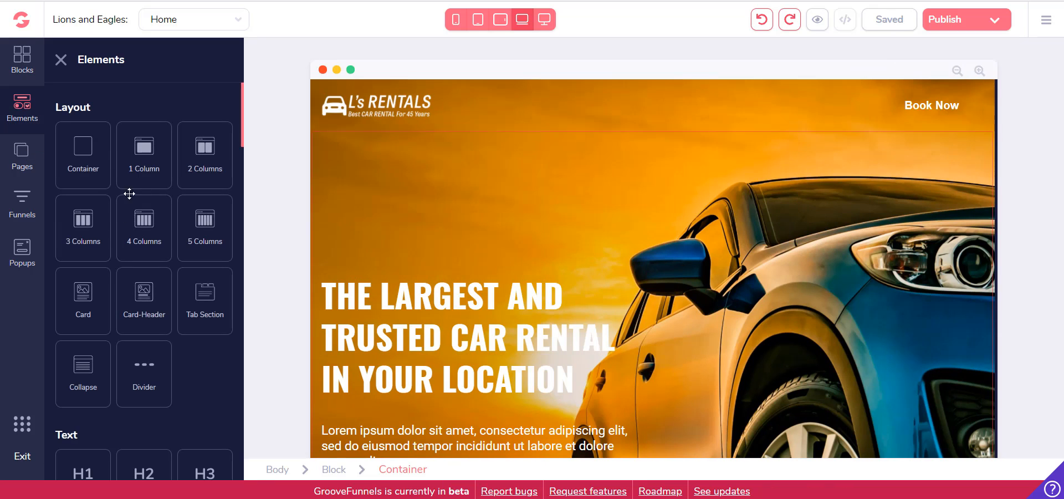
pyautogui.click(25, 72)
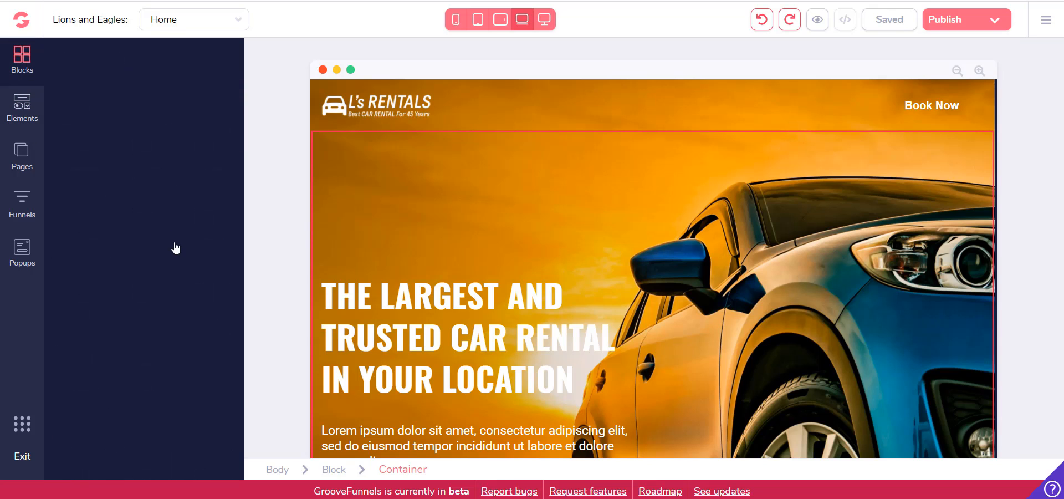
pyautogui.scroll(-1, 128, 244)
pyautogui.scroll(-1, 124, 309)
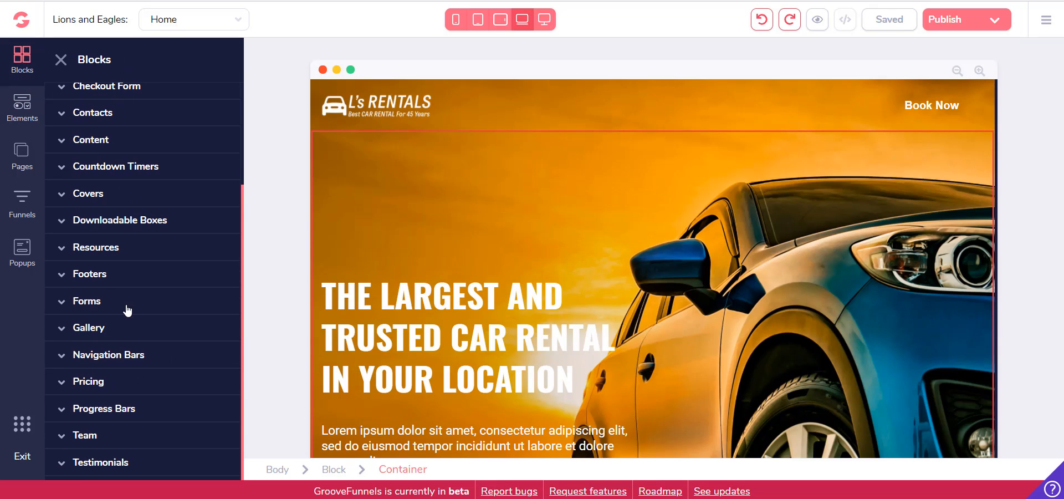
pyautogui.click(118, 353)
pyautogui.scroll(-2, 166, 273)
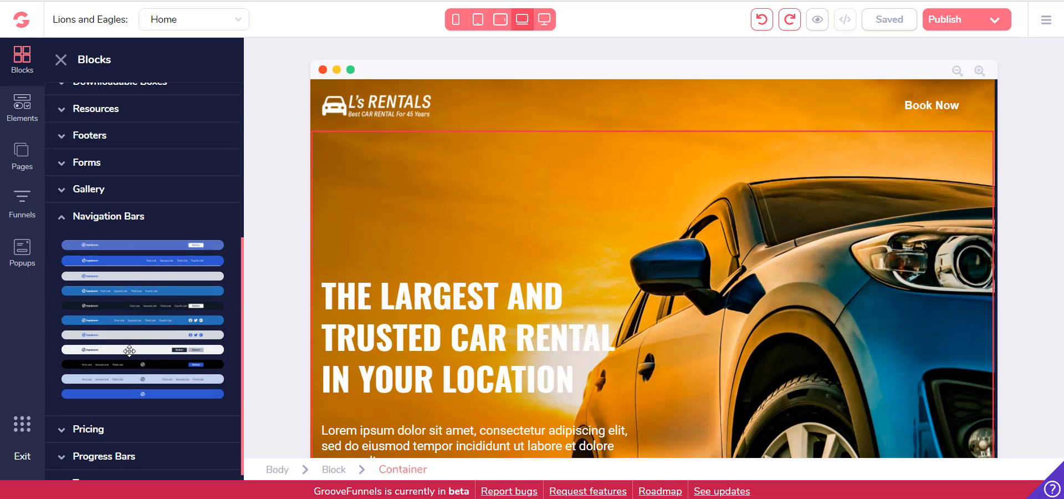
# Try to place the black navigation bar block above the Home page's car rental header
pyautogui.moveTo(131, 362); pyautogui.dragTo(483, 73)
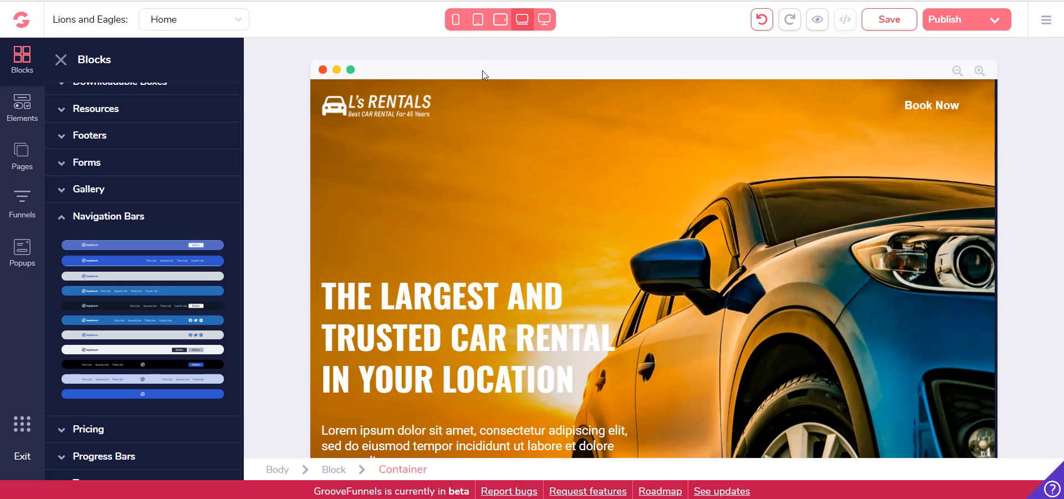
pyautogui.scroll(-4, 502, 183)
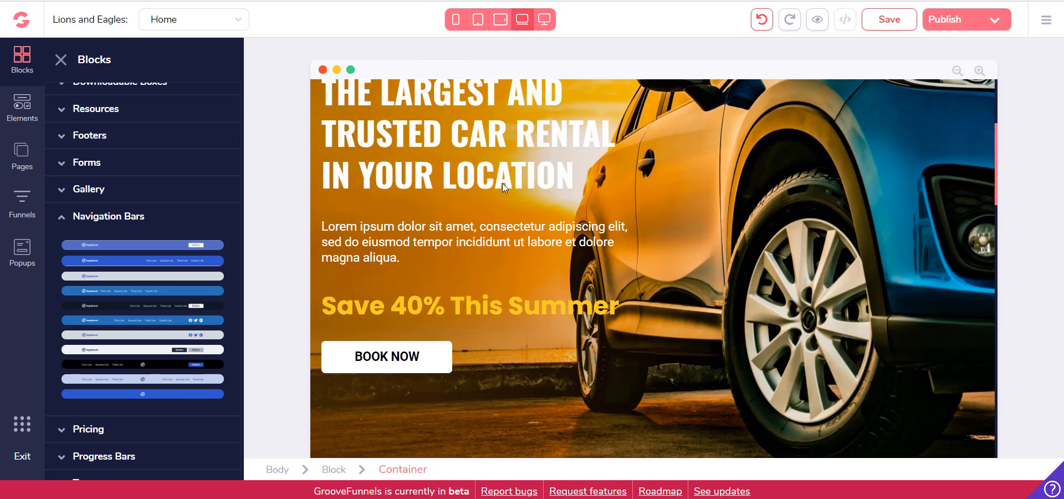
pyautogui.scroll(4, 501, 181)
pyautogui.scroll(-8, 493, 177)
pyautogui.scroll(7, 490, 180)
pyautogui.scroll(2, 490, 180)
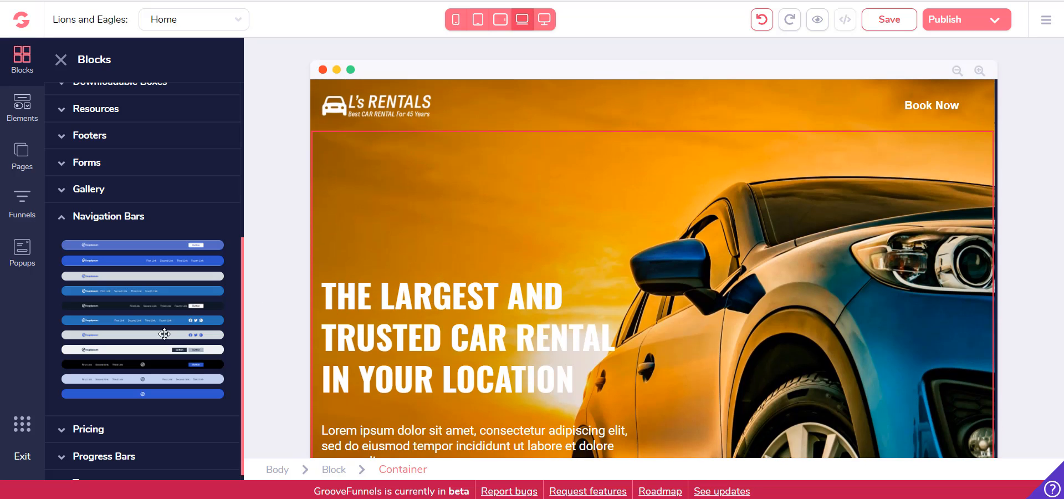
# Insert the black navigation bar block with the centred logo and blue button above the Home page's car rental header
pyautogui.scroll(3, 111, 343)
pyautogui.scroll(-4, 143, 344)
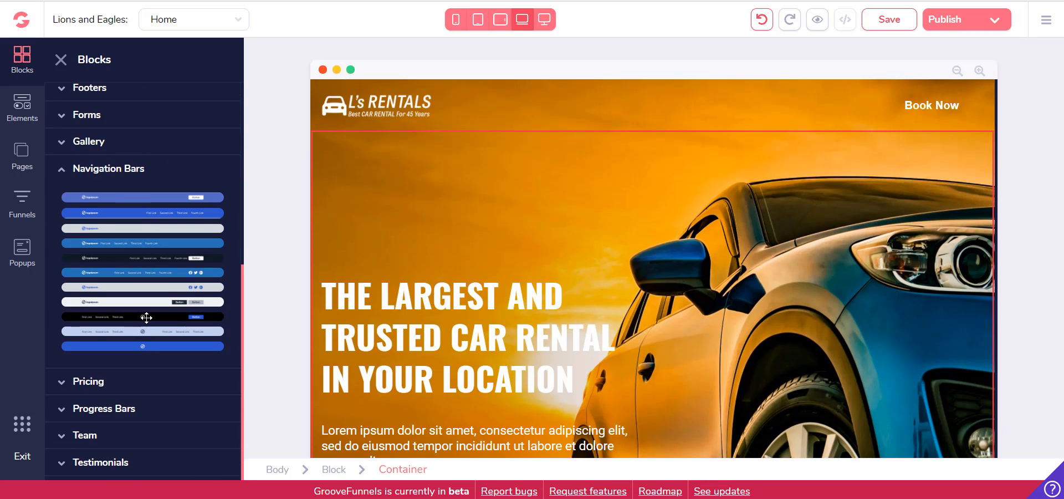
pyautogui.moveTo(250, 289); pyautogui.dragTo(465, 97)
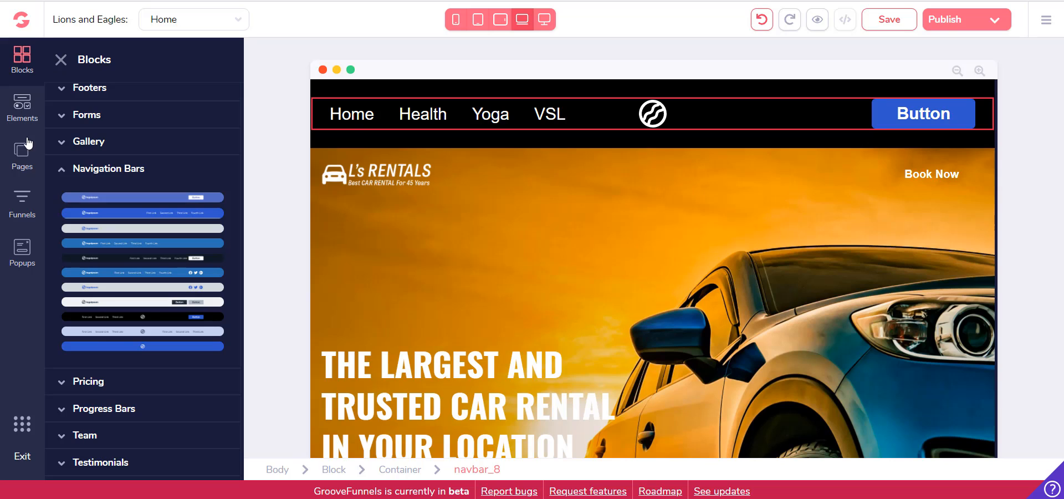
# Move the VSL page directly below Home in the site's primary navigation
pyautogui.click(16, 176)
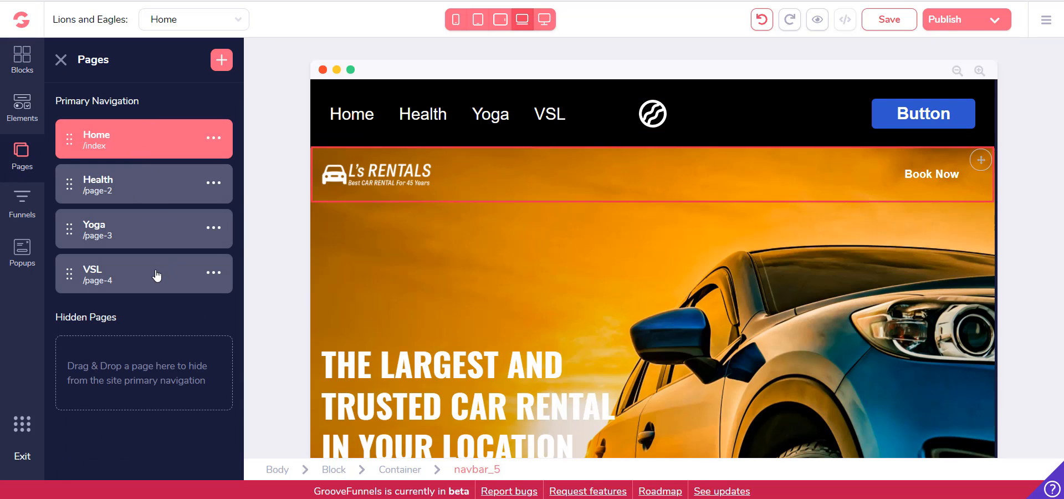
pyautogui.moveTo(156, 276); pyautogui.dragTo(161, 177)
pyautogui.click(520, 120)
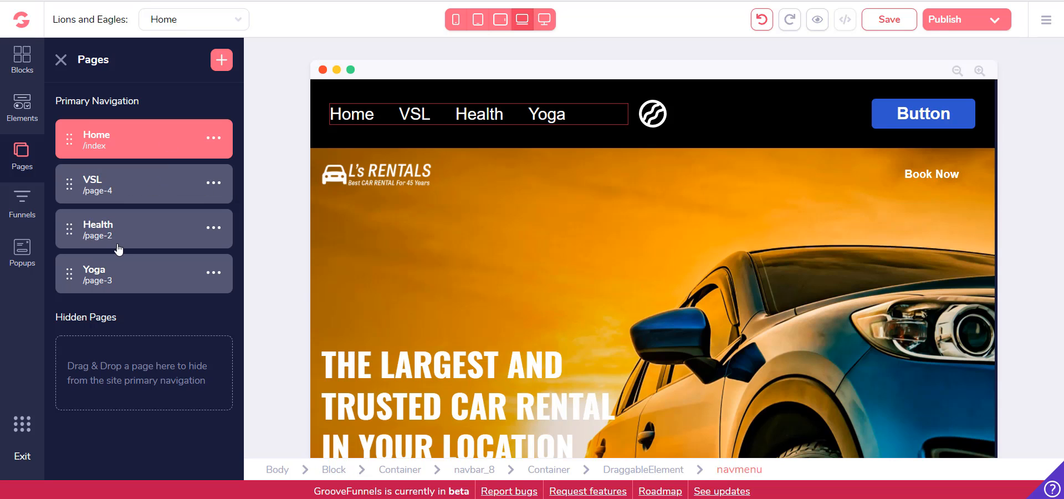
# Nest the Health page under Home, and move it out again to the end of the primary navigation
pyautogui.moveTo(138, 226)
pyautogui.mouseDown()
pyautogui.moveTo(138, 155)
pyautogui.moveTo(138, 166)
pyautogui.mouseUp()
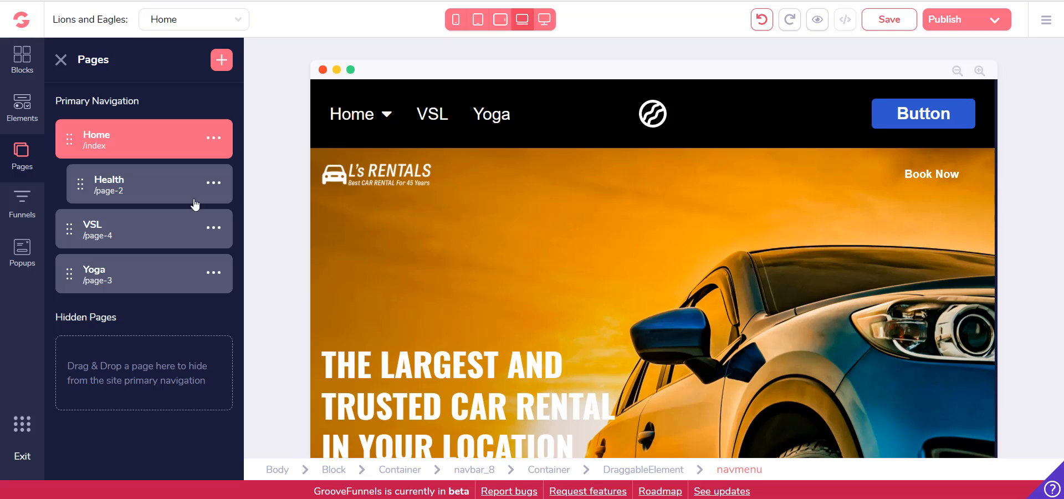
pyautogui.moveTo(191, 191)
pyautogui.mouseDown()
pyautogui.moveTo(142, 188)
pyautogui.moveTo(153, 304)
pyautogui.mouseUp()
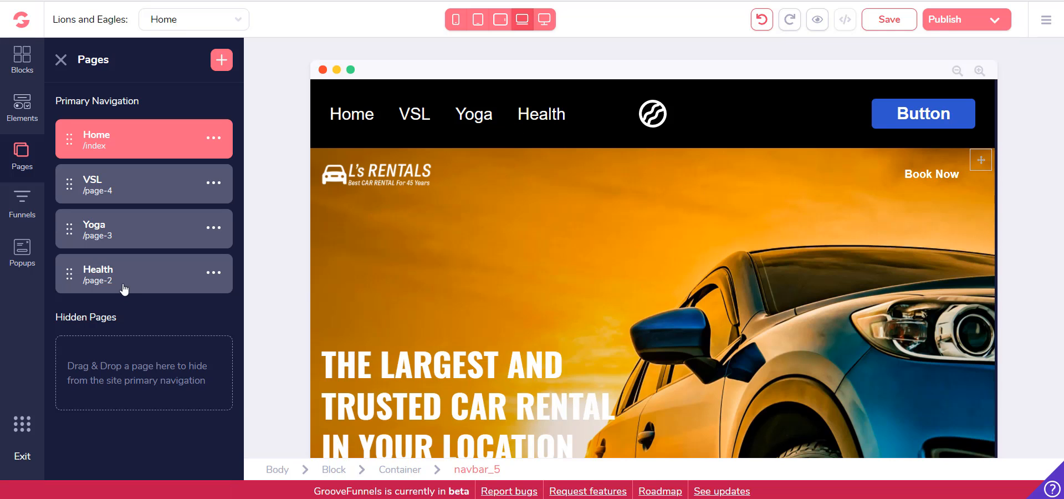
# Nest the Yoga page under Health and move the VSL page to the hidden pages
pyautogui.moveTo(118, 240)
pyautogui.mouseDown()
pyautogui.moveTo(136, 294)
pyautogui.moveTo(119, 280)
pyautogui.mouseUp()
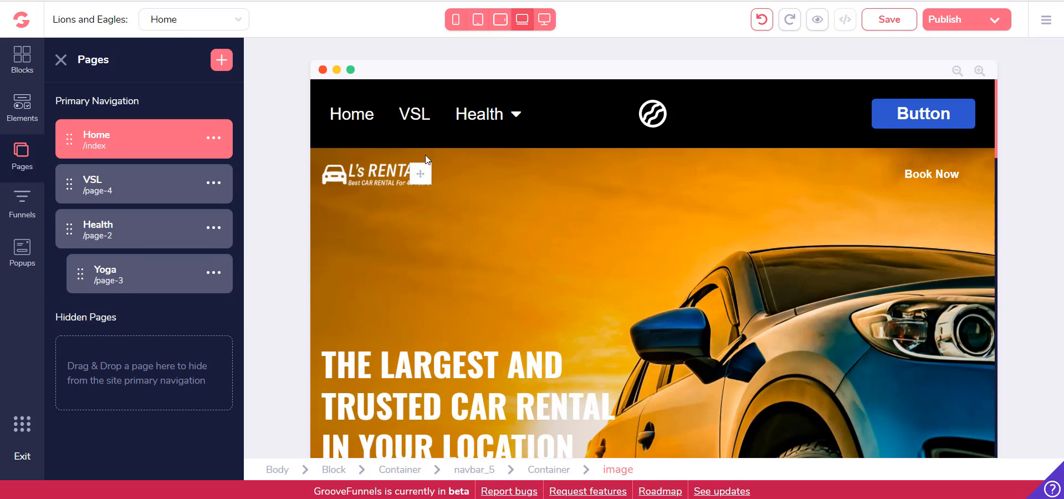
pyautogui.moveTo(512, 116)
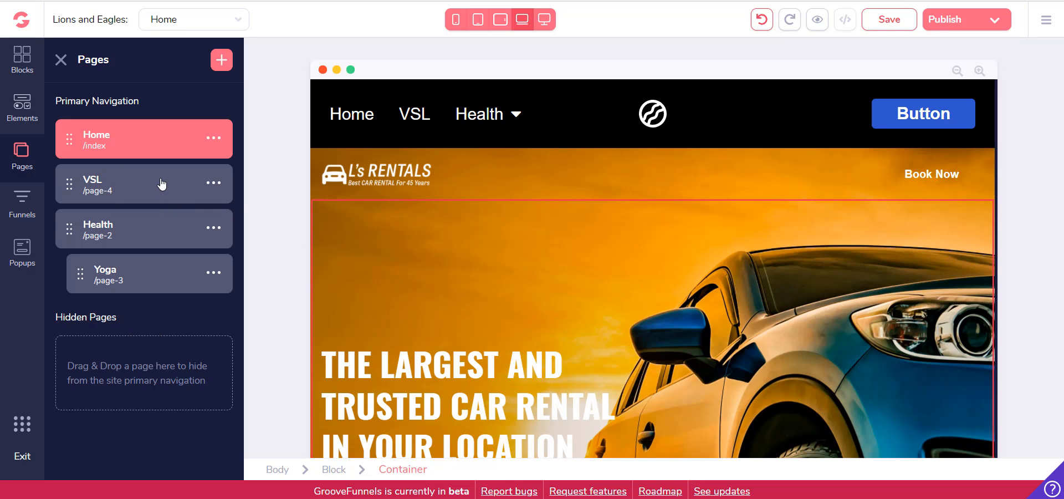
pyautogui.moveTo(161, 184); pyautogui.dragTo(130, 348)
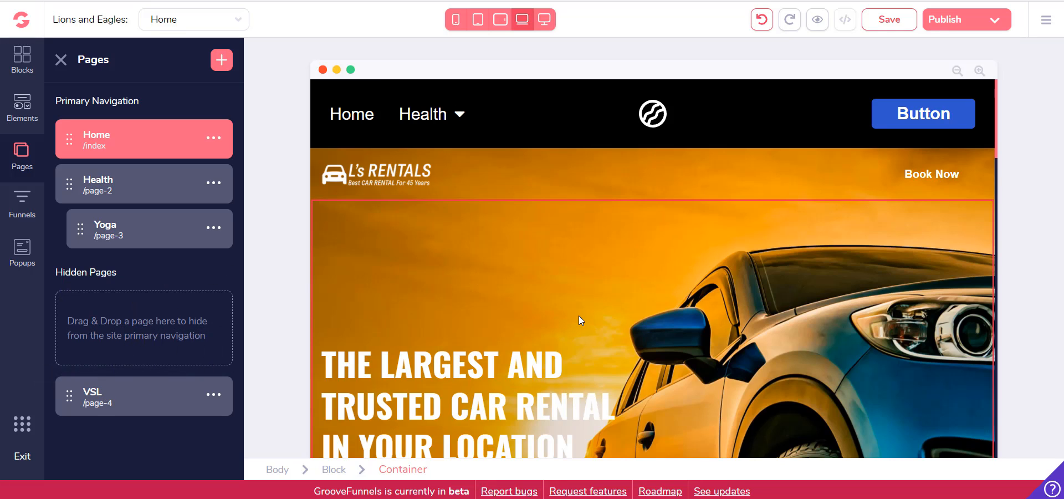
# Examine the Home page from the navigation bar down to the image gallery on the yellow background
pyautogui.scroll(-1, 579, 319)
pyautogui.scroll(1, 464, 271)
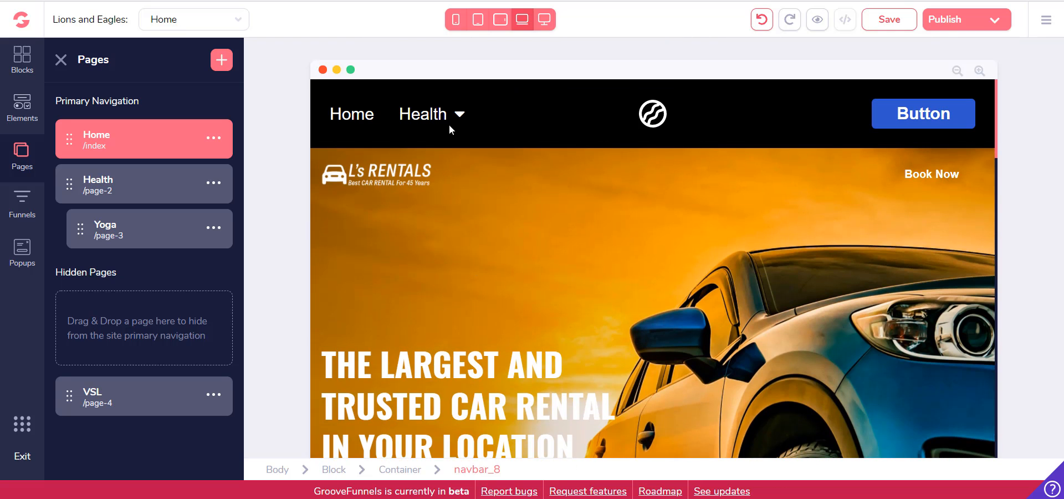
pyautogui.scroll(-1, 454, 252)
pyautogui.scroll(-4, 454, 252)
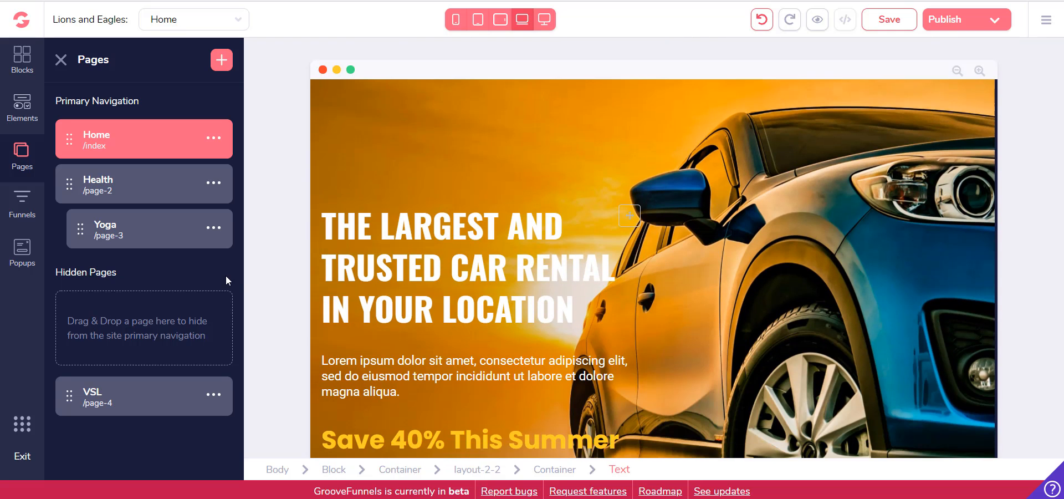
pyautogui.scroll(2, 483, 264)
pyautogui.scroll(-3, 478, 264)
pyautogui.scroll(-10, 478, 265)
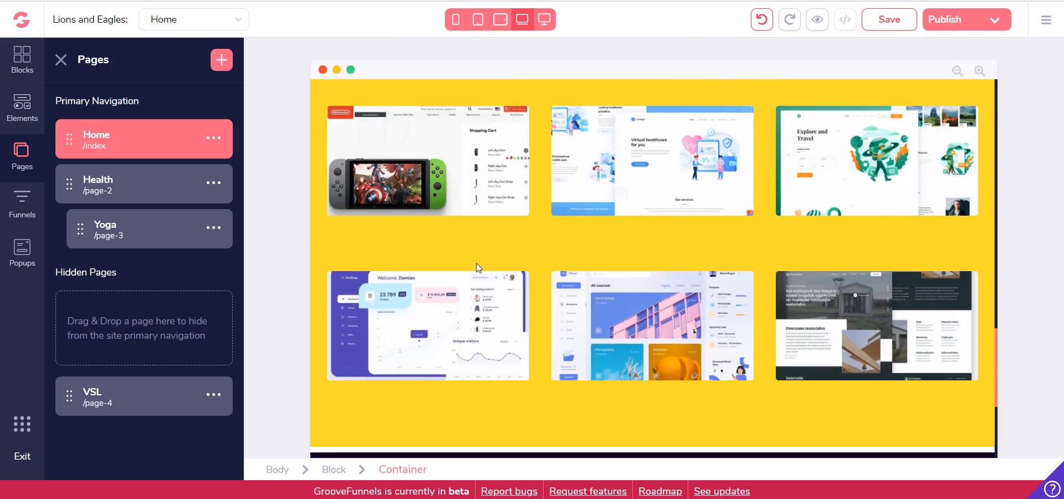
pyautogui.scroll(8, 533, 346)
pyautogui.scroll(10, 489, 302)
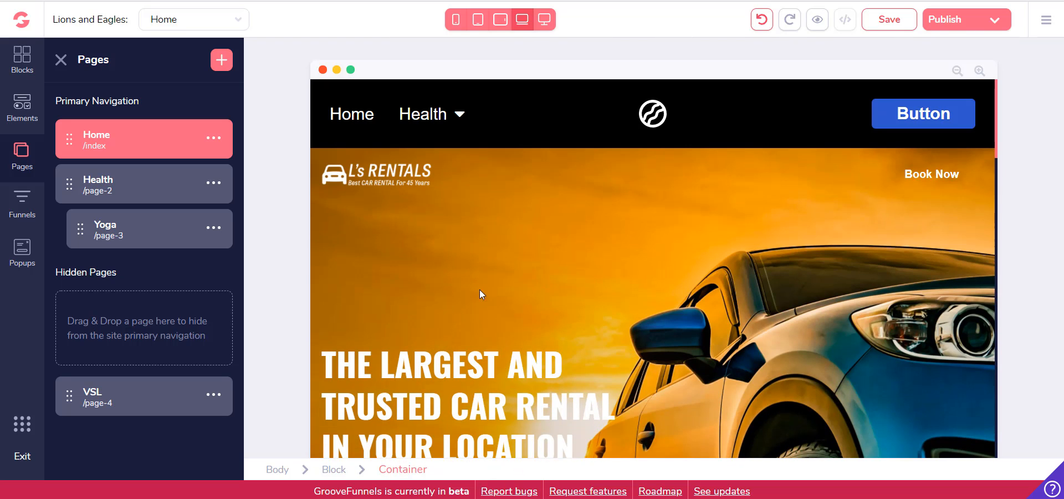
# Close the page list and look over the Home page from the rental header to the image gallery
pyautogui.click(62, 60)
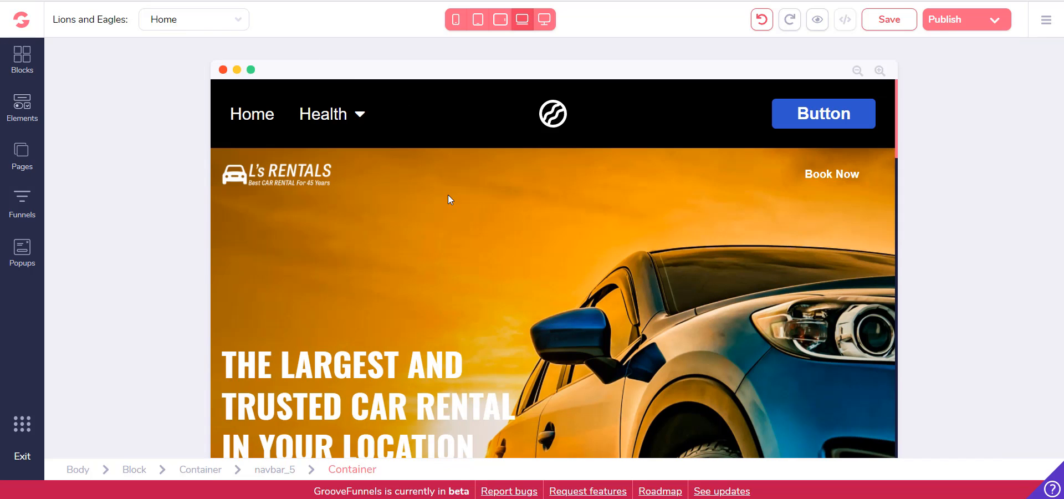
pyautogui.click(307, 198)
pyautogui.scroll(-20, 360, 211)
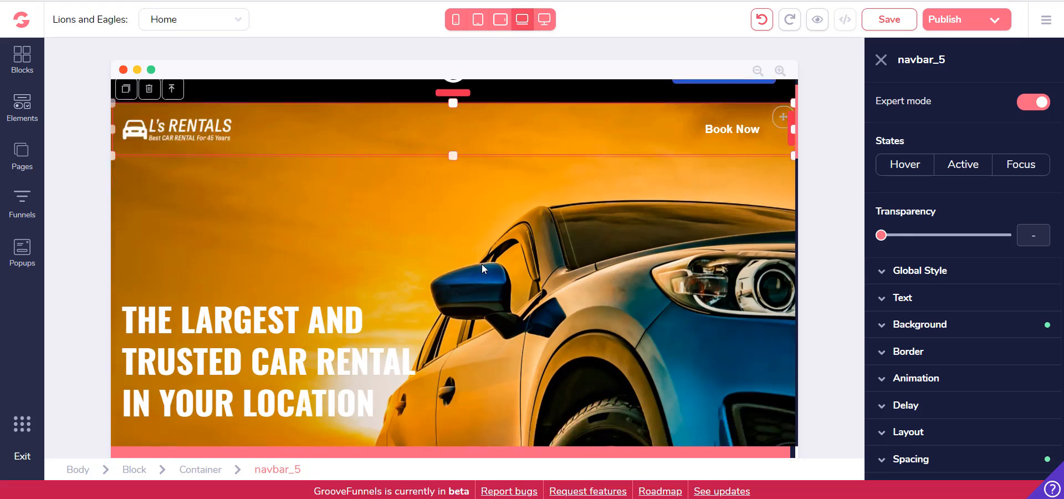
pyautogui.scroll(20, 366, 266)
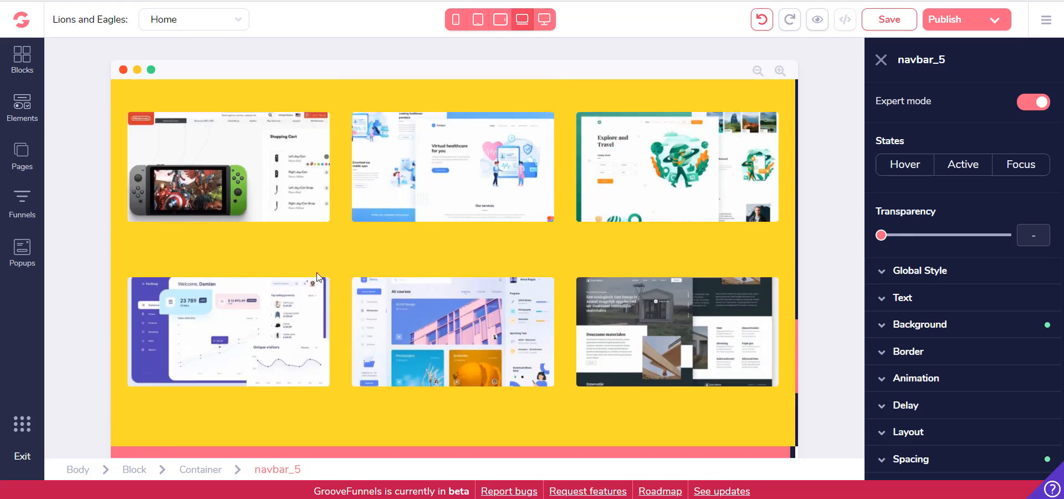
pyautogui.scroll(-4, 280, 278)
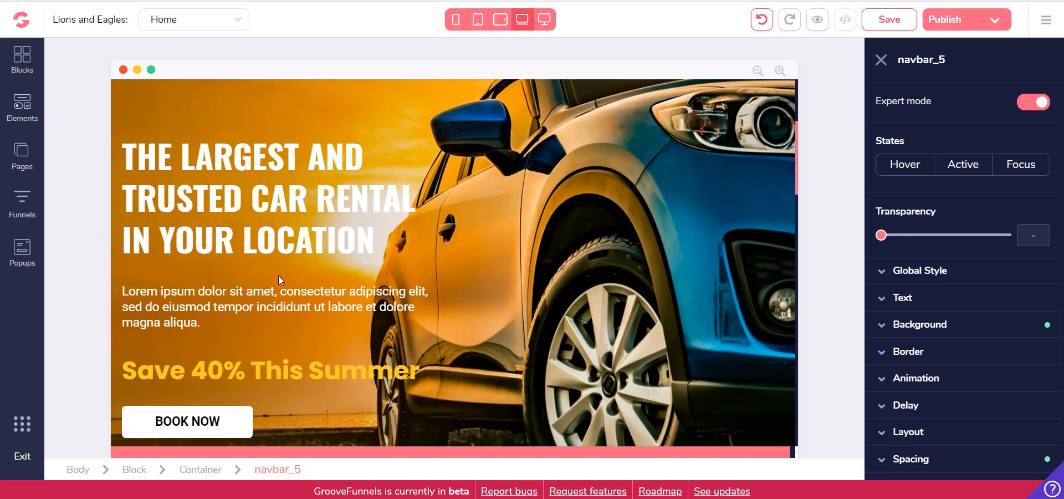
# Select the car rental heading's text and examine its text colour, font size and alignment options
pyautogui.click(305, 213)
pyautogui.doubleClick(305, 213)
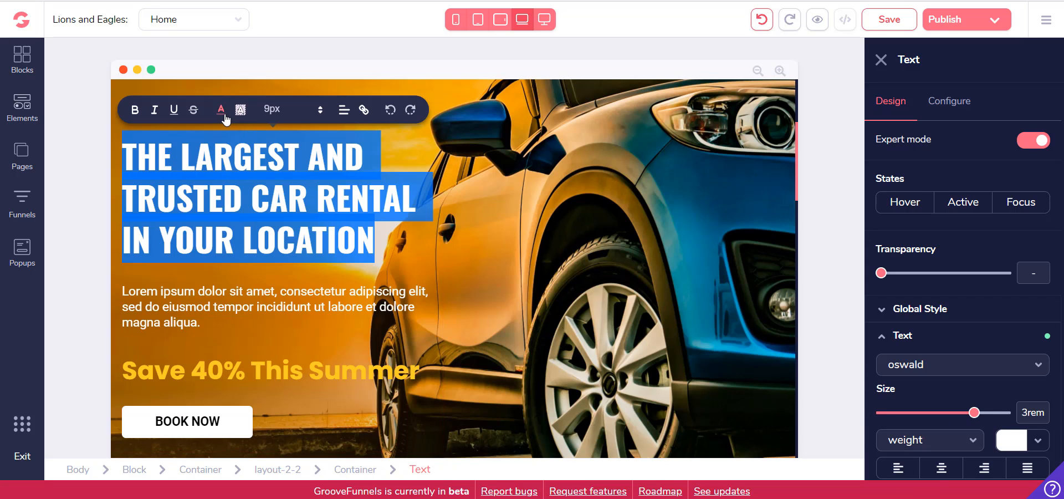
pyautogui.click(220, 109)
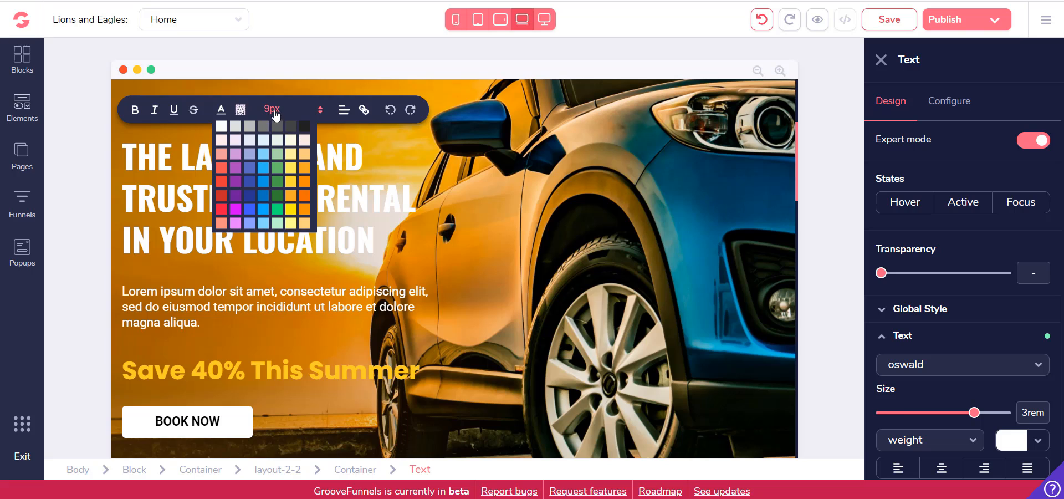
pyautogui.click(274, 109)
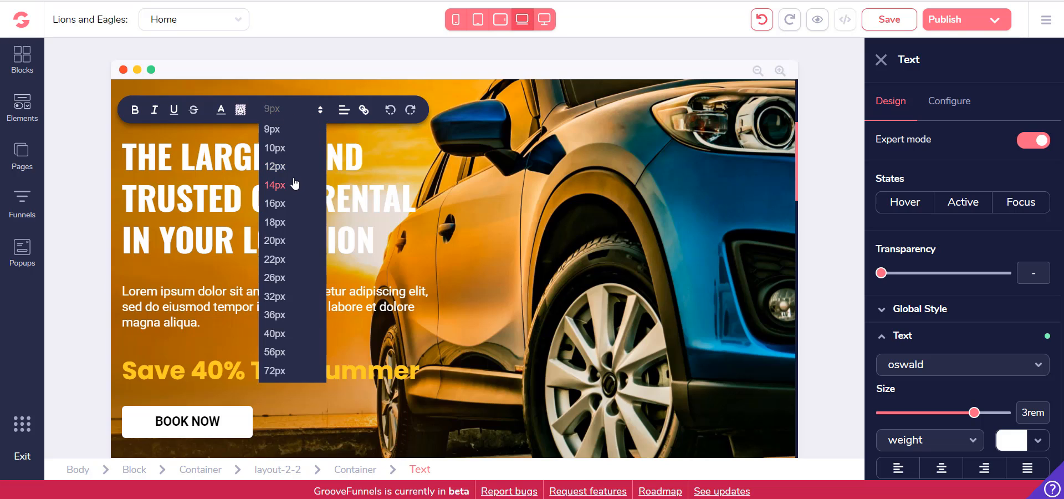
pyautogui.click(344, 111)
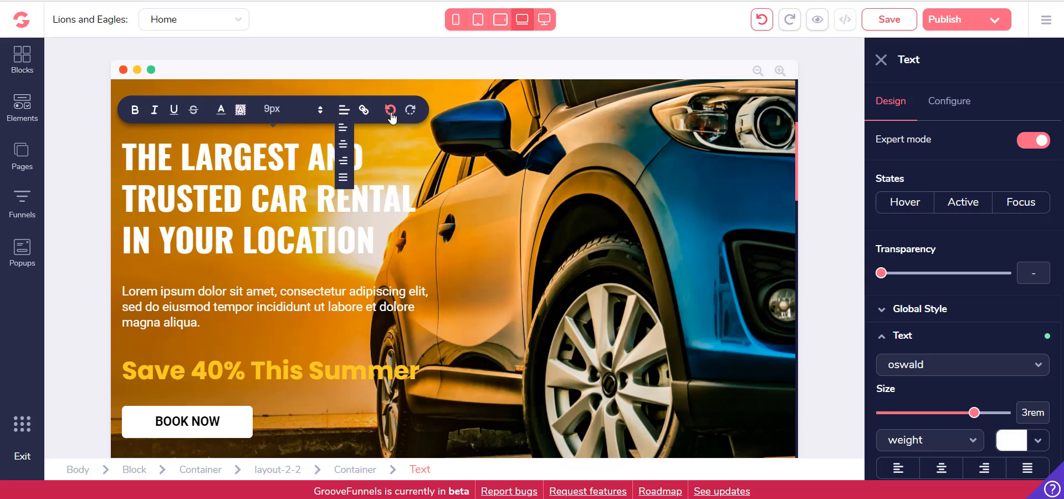
# Strike through the whole car rental heading and remove the strikethrough again
pyautogui.click(194, 110)
pyautogui.click(241, 169)
pyautogui.tripleClick(240, 169)
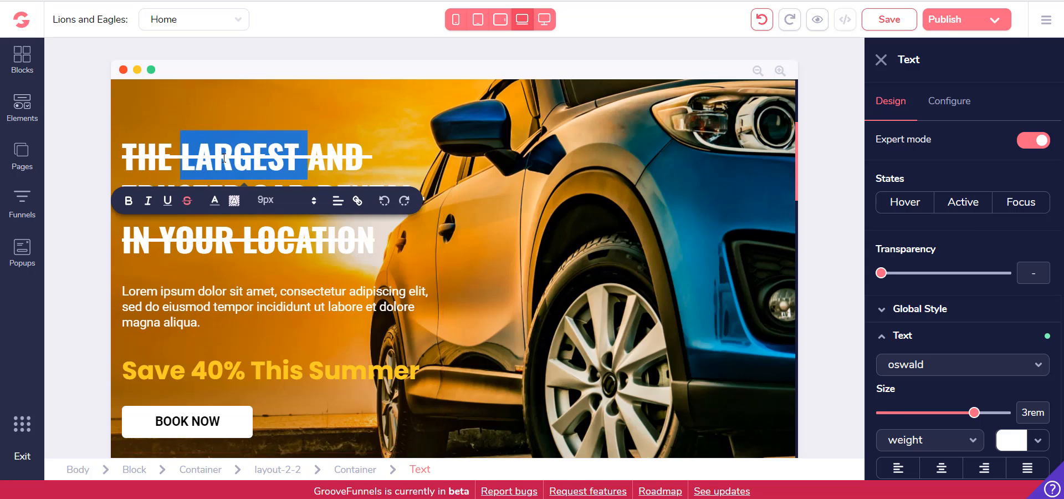
pyautogui.click(195, 116)
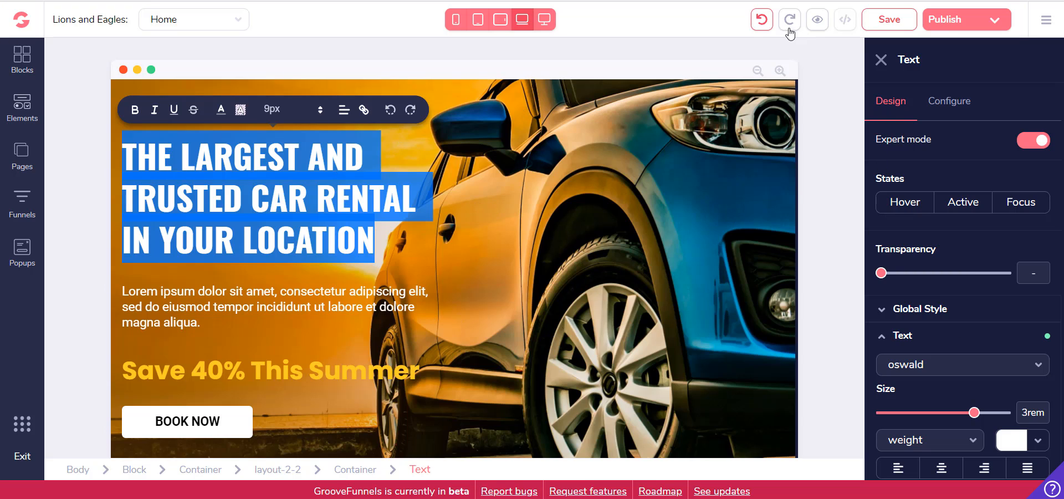
# Give the car rental heading a green #18CD5E background with the colour's transparency set to 50%
pyautogui.scroll(-5, 966, 188)
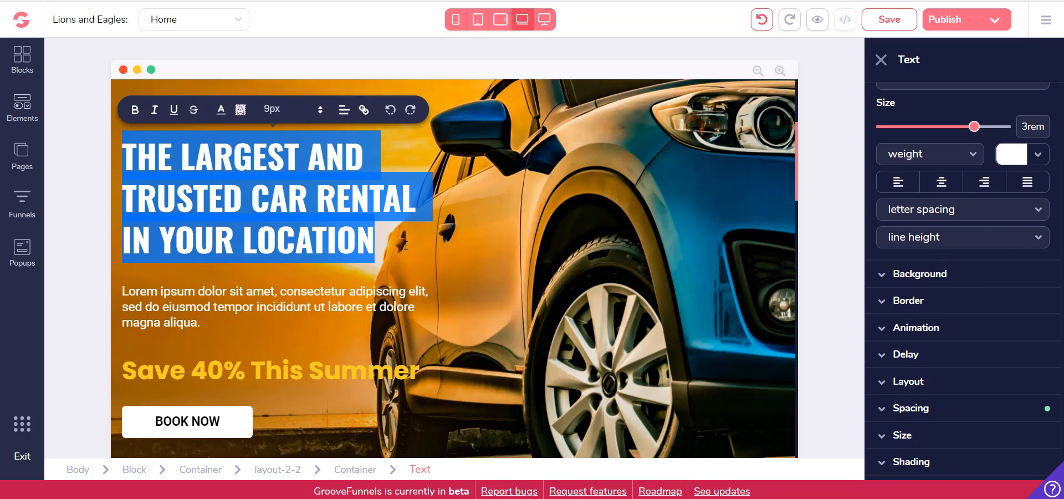
pyautogui.click(391, 246)
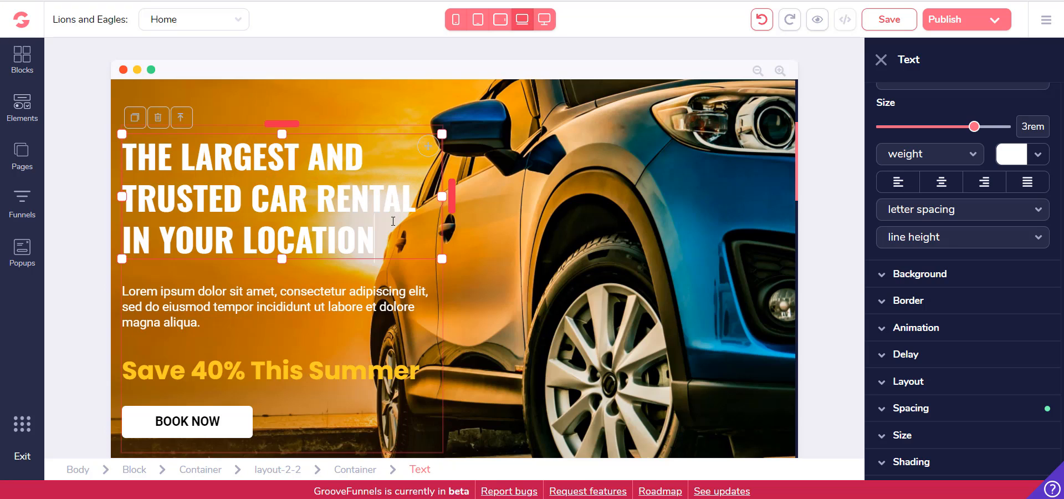
pyautogui.click(923, 275)
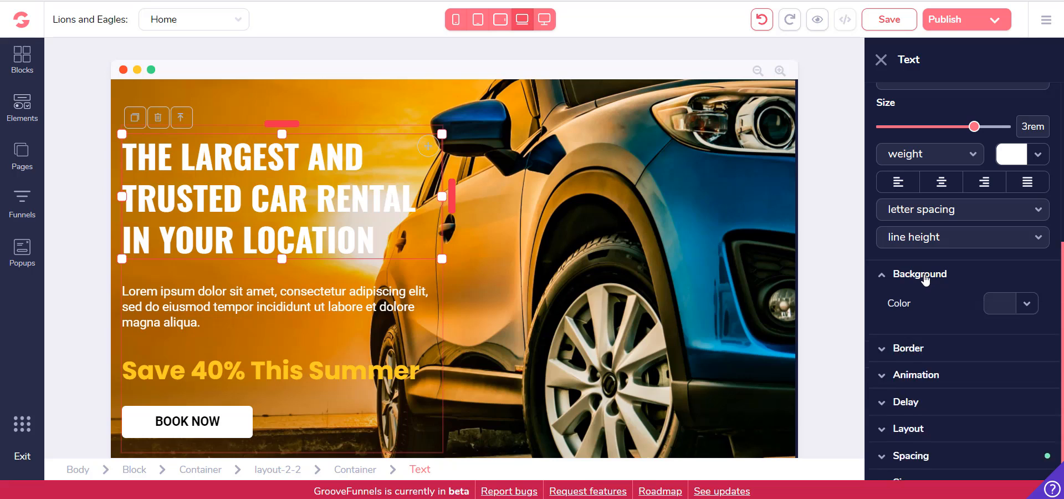
pyautogui.click(1023, 307)
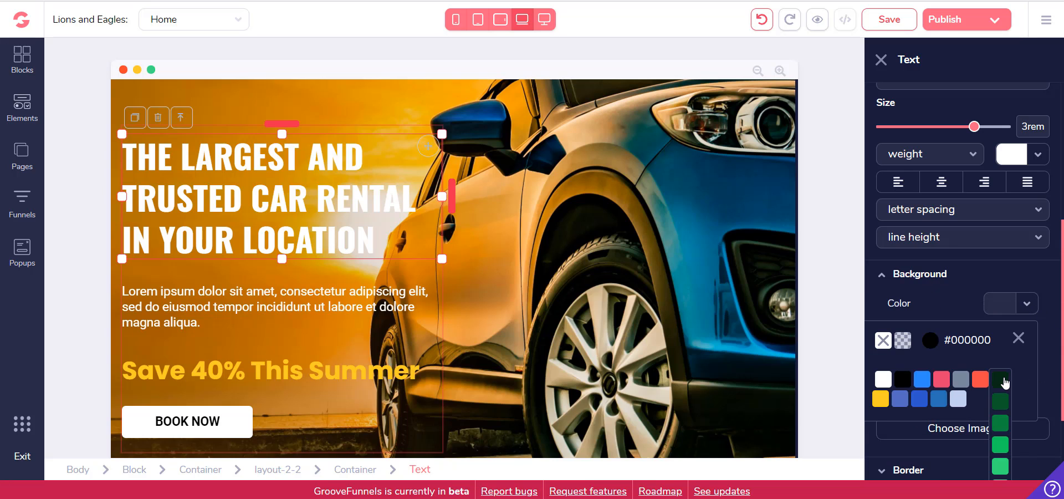
pyautogui.click(1000, 379)
pyautogui.click(1001, 444)
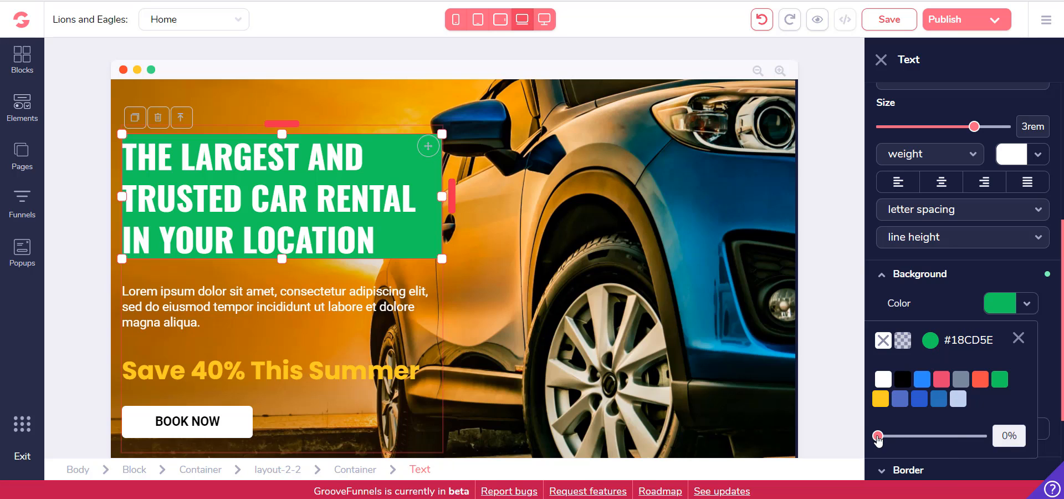
pyautogui.moveTo(878, 437); pyautogui.dragTo(929, 438)
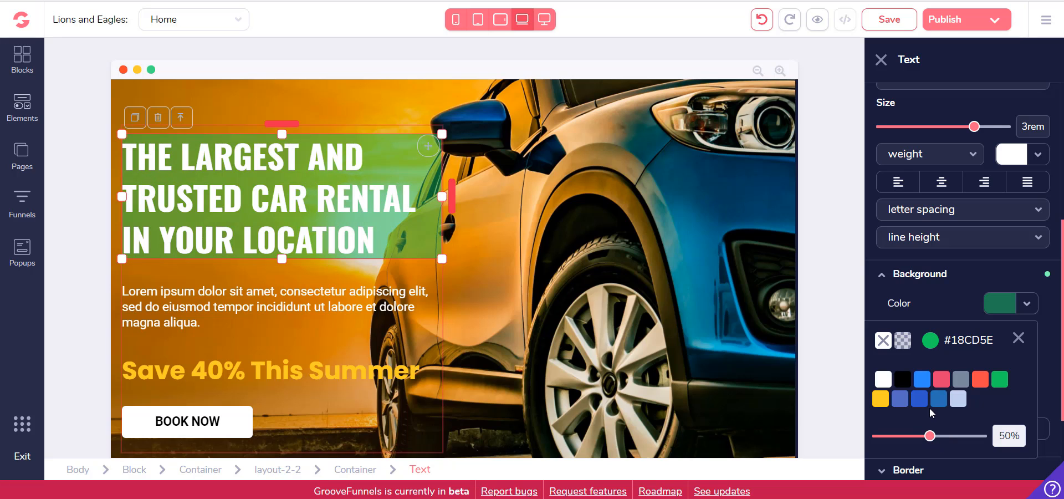
# Undo the latest transparency adjustments of the heading's green background
pyautogui.click(762, 22)
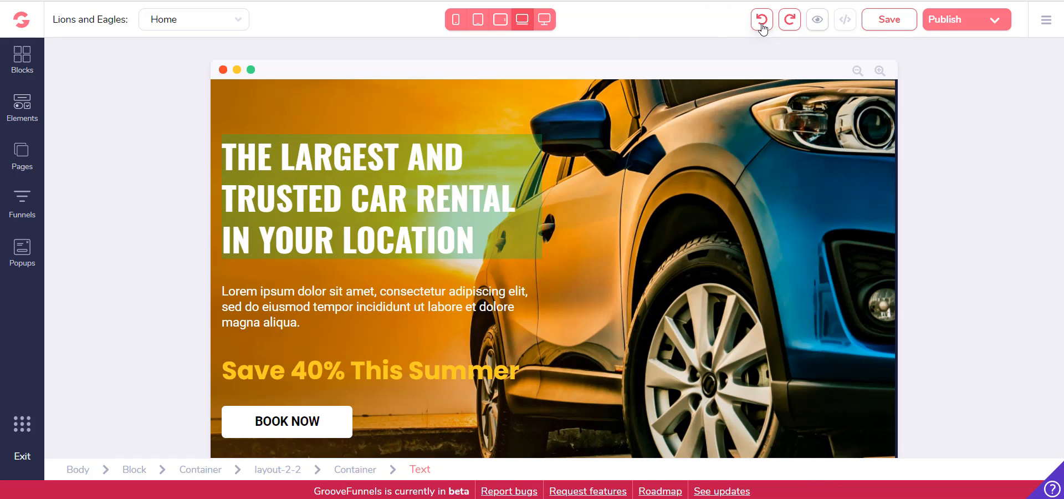
pyautogui.click(764, 28)
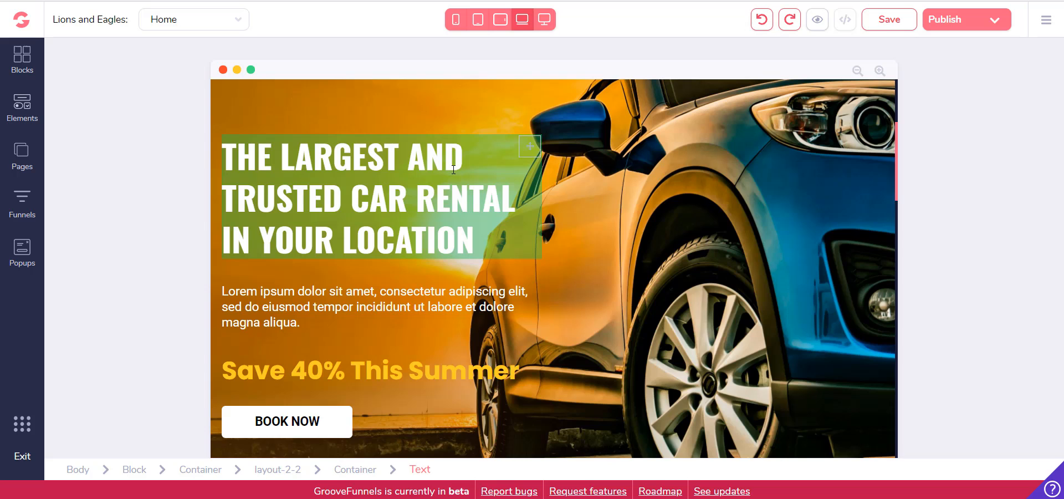
pyautogui.click(531, 150)
pyautogui.click(762, 25)
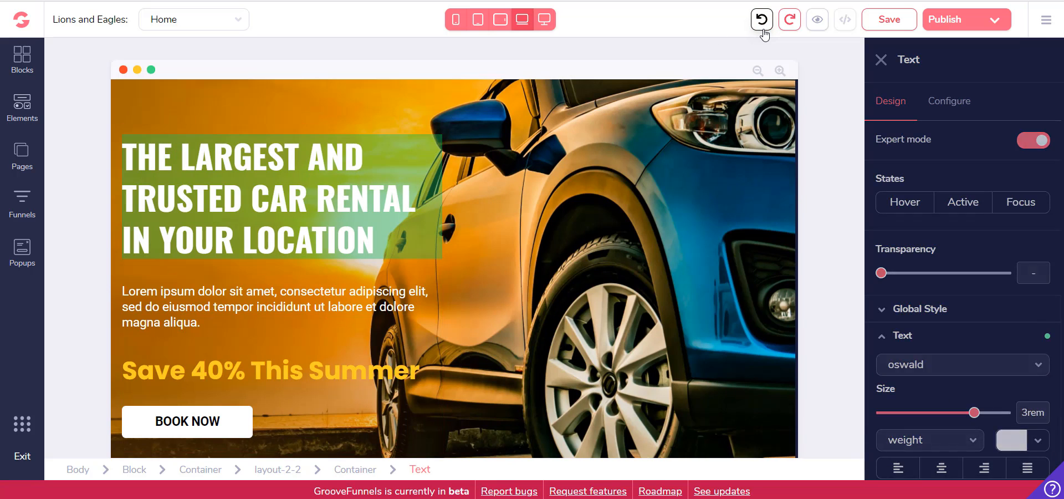
pyautogui.click(529, 148)
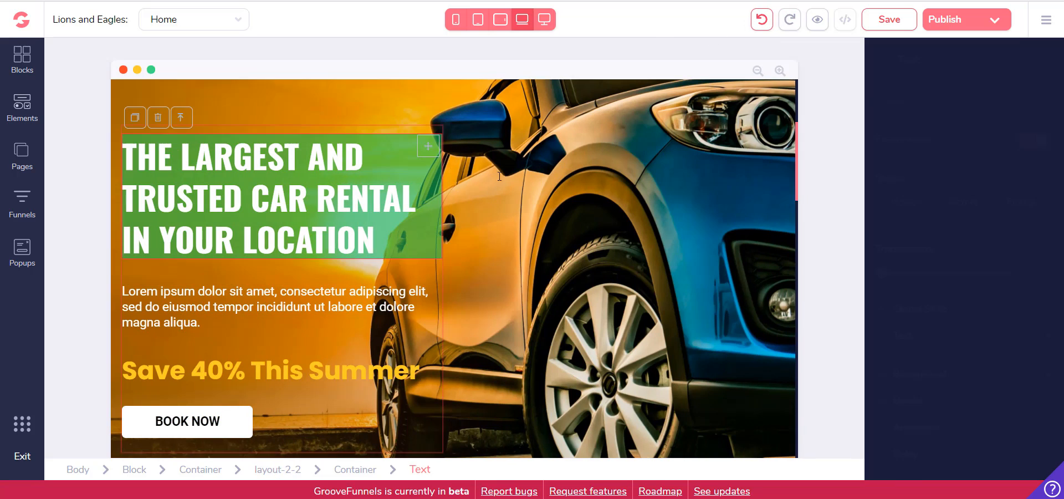
pyautogui.scroll(-3, 949, 306)
pyautogui.scroll(3, 965, 335)
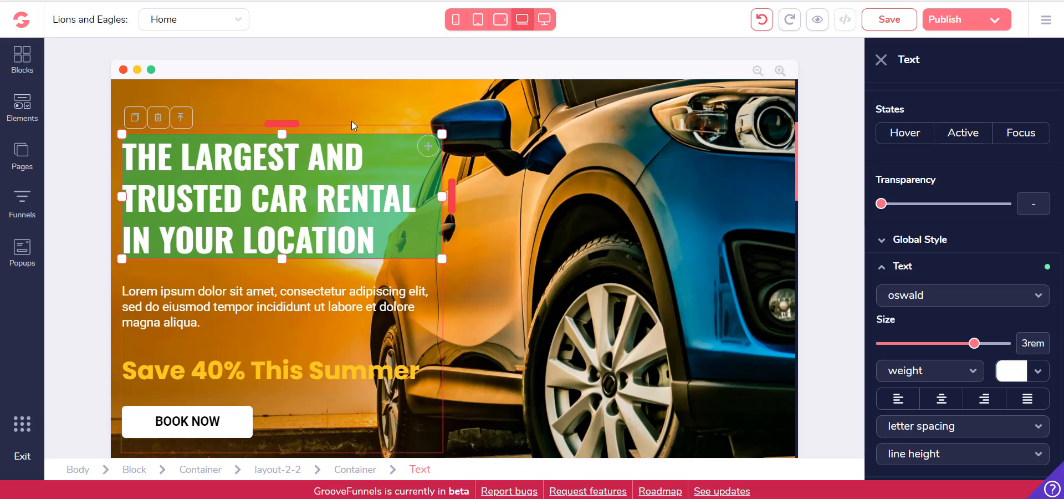
# Select the container that holds the car rental heading and set its background colour to red #FE4848
pyautogui.click(181, 117)
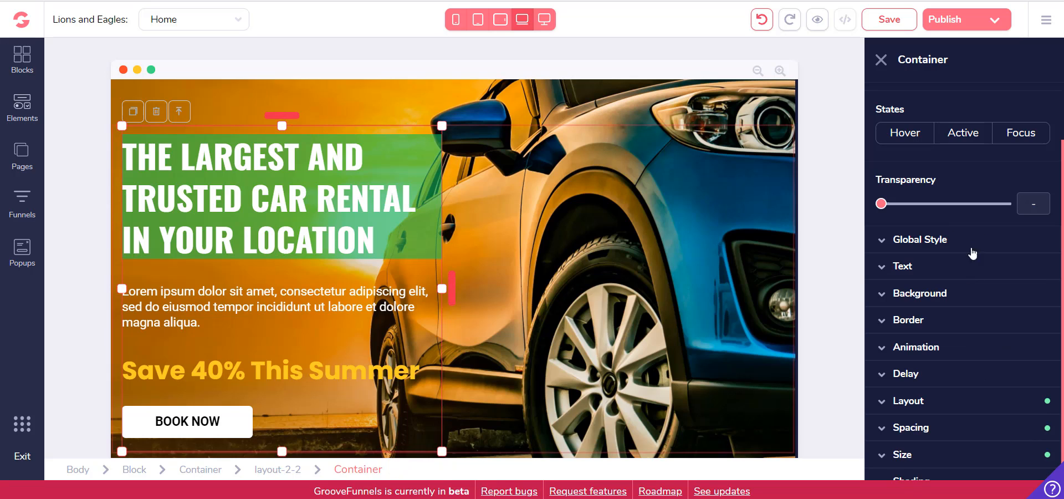
pyautogui.click(898, 297)
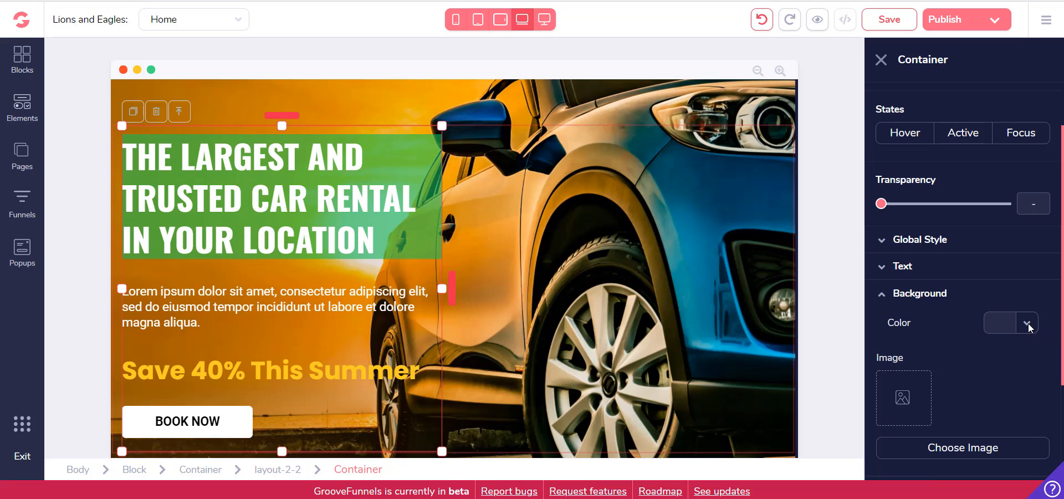
pyautogui.click(1027, 325)
pyautogui.moveTo(977, 406)
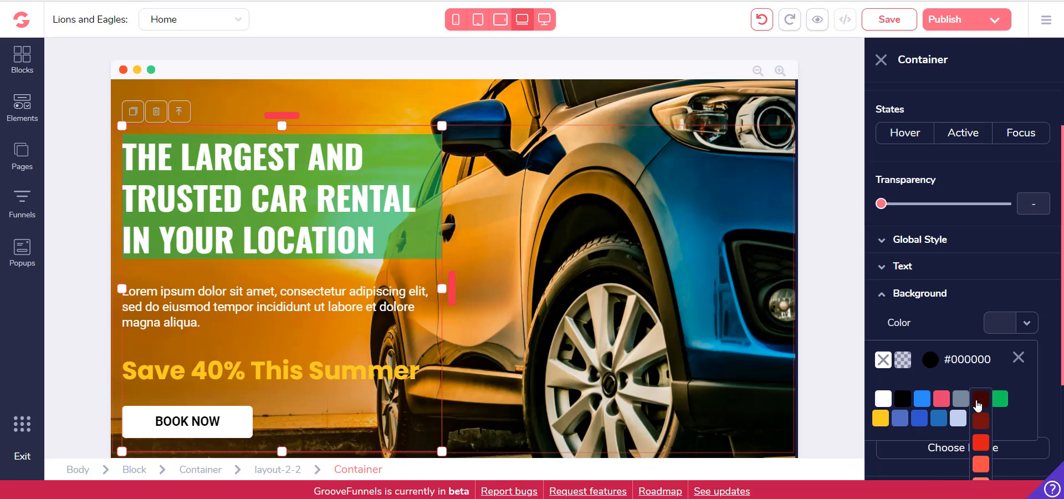
pyautogui.click(980, 469)
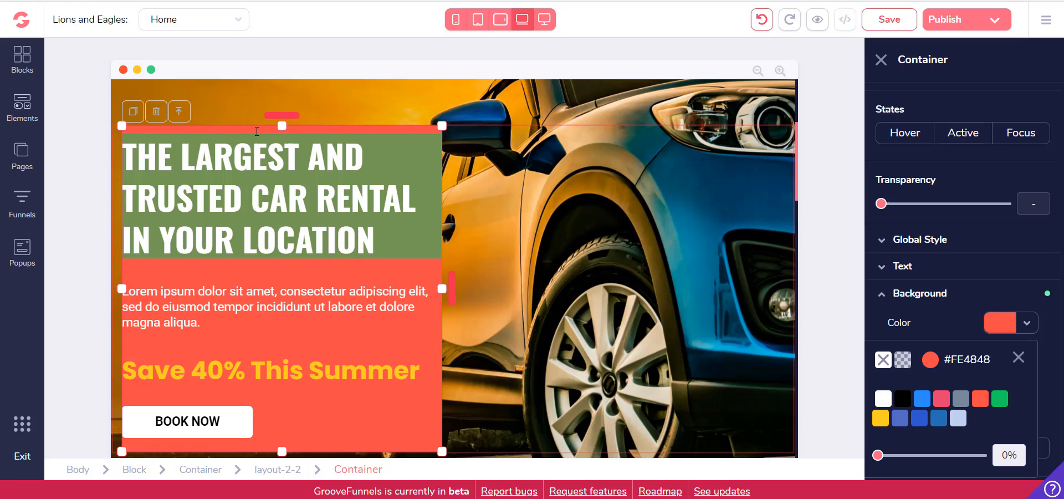
# Duplicate the red container within the car rental block and undo the duplication
pyautogui.click(133, 113)
pyautogui.scroll(-3, 440, 270)
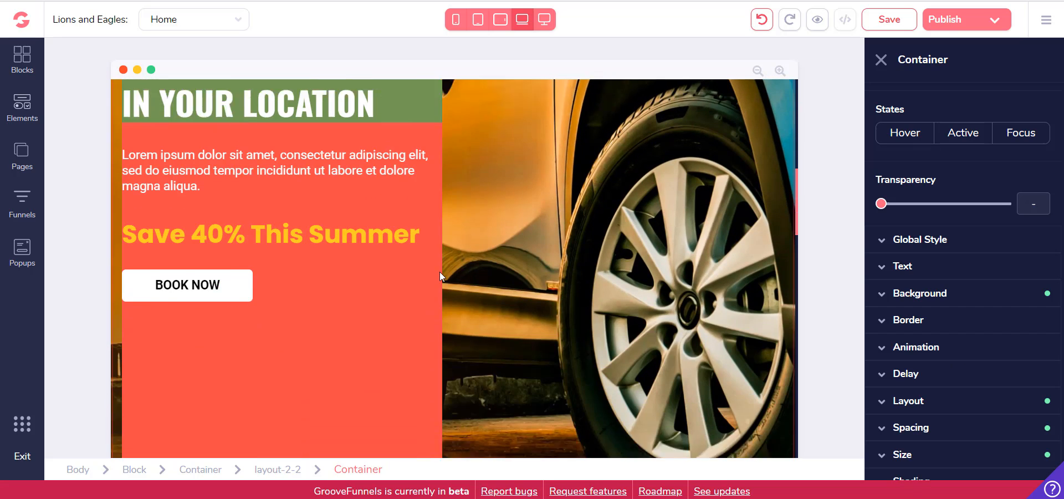
pyautogui.scroll(-4, 440, 271)
pyautogui.scroll(8, 349, 245)
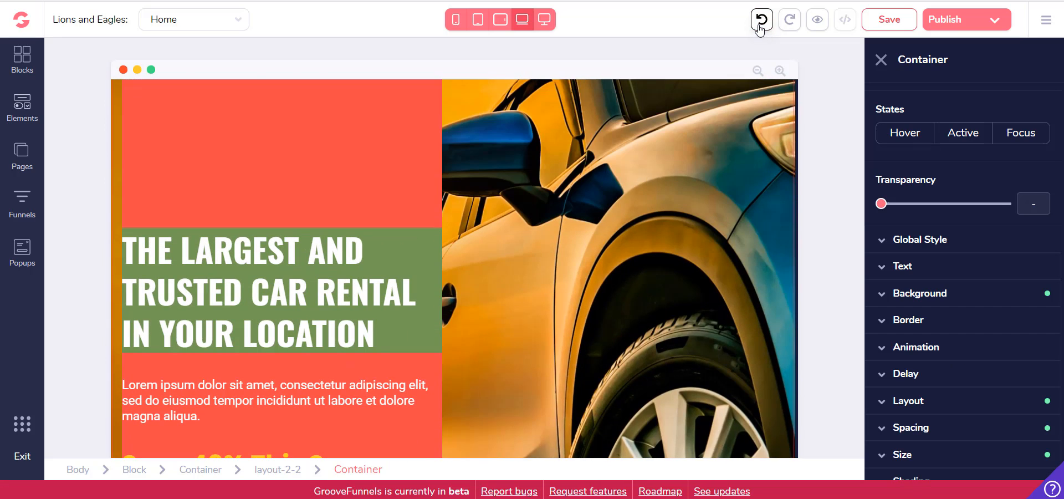
pyautogui.click(760, 22)
pyautogui.scroll(-5, 548, 266)
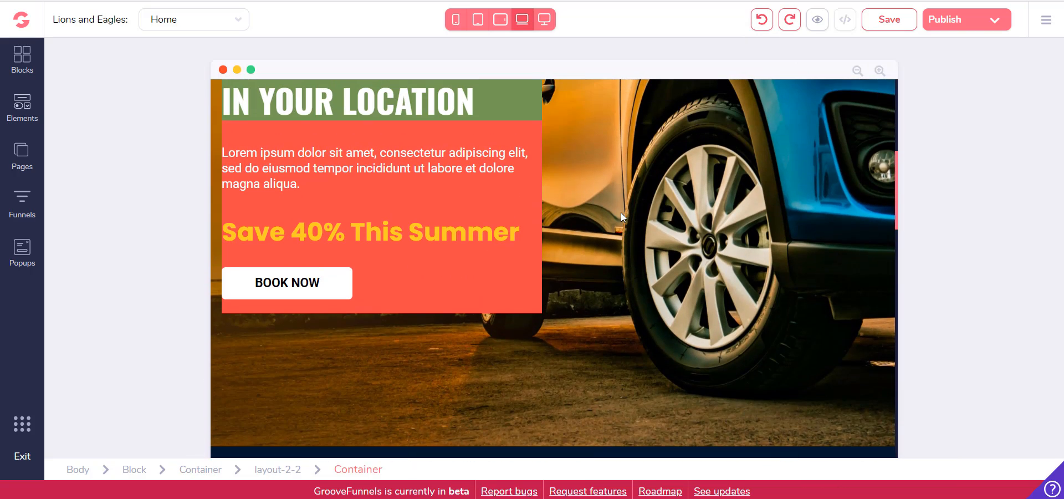
# Undo the container's red background and the heading's green background
pyautogui.click(621, 211)
pyautogui.scroll(3, 620, 214)
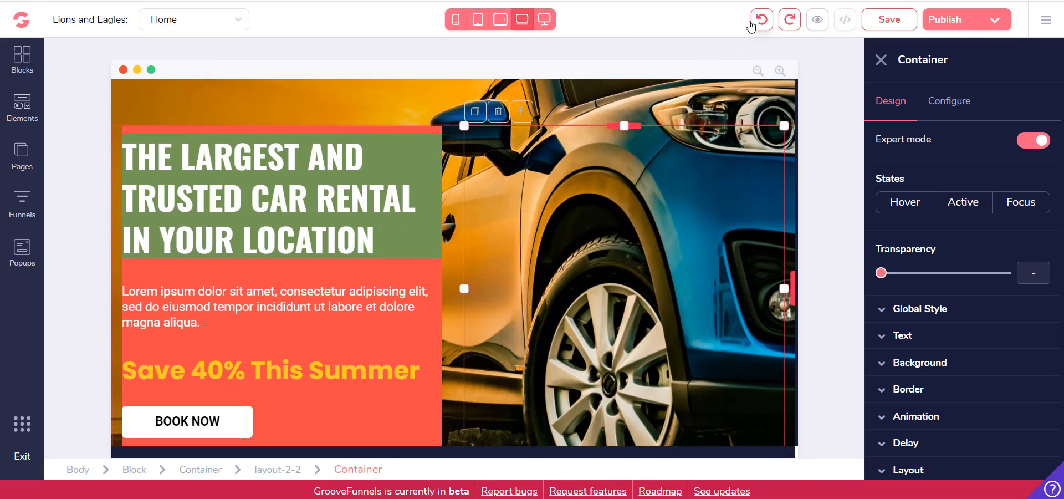
pyautogui.click(758, 22)
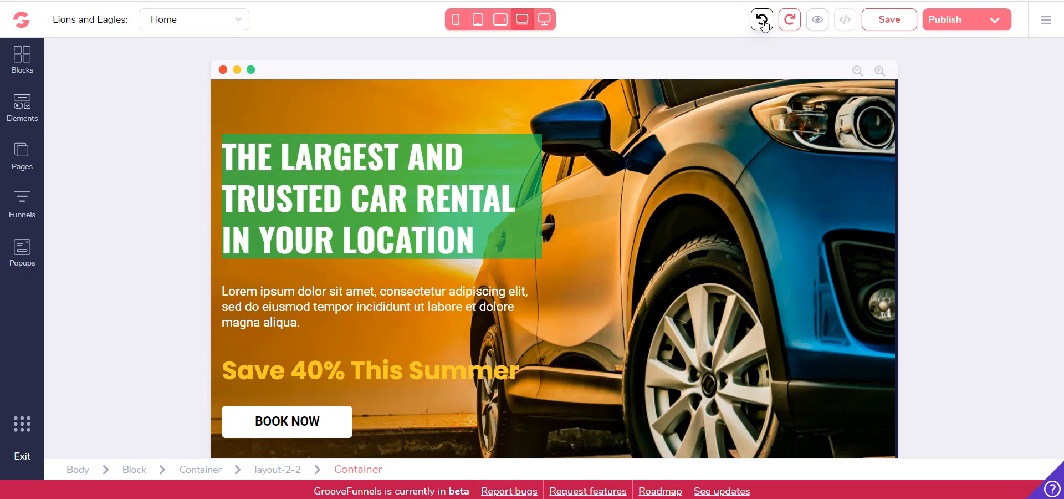
pyautogui.click(762, 21)
pyautogui.click(762, 21)
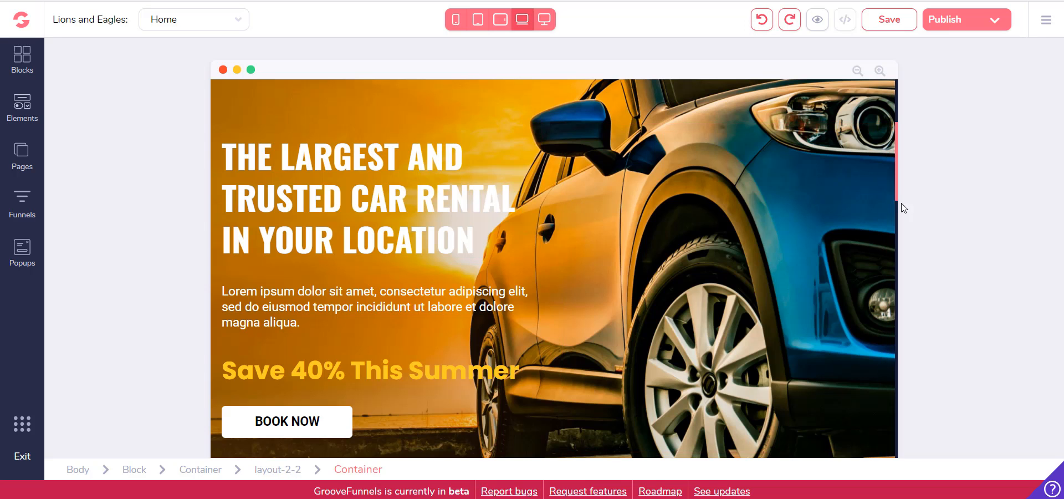
# Select all the text of the car rental heading and apply the bounce animation to it
pyautogui.scroll(3, 377, 89)
pyautogui.scroll(-2, 388, 244)
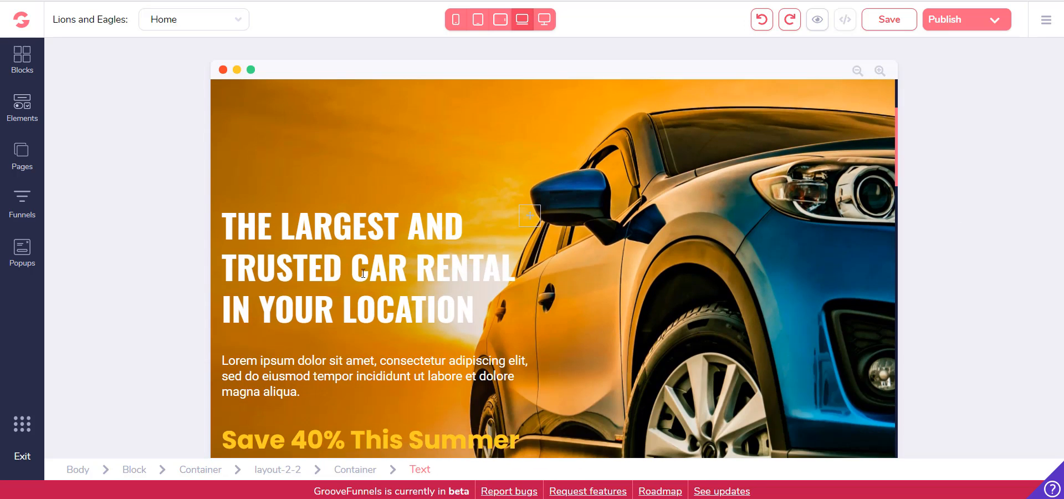
pyautogui.click(364, 274)
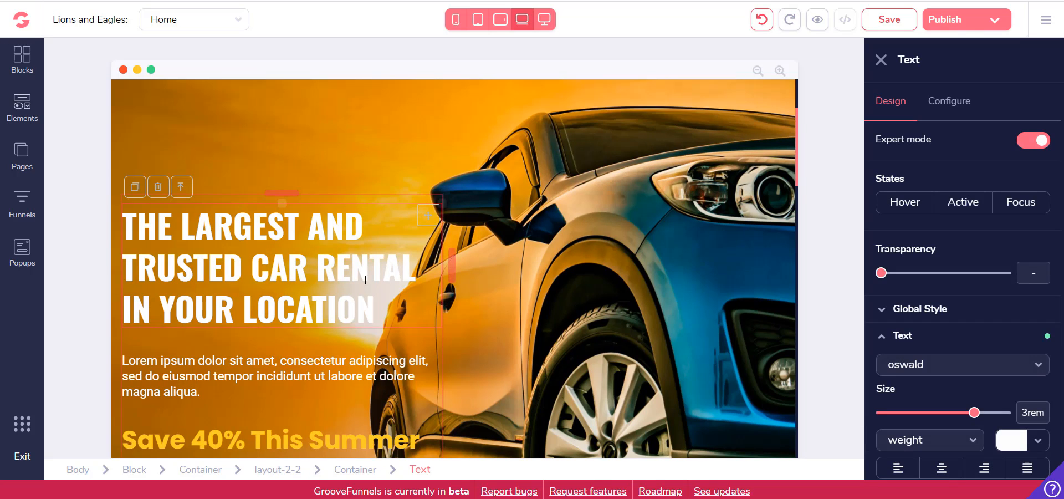
pyautogui.moveTo(387, 309); pyautogui.dragTo(133, 204)
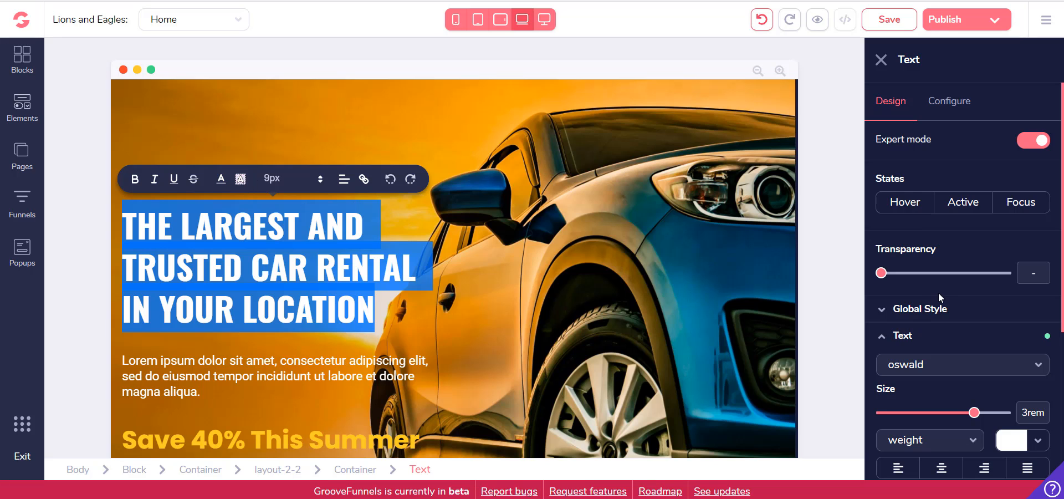
pyautogui.scroll(-5, 936, 316)
pyautogui.click(908, 299)
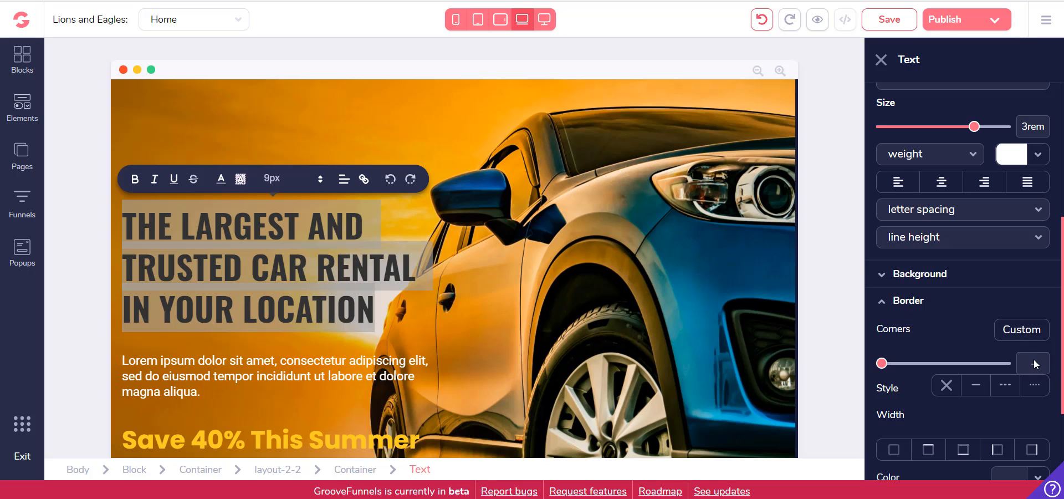
pyautogui.scroll(-2, 933, 356)
pyautogui.click(929, 383)
pyautogui.scroll(-2, 986, 380)
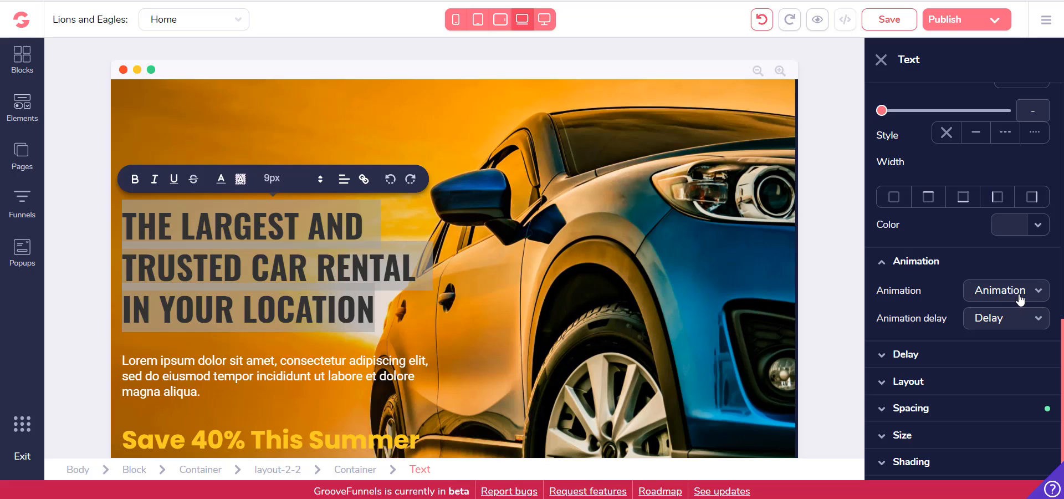
pyautogui.click(1018, 317)
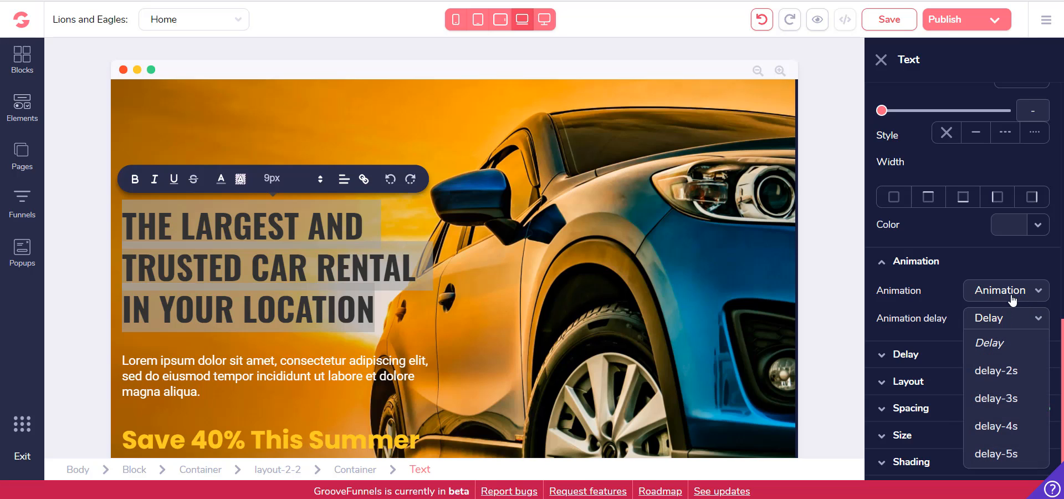
pyautogui.click(1012, 298)
pyautogui.click(971, 344)
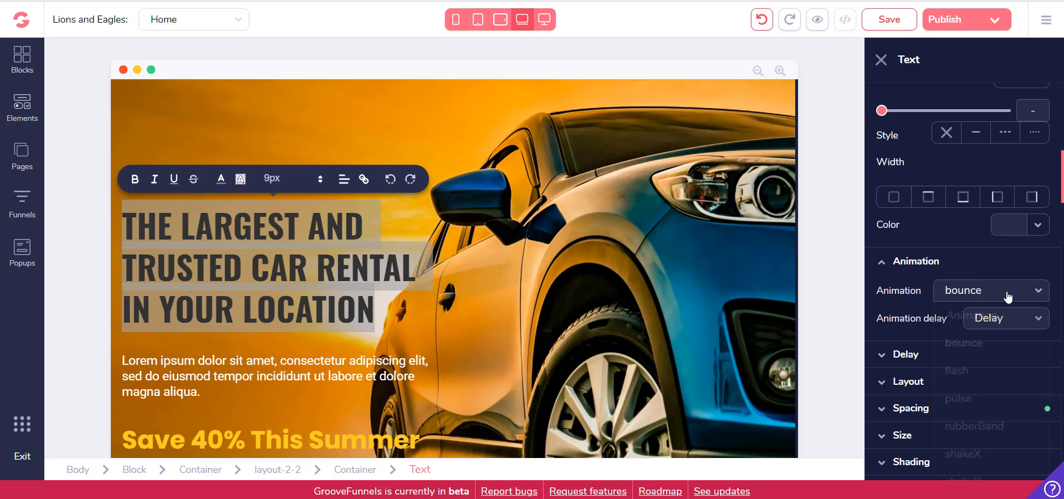
# Try the pulse and rubberBand animations on the car rental heading and settle on pulse
pyautogui.click(1006, 299)
pyautogui.click(991, 395)
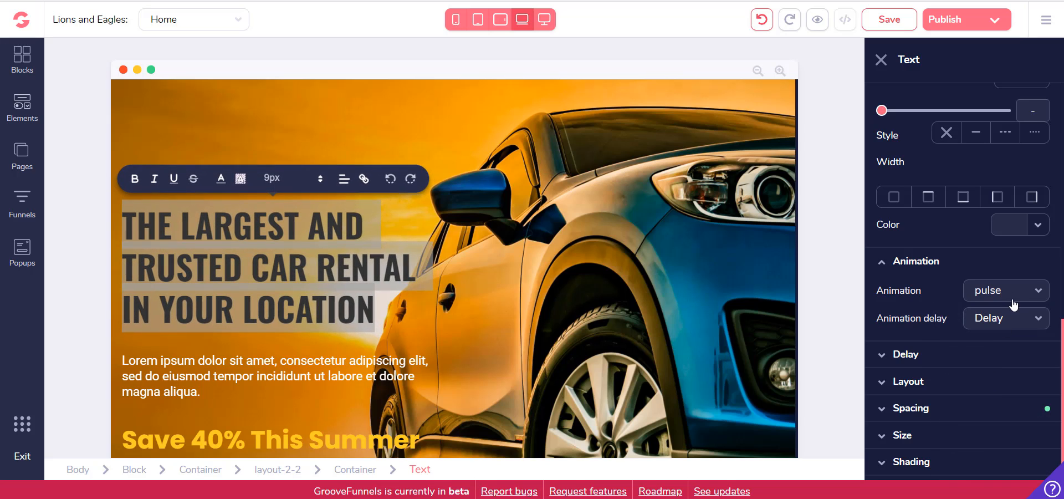
pyautogui.click(1014, 299)
pyautogui.click(992, 423)
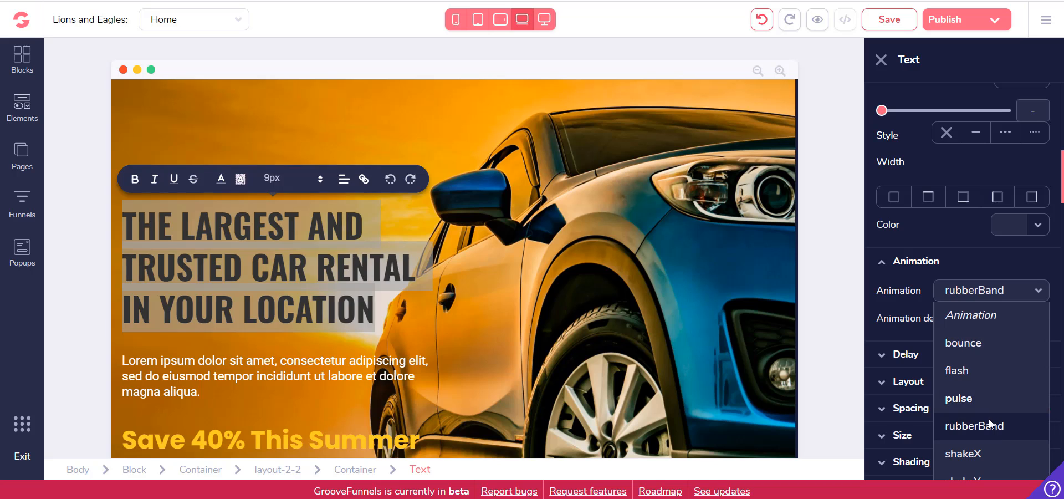
pyautogui.click(1006, 299)
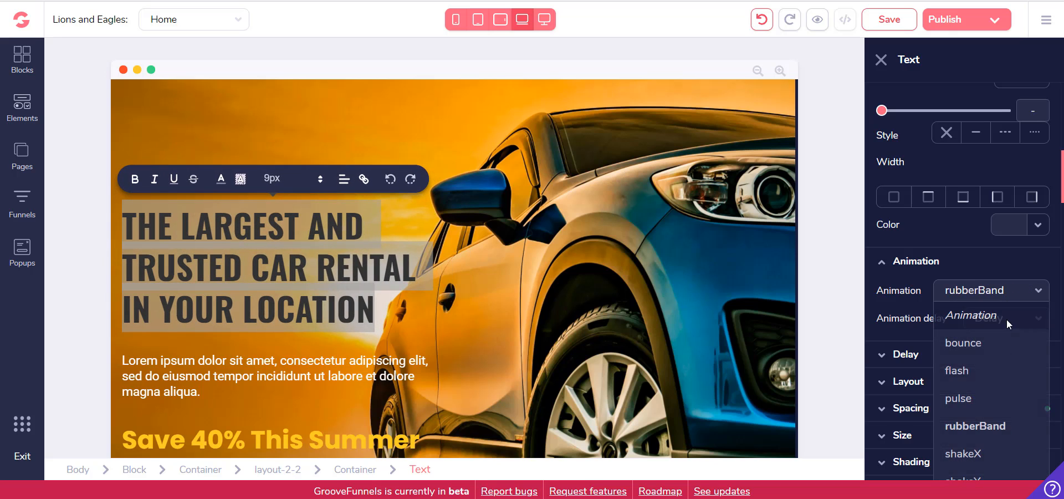
pyautogui.click(985, 397)
# Review the Home page blocks and check the gutter width configuration of the empty container beside the car rental heading
pyautogui.click(613, 238)
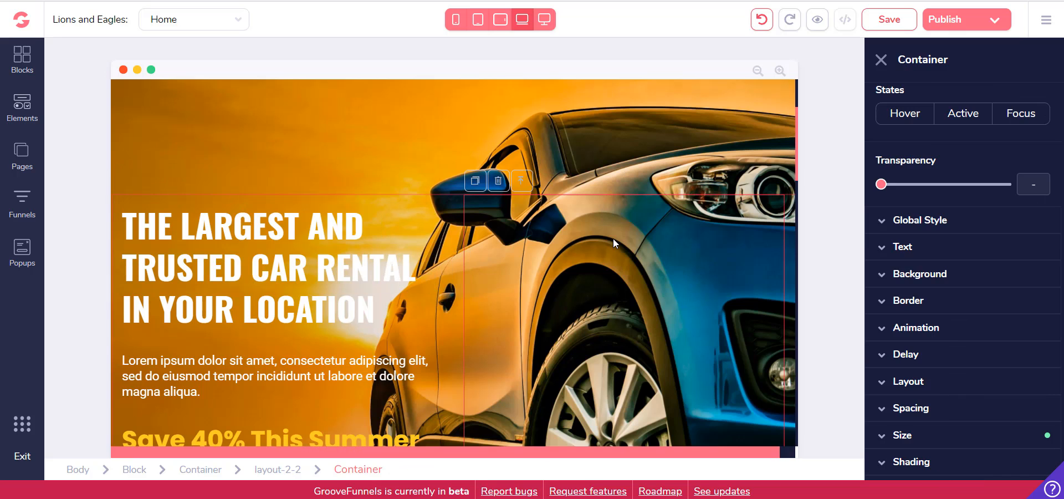
pyautogui.scroll(-5, 661, 242)
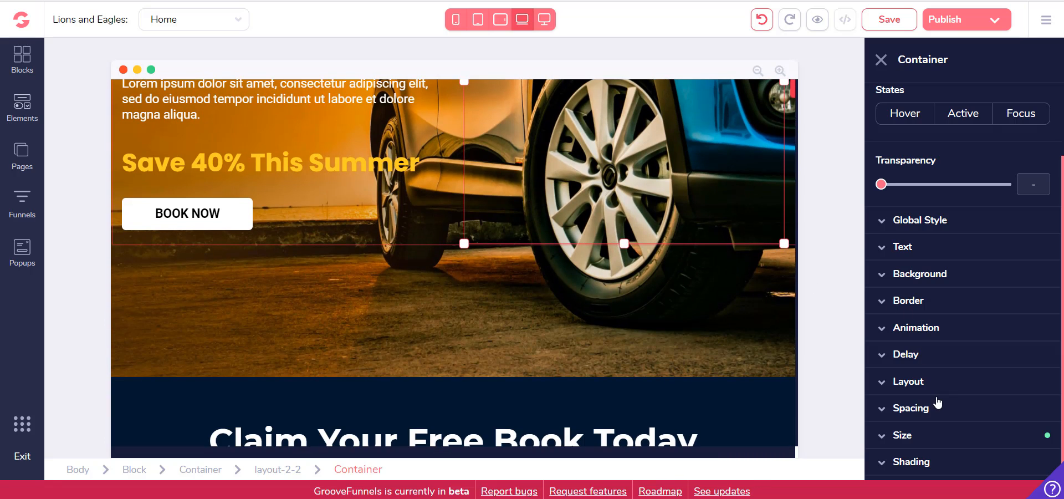
pyautogui.scroll(-15, 728, 105)
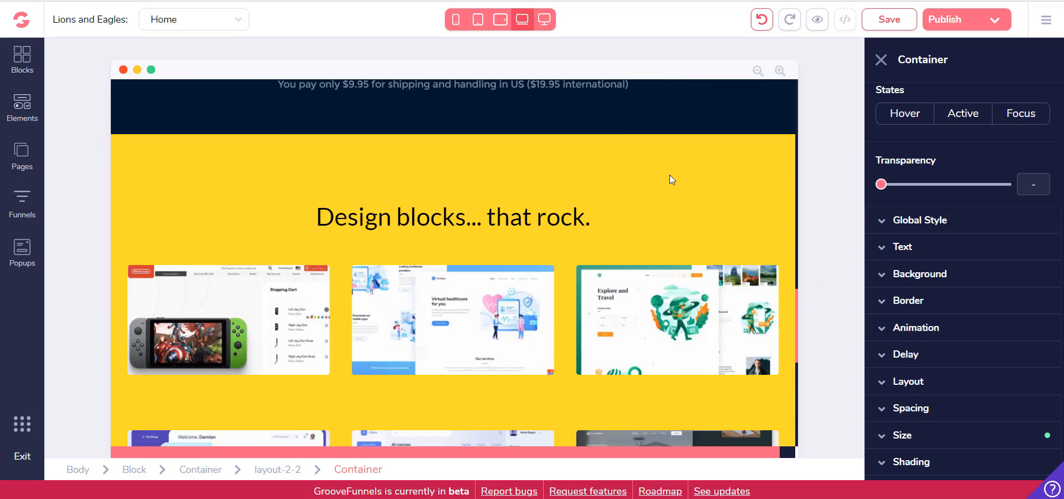
pyautogui.scroll(6, 624, 225)
pyautogui.scroll(6, 616, 225)
pyautogui.scroll(-5, 673, 222)
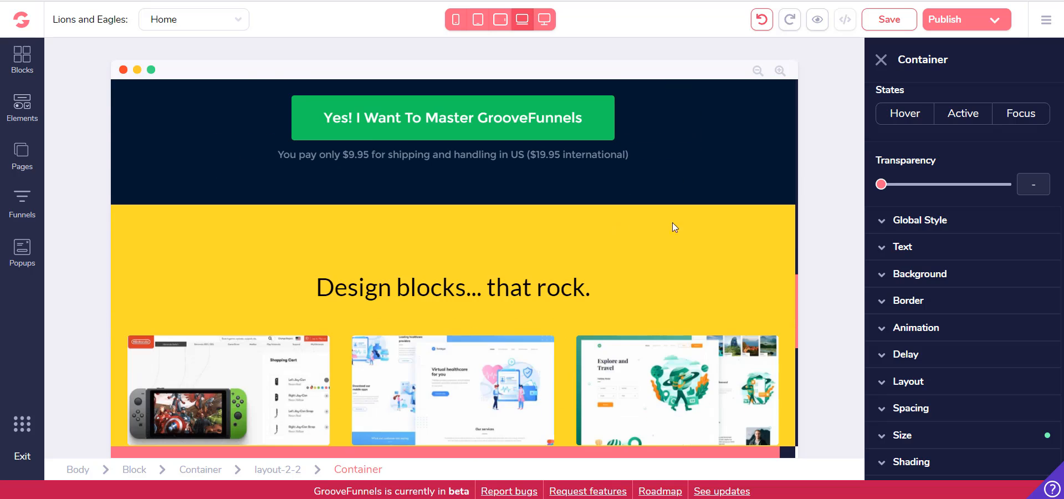
pyautogui.scroll(3, 979, 403)
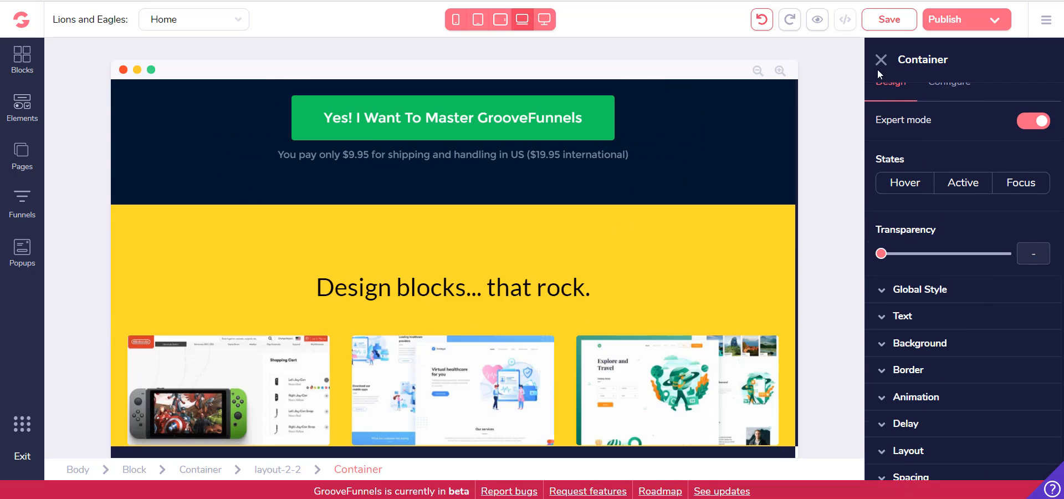
pyautogui.click(948, 114)
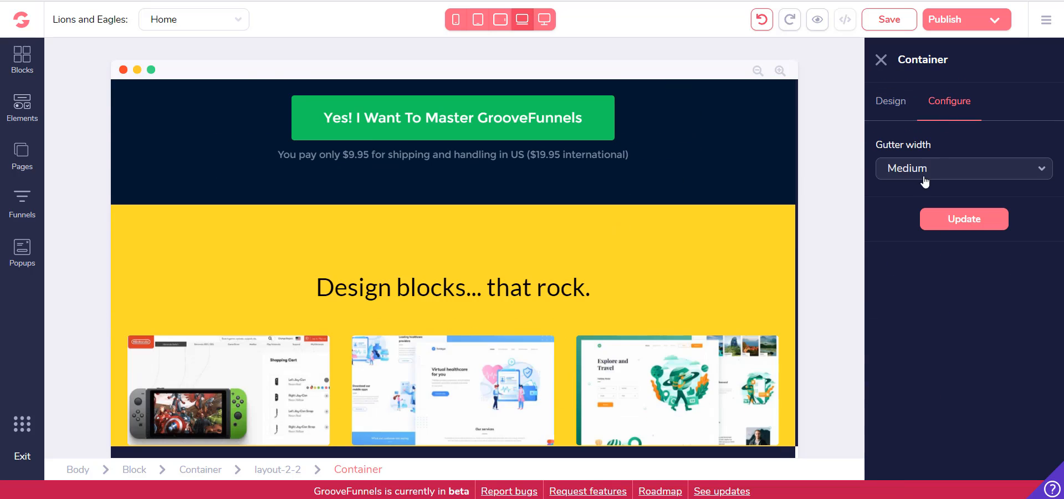
pyautogui.click(881, 60)
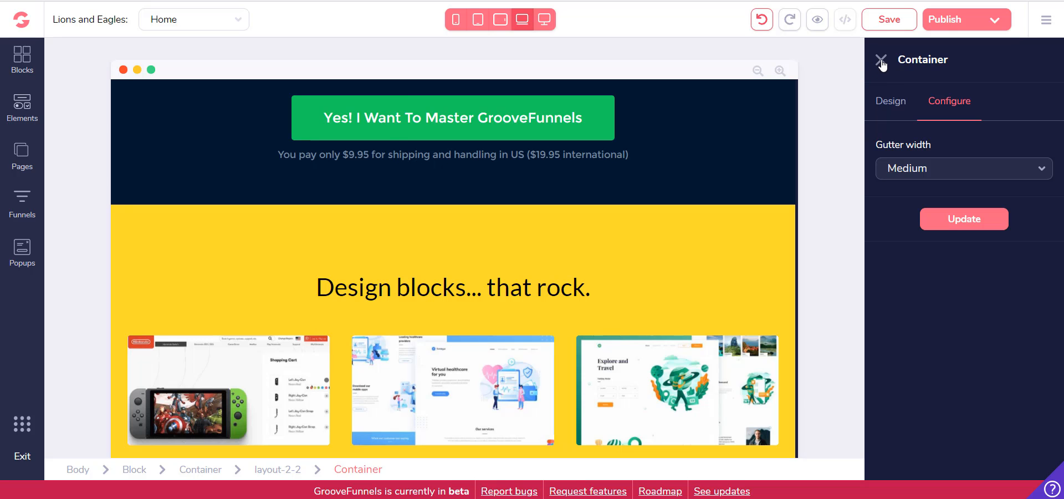
pyautogui.scroll(10, 433, 238)
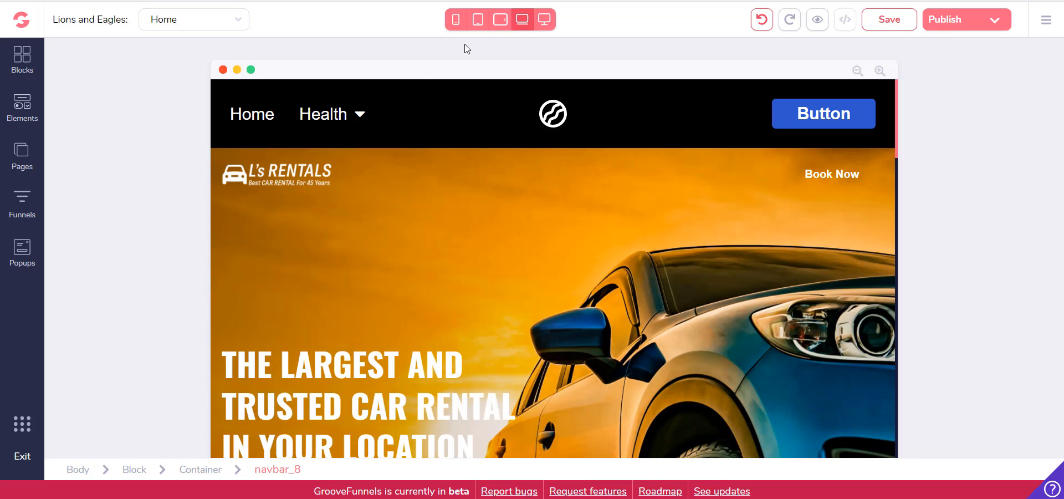
# Preview the Home page at mobile phone size and look through its blocks
pyautogui.click(455, 22)
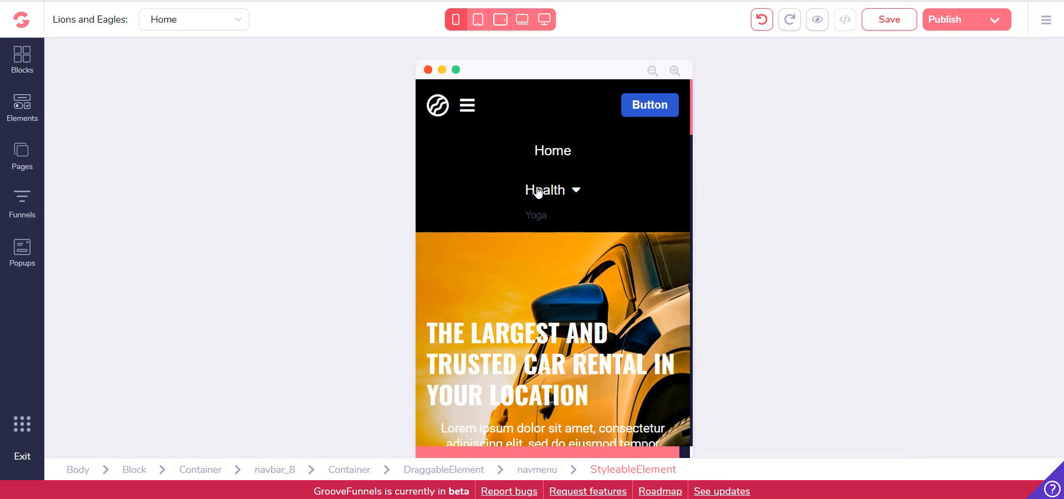
pyautogui.scroll(-5, 537, 194)
pyautogui.scroll(5, 551, 213)
pyautogui.scroll(-4, 551, 216)
pyautogui.scroll(-10, 551, 214)
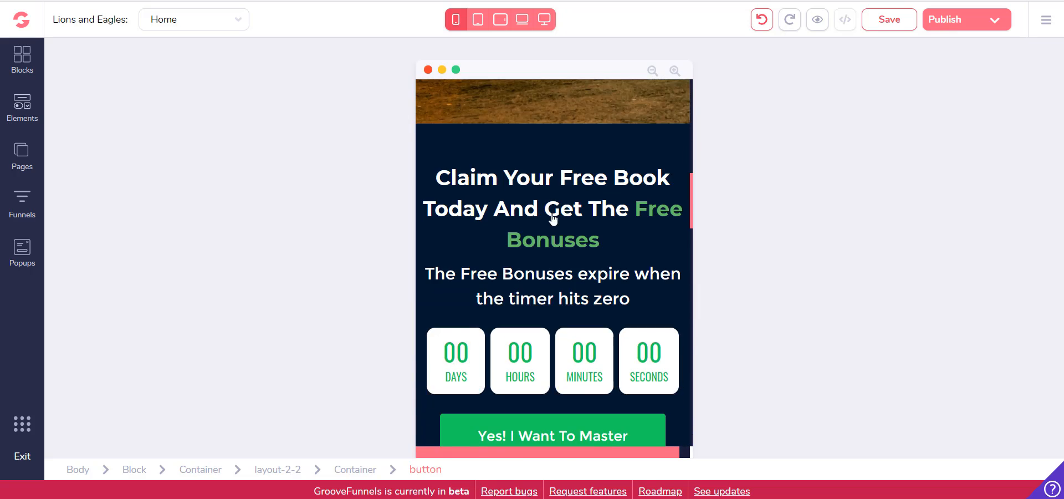
# Preview the Home page in both tablet sizes, laptop and large desktop sizes, and return to the laptop view
pyautogui.click(477, 19)
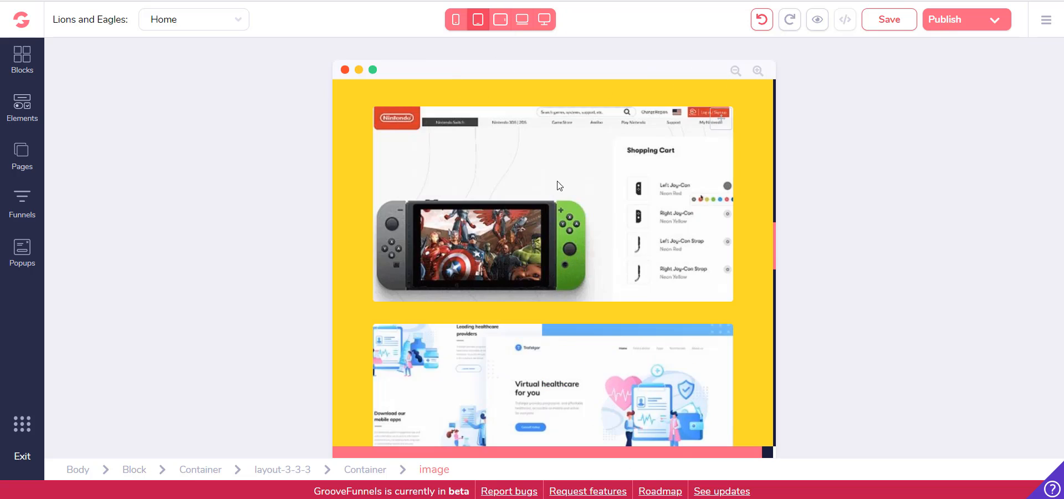
pyautogui.scroll(-10, 550, 192)
pyautogui.scroll(6, 550, 192)
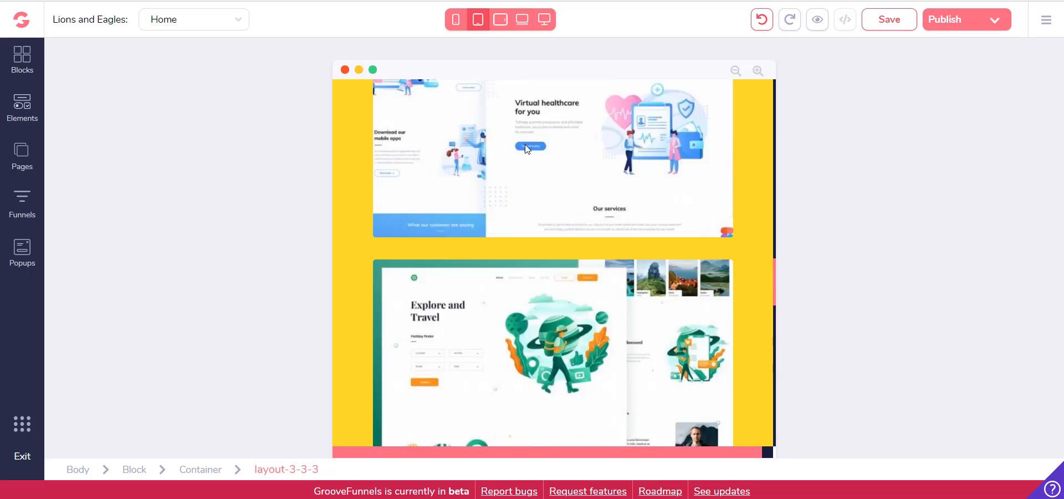
pyautogui.click(500, 20)
pyautogui.click(521, 21)
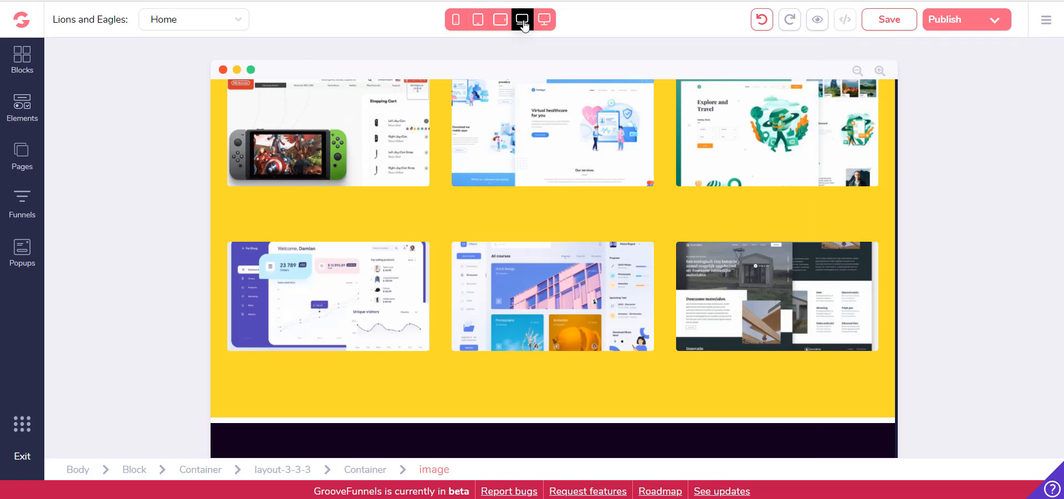
pyautogui.click(544, 21)
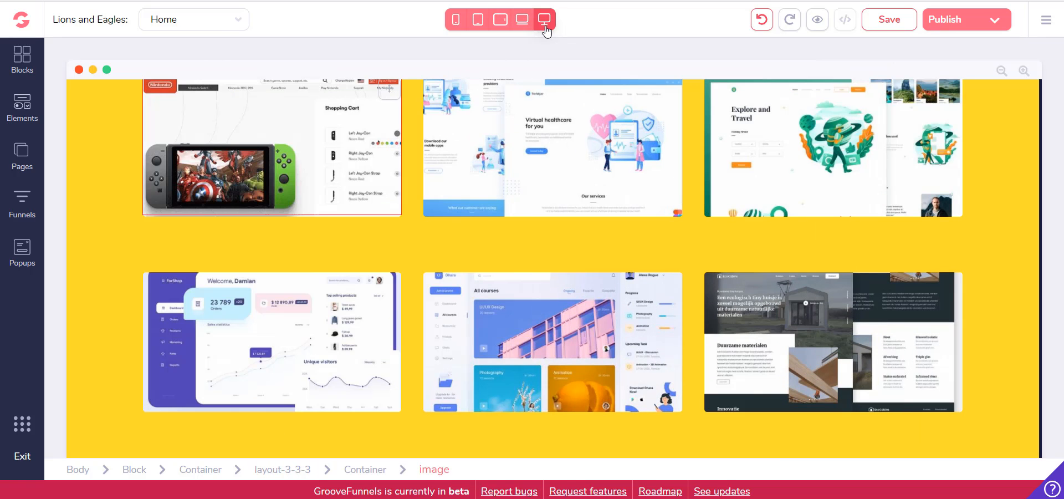
pyautogui.click(521, 20)
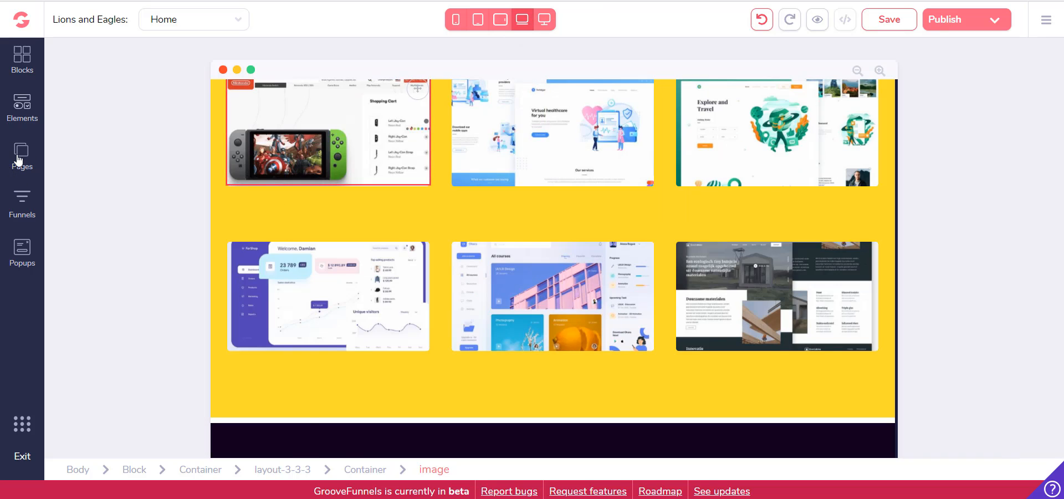
# View the site's lists of pages, funnels and popups
pyautogui.click(21, 150)
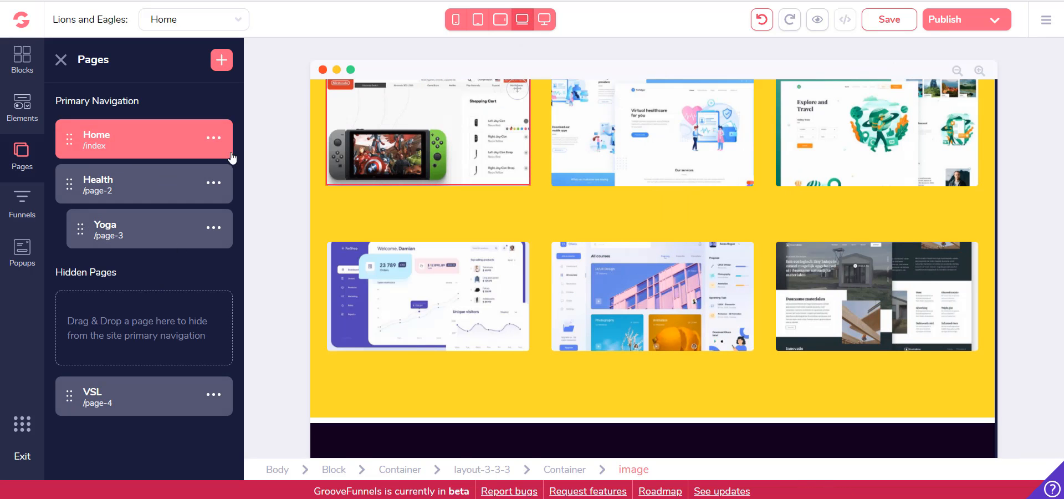
pyautogui.click(22, 205)
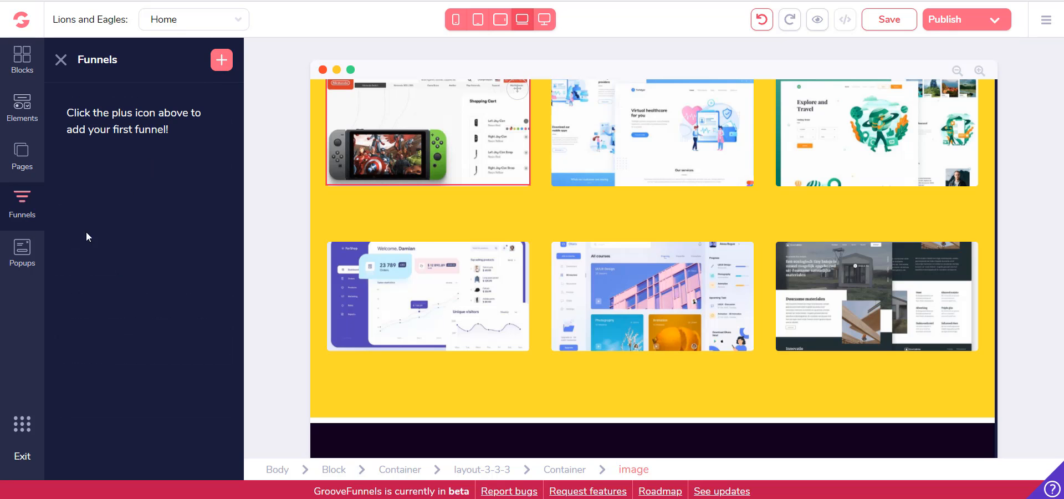
pyautogui.click(28, 254)
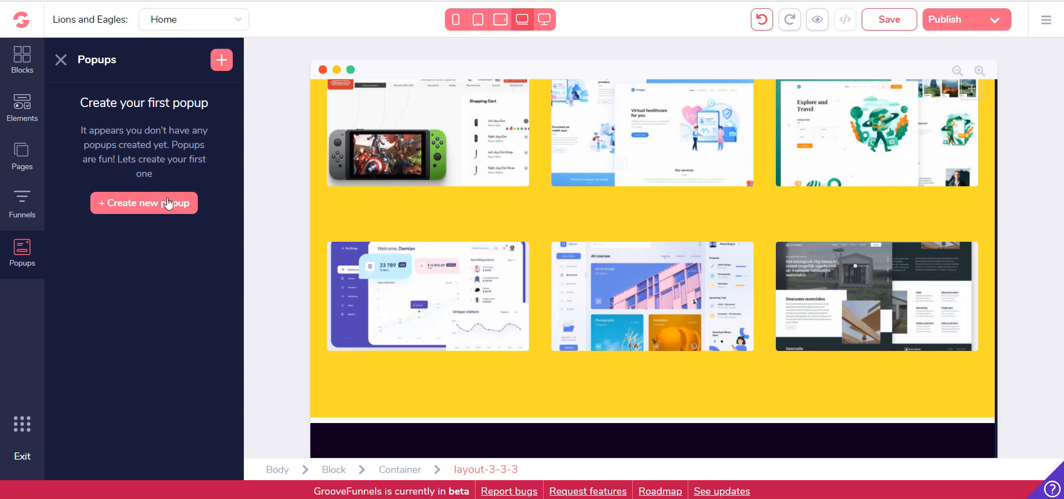
# Create a new popup from the template with a headline, countdown timer and button
pyautogui.click(148, 204)
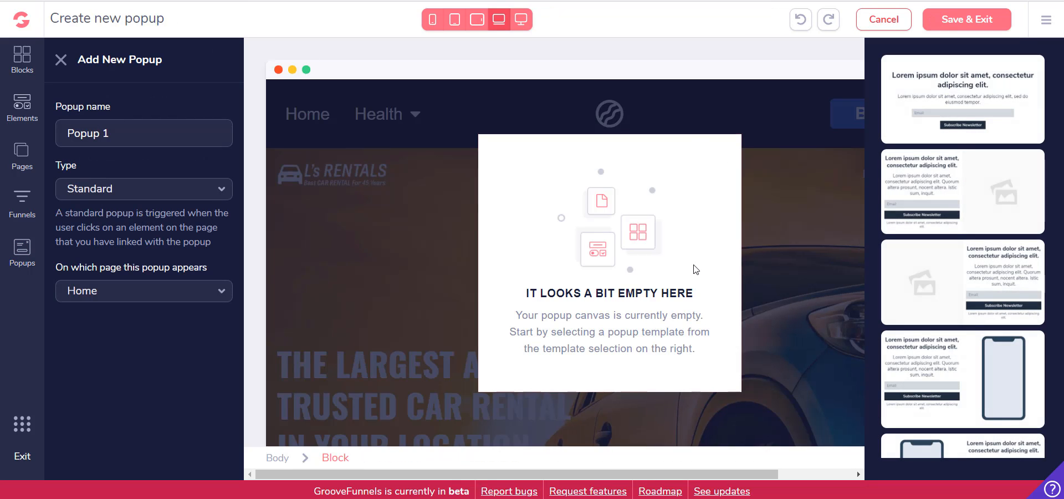
pyautogui.scroll(-8, 1002, 228)
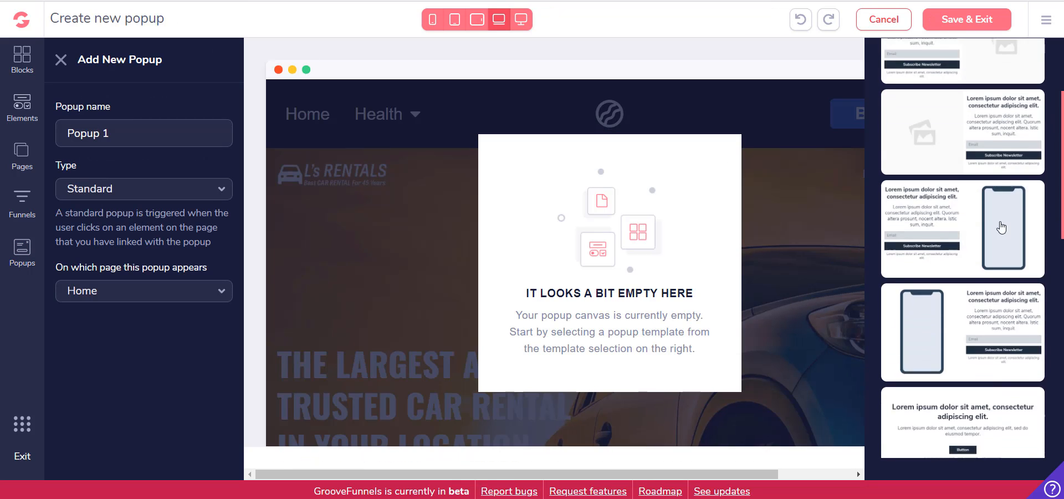
pyautogui.scroll(-1, 1002, 226)
pyautogui.click(982, 222)
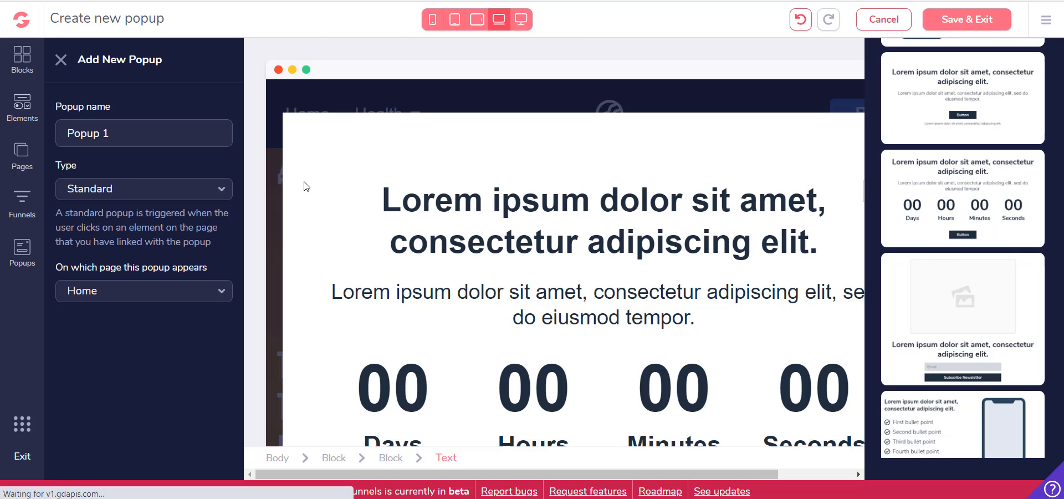
# Name the popup "Exit Popup" and set its type to Exit
pyautogui.click(160, 137)
pyautogui.hotkey('ctrl', 'a')
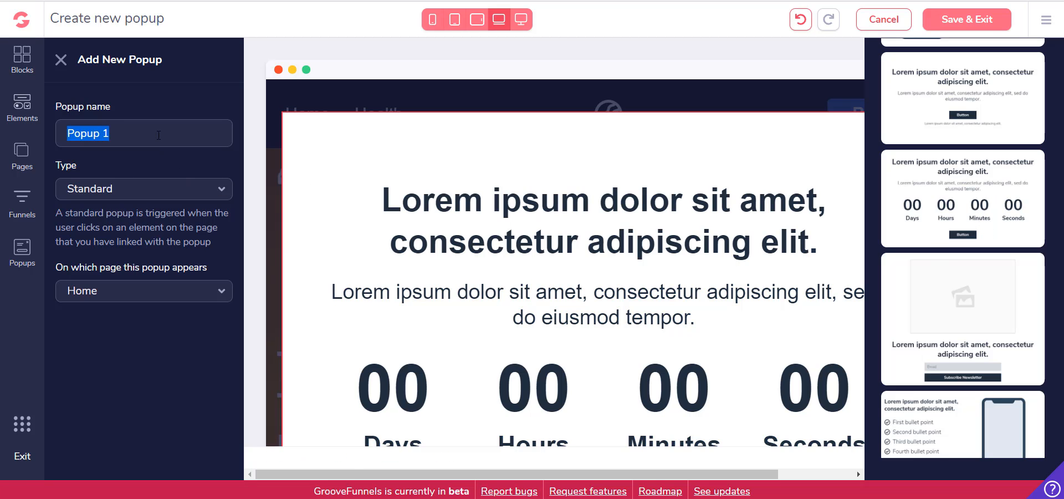
pyautogui.write('Exit')
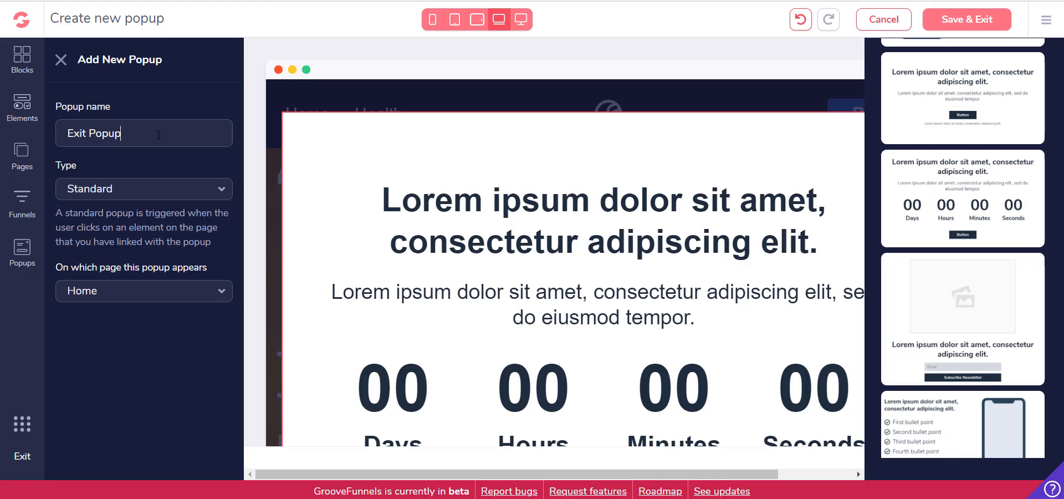
pyautogui.click(166, 196)
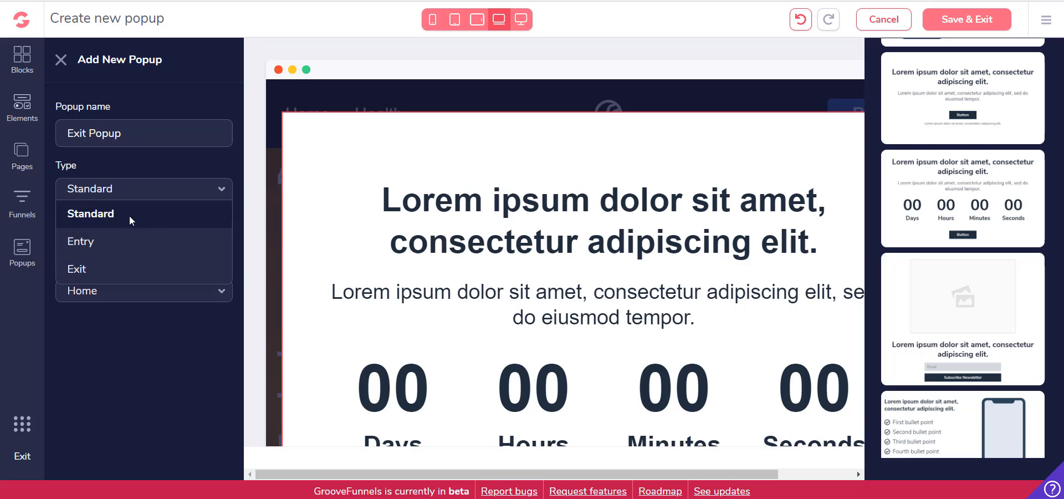
pyautogui.click(87, 272)
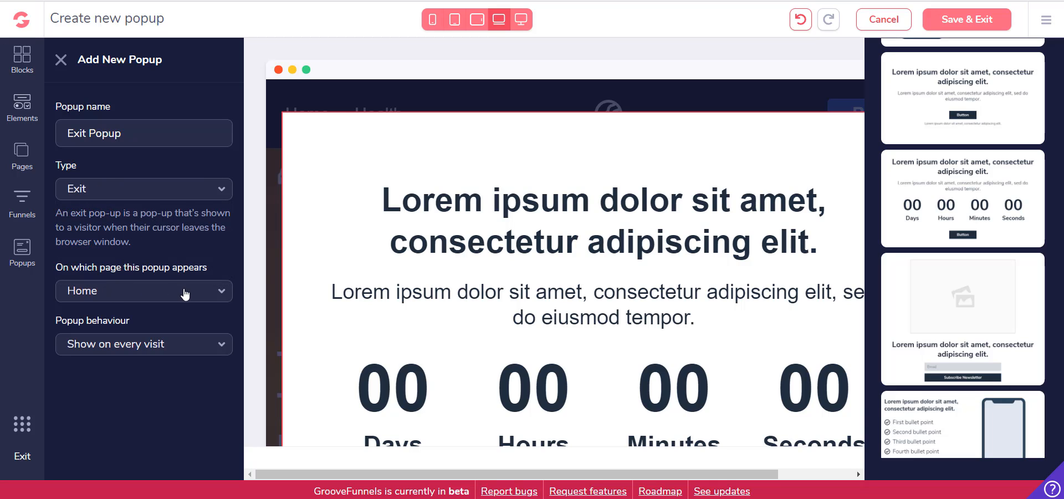
# Set the exit popup's behaviour to Show on every visit and close its settings
pyautogui.click(155, 353)
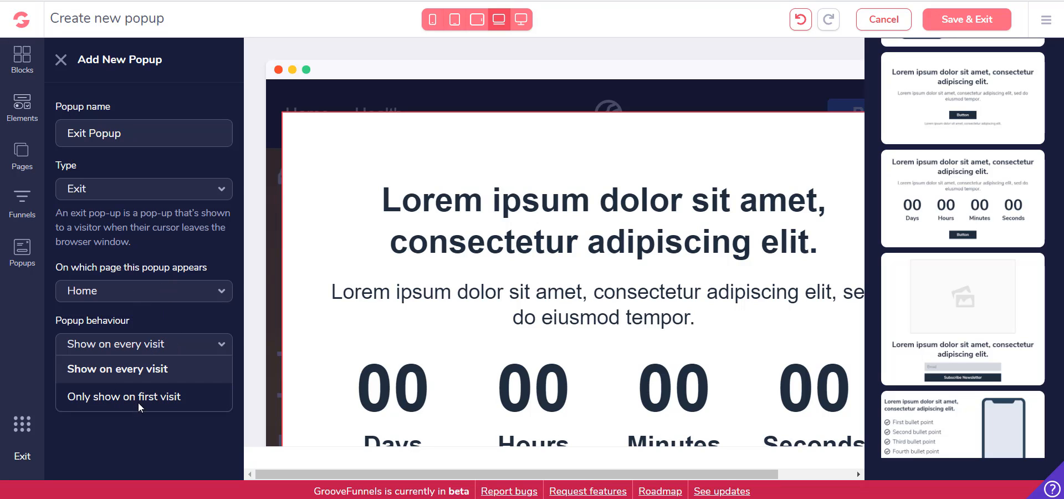
pyautogui.click(162, 377)
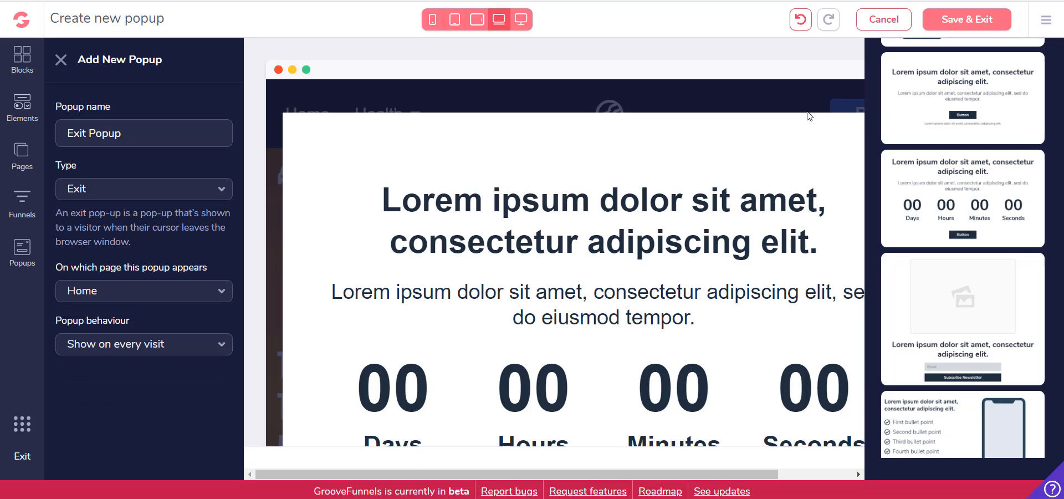
pyautogui.click(61, 59)
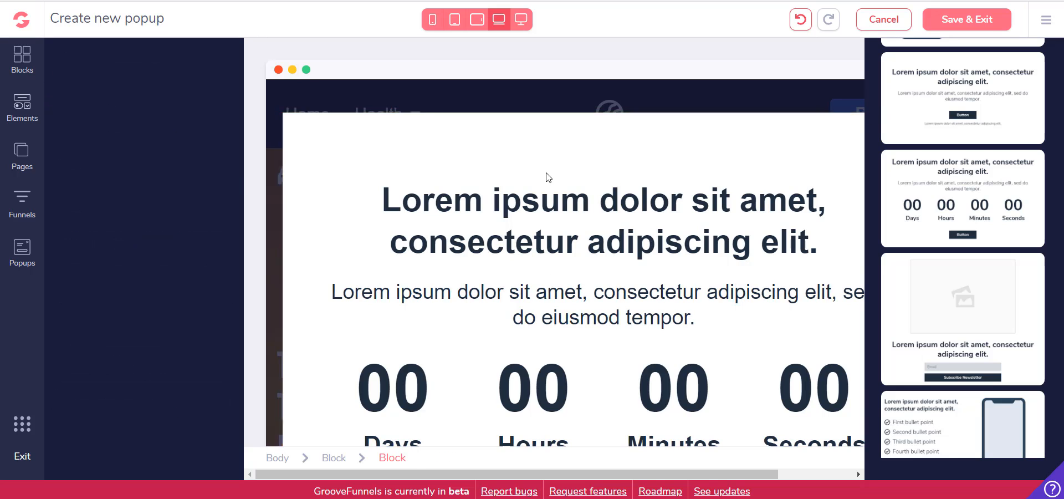
# Reopen the new popup settings, then save the Exit Popup for the Home page and return to the page editor
pyautogui.click(22, 252)
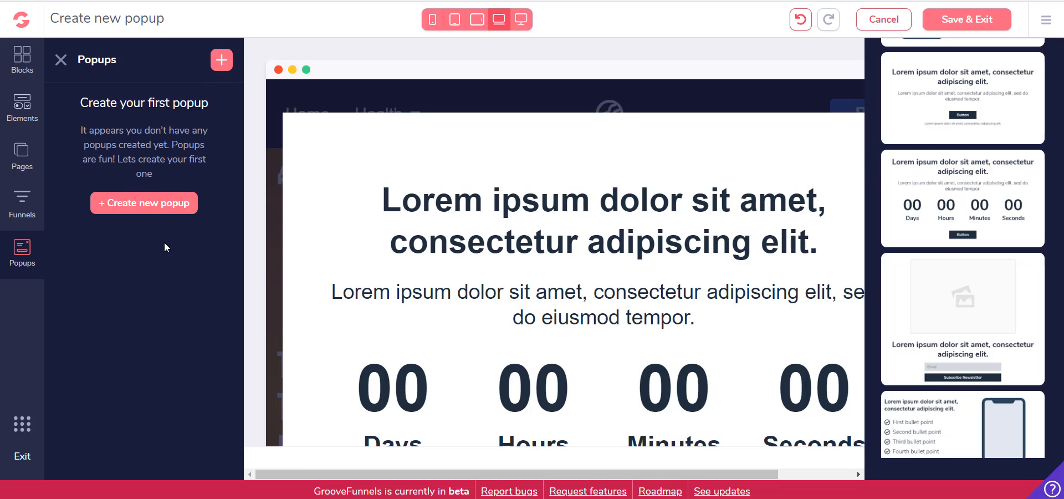
pyautogui.click(147, 204)
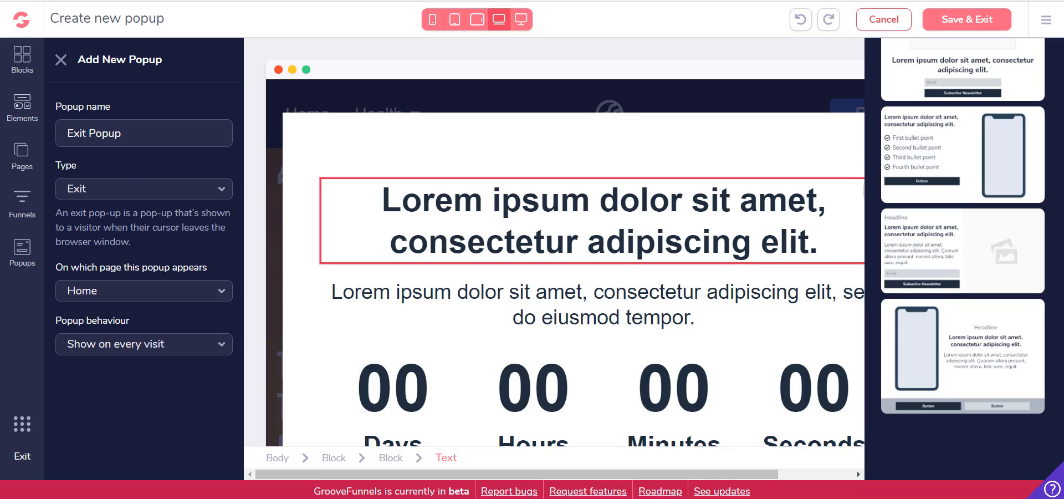
pyautogui.click(754, 94)
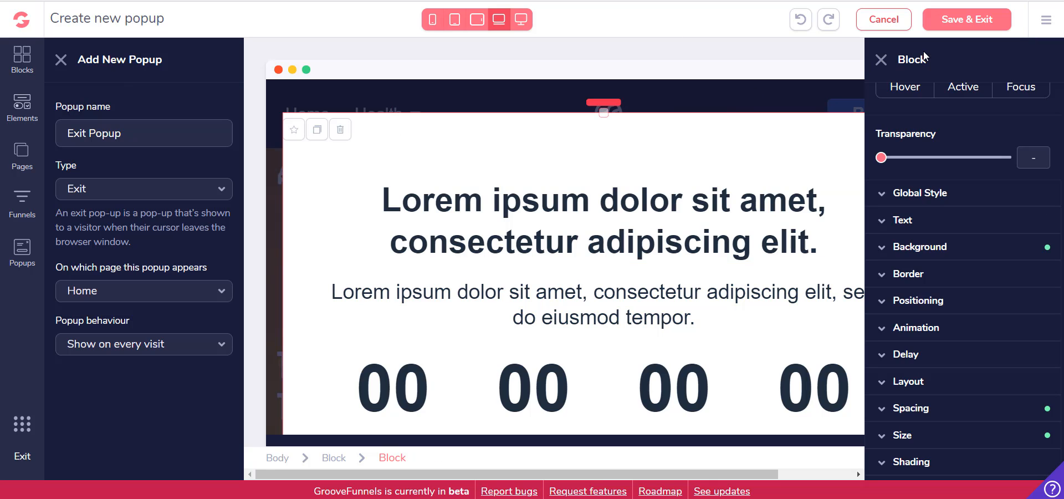
pyautogui.click(881, 61)
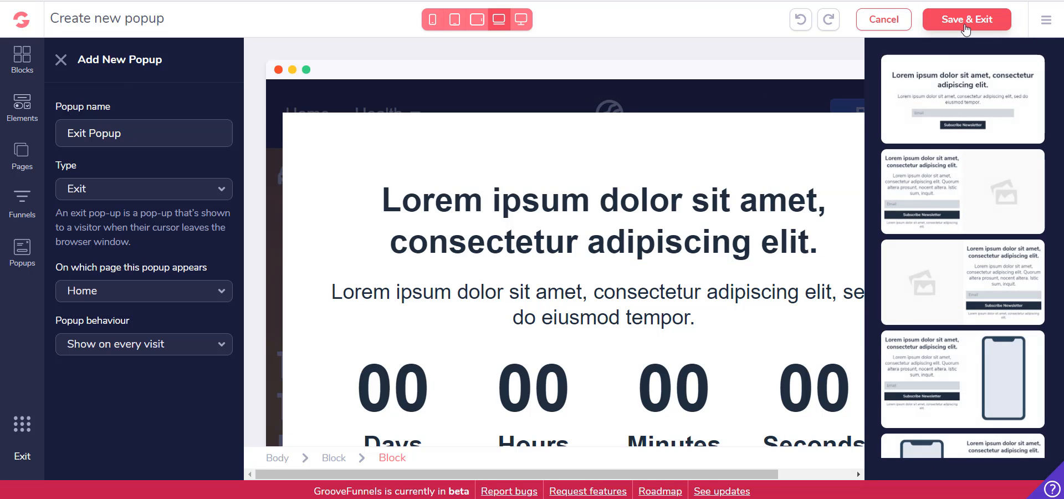
pyautogui.click(942, 20)
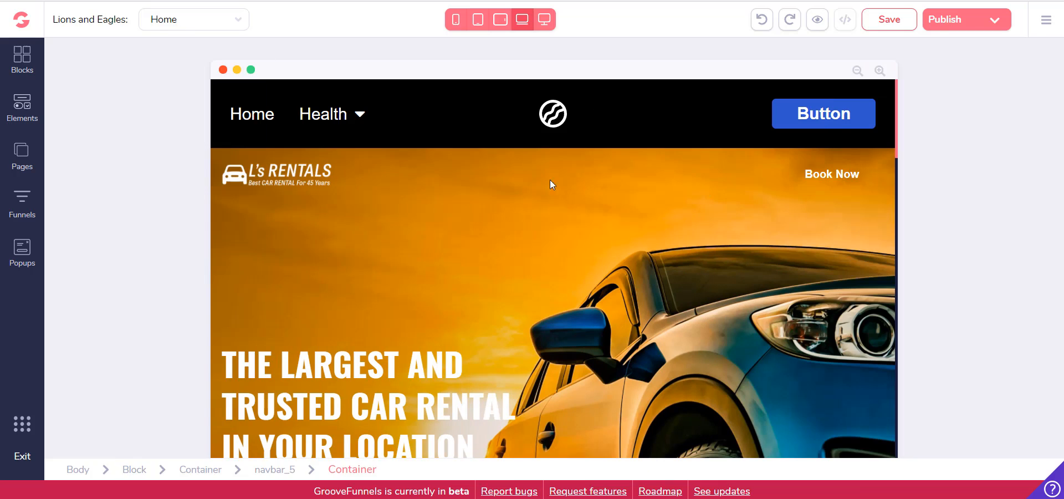
# Start another new popup for the site and open its name for editing
pyautogui.click(22, 247)
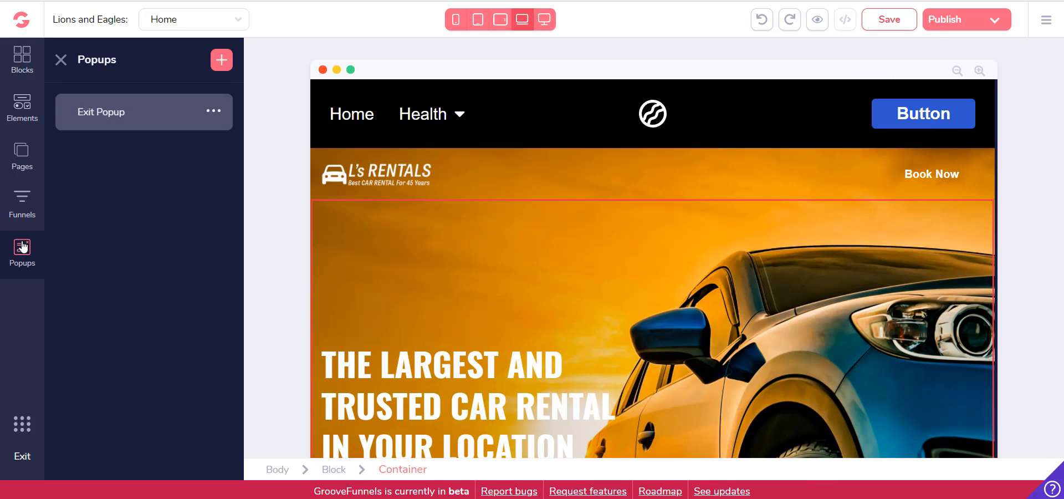
pyautogui.click(221, 60)
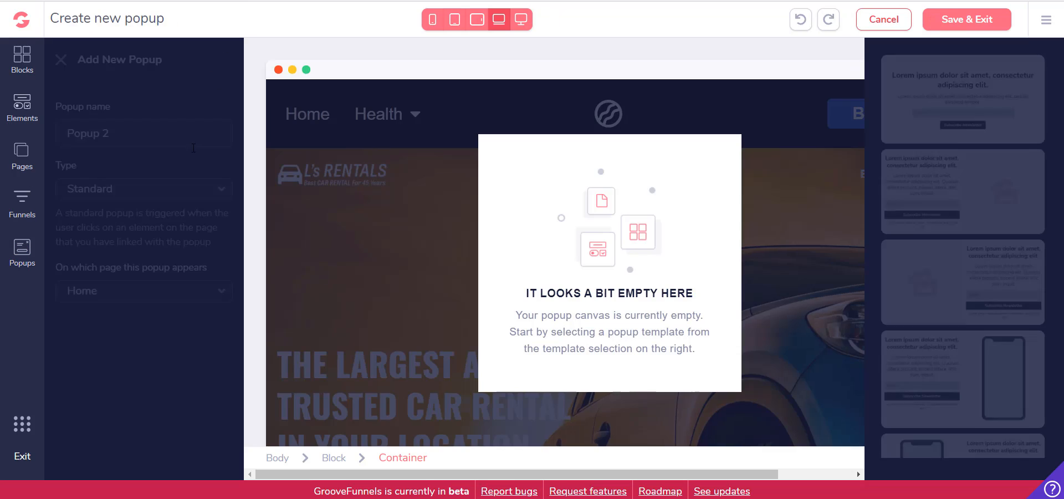
pyautogui.tripleClick(117, 131)
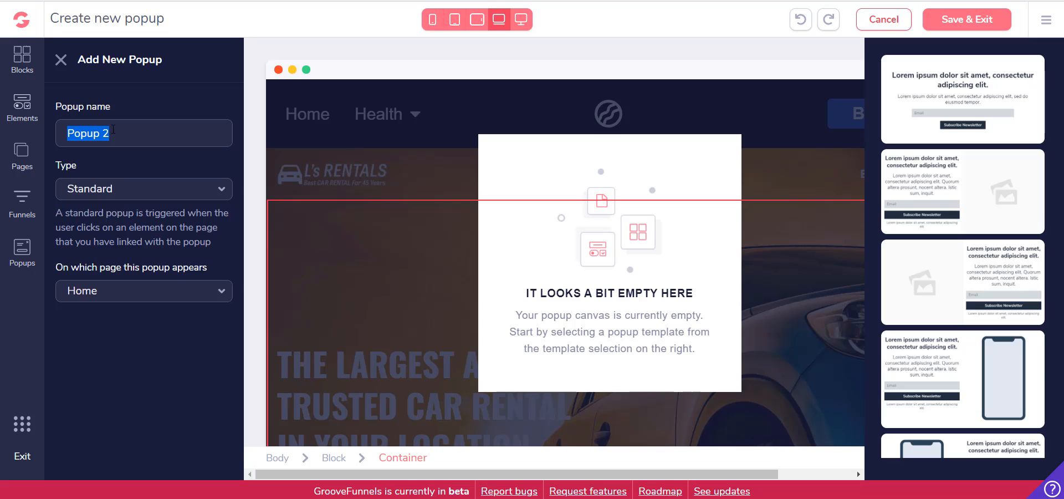
# Name the new popup "Download", keeping the Standard type and Home as the page it appears on
pyautogui.write('Download')
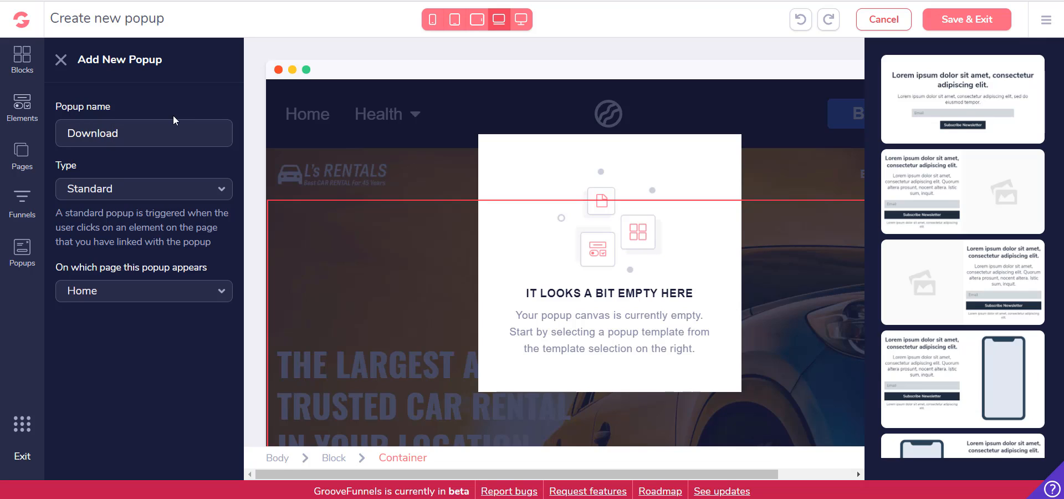
pyautogui.click(166, 189)
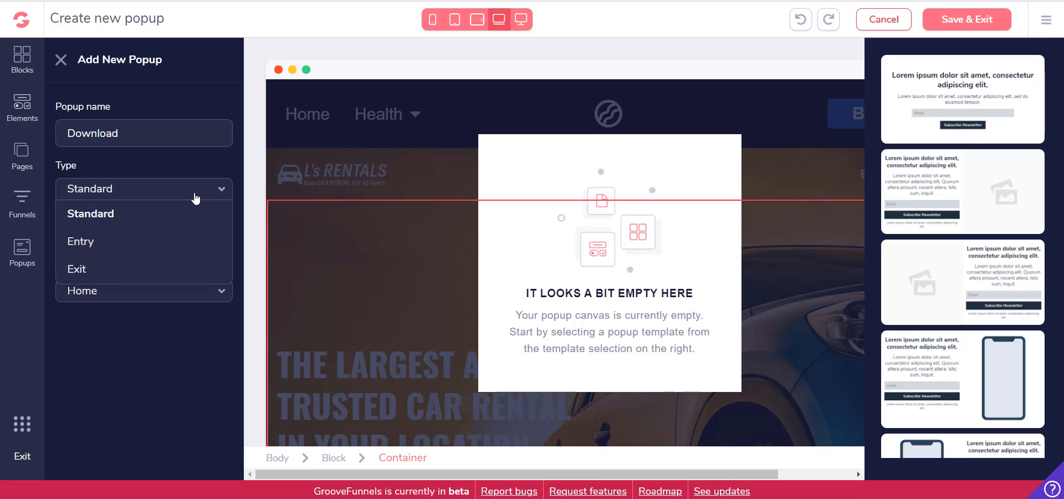
pyautogui.click(195, 195)
pyautogui.click(175, 194)
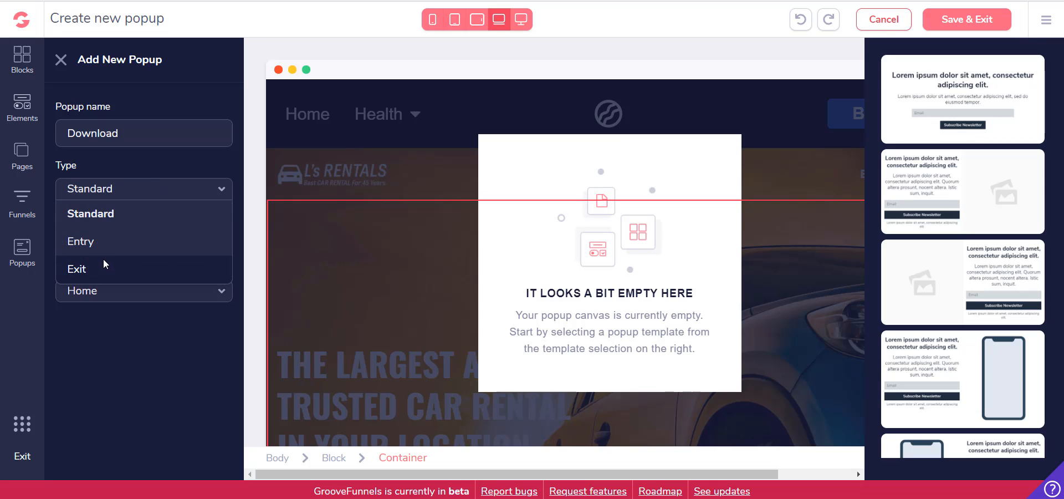
pyautogui.click(222, 204)
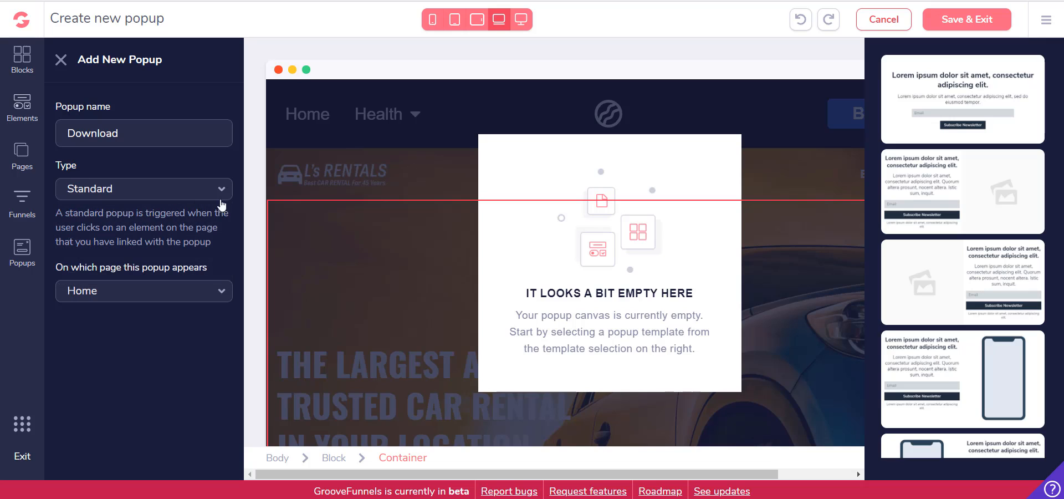
pyautogui.click(206, 294)
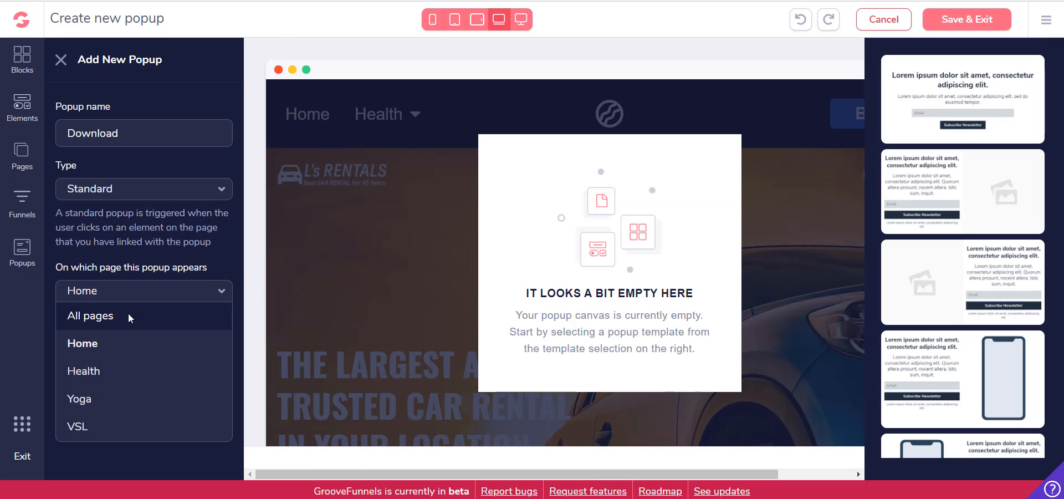
pyautogui.click(175, 263)
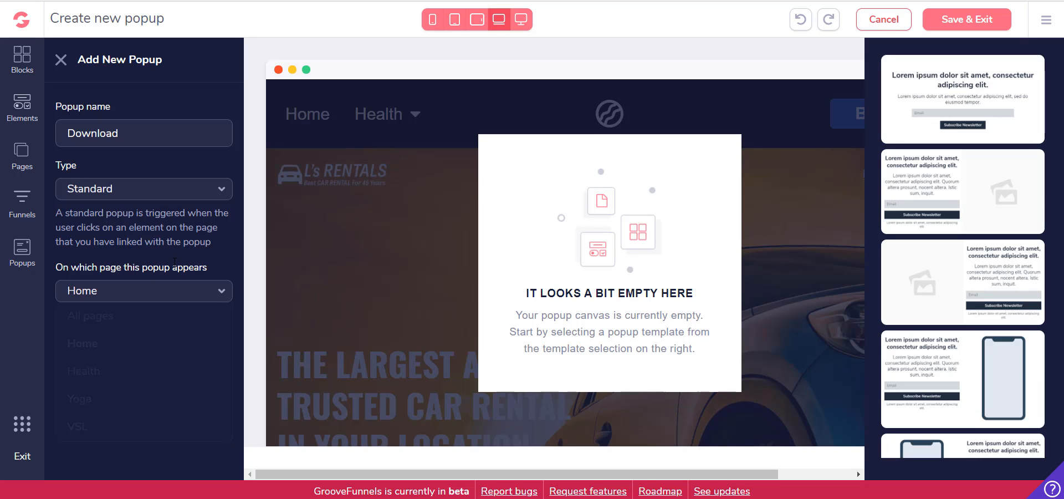
# Fill the popup with the newsletter template that has a phone mockup left of the sign-up form, and select the phone
pyautogui.scroll(-6, 943, 199)
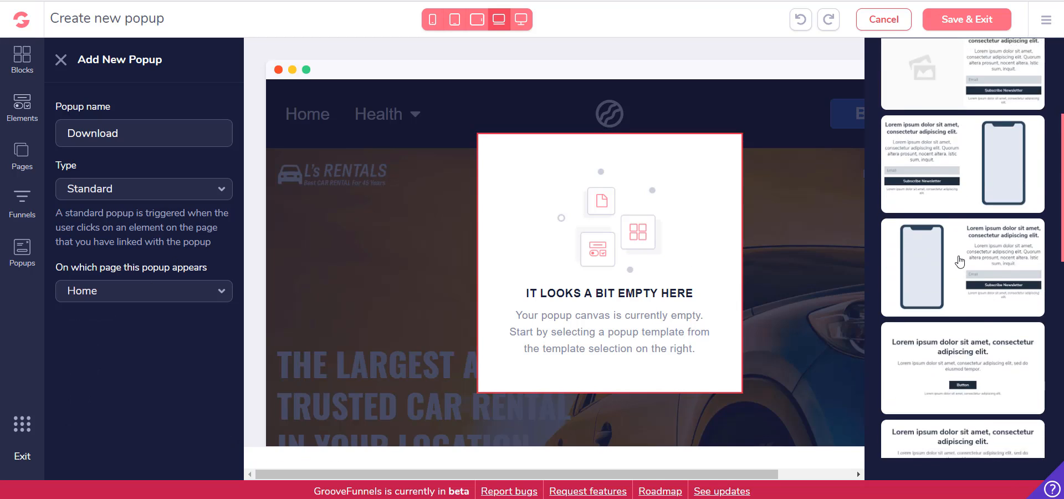
pyautogui.click(989, 119)
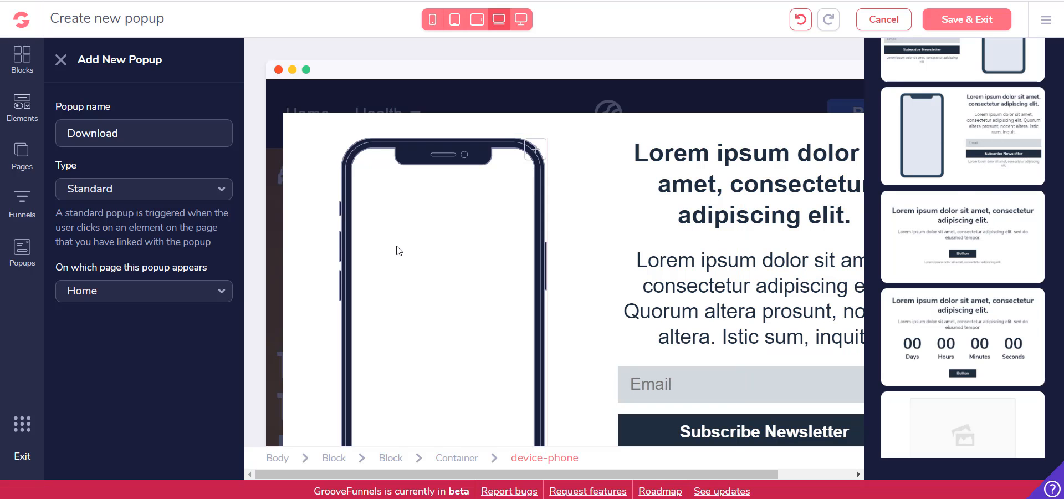
pyautogui.click(396, 250)
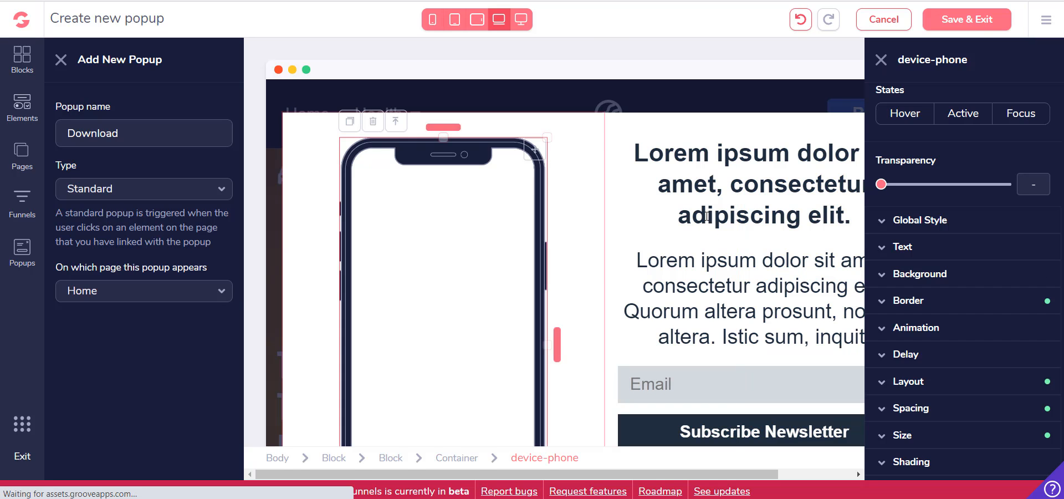
pyautogui.scroll(-3, 766, 222)
pyautogui.scroll(3, 765, 221)
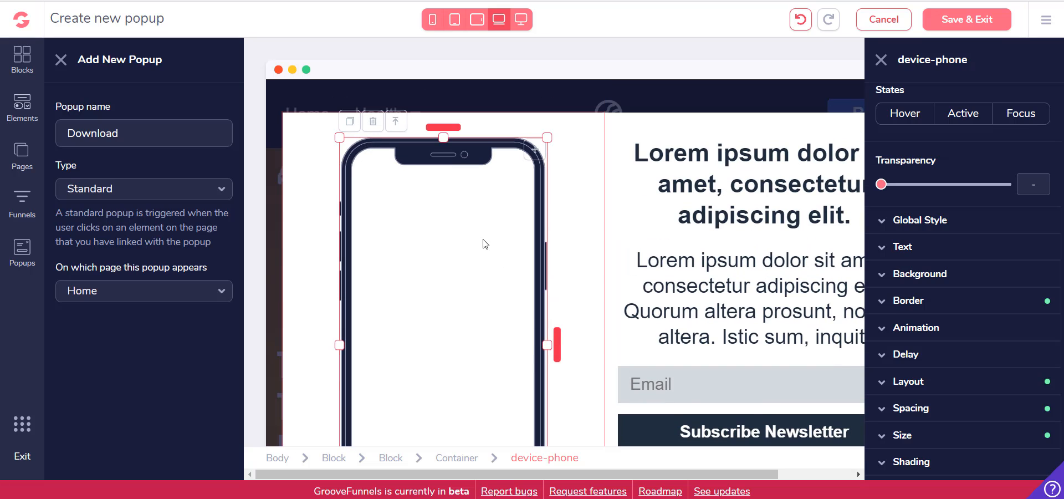
pyautogui.scroll(-2, 482, 211)
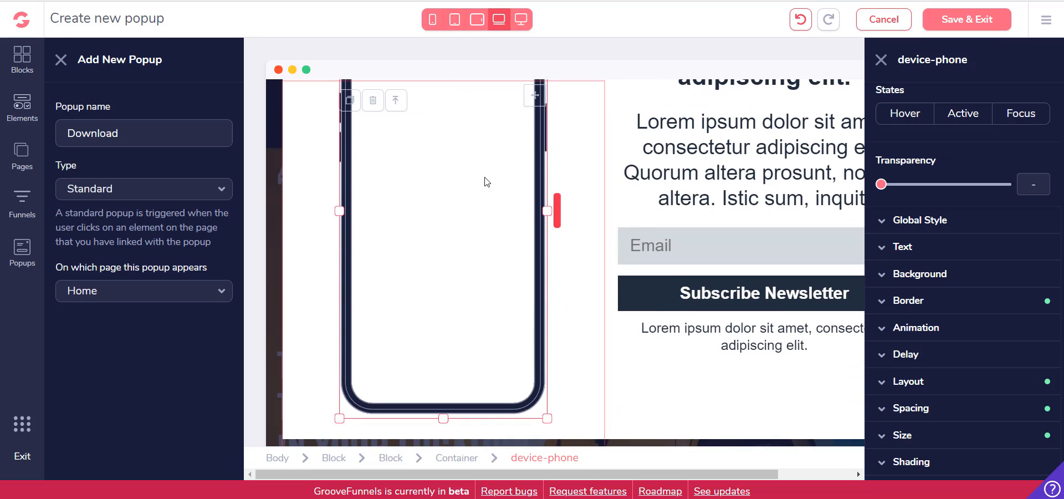
pyautogui.scroll(2, 483, 200)
pyautogui.scroll(-2, 481, 197)
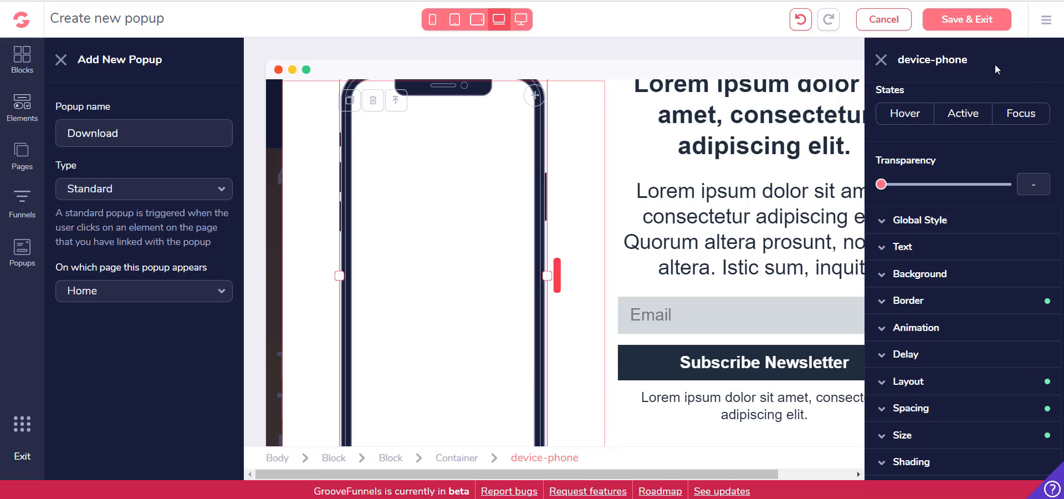
pyautogui.scroll(2, 911, 106)
# Put the uploaded yacht image from My Files on the phone mockup's screen and apply the update
pyautogui.click(954, 103)
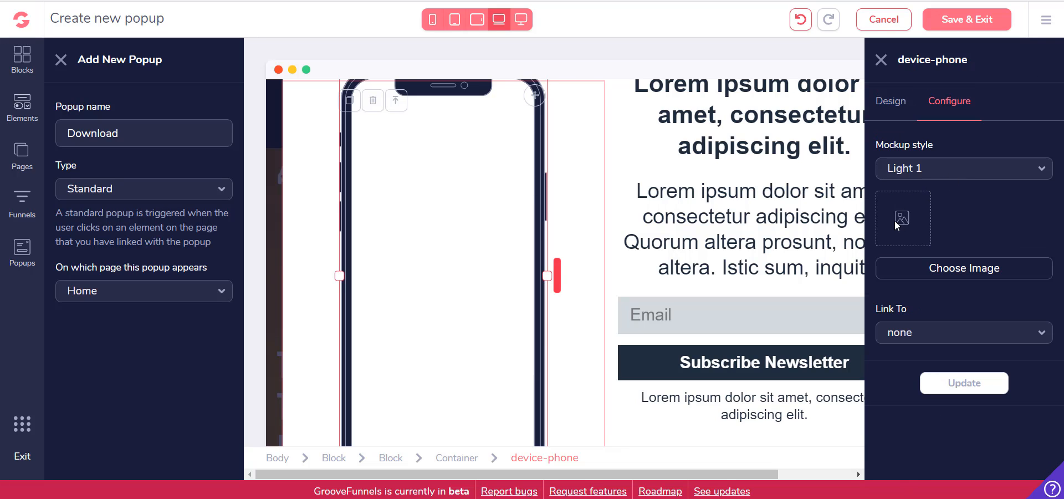
pyautogui.click(946, 269)
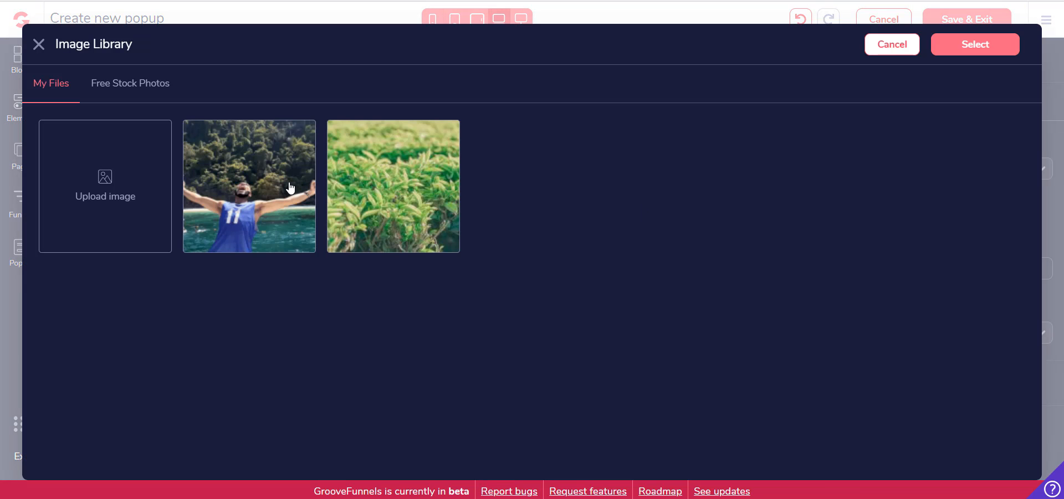
pyautogui.click(290, 188)
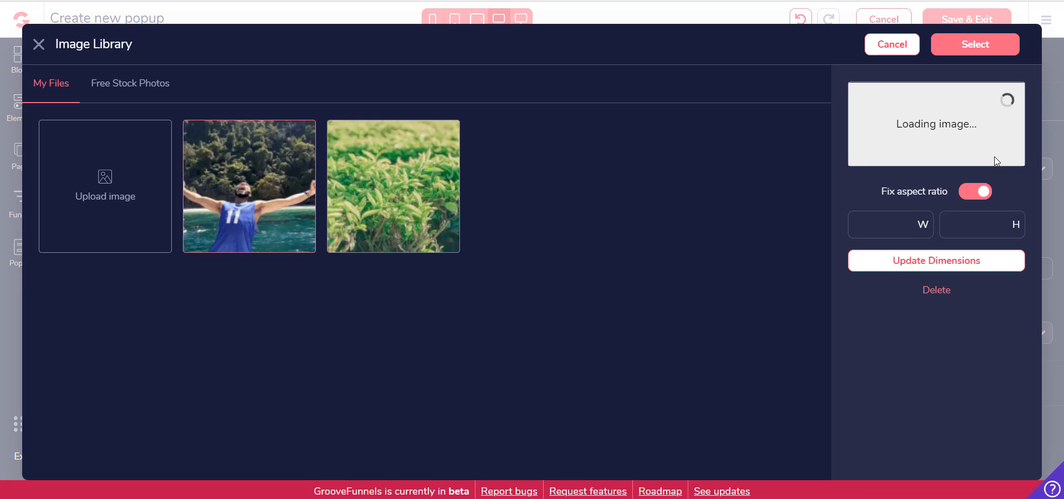
pyautogui.click(979, 46)
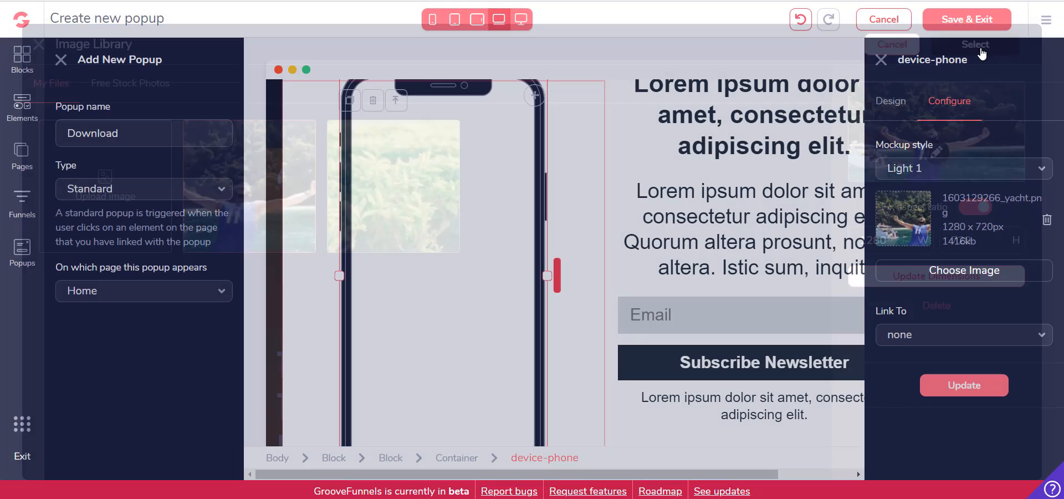
pyautogui.click(974, 382)
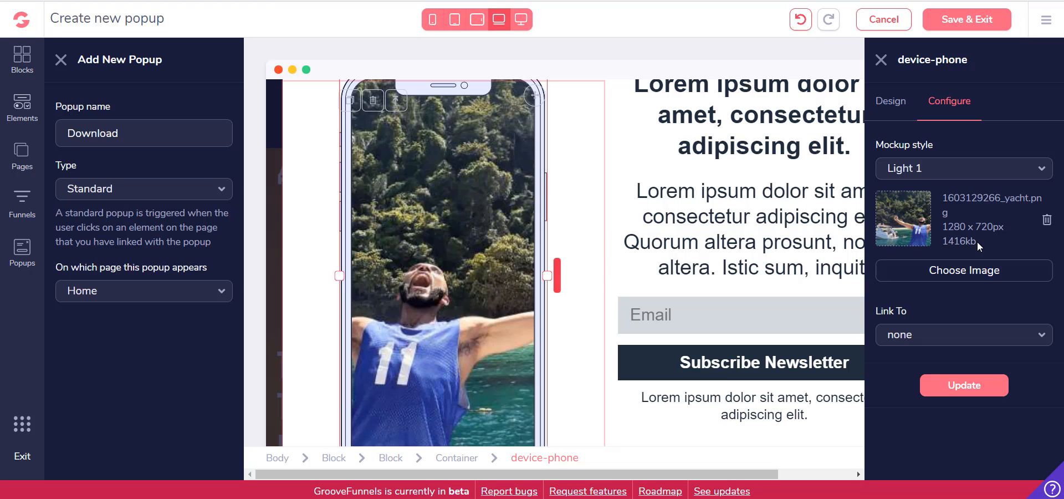
# Apply the Dark 1 mockup style to the phone, and save the popup to return to the page editor
pyautogui.click(959, 178)
pyautogui.click(940, 221)
pyautogui.click(961, 178)
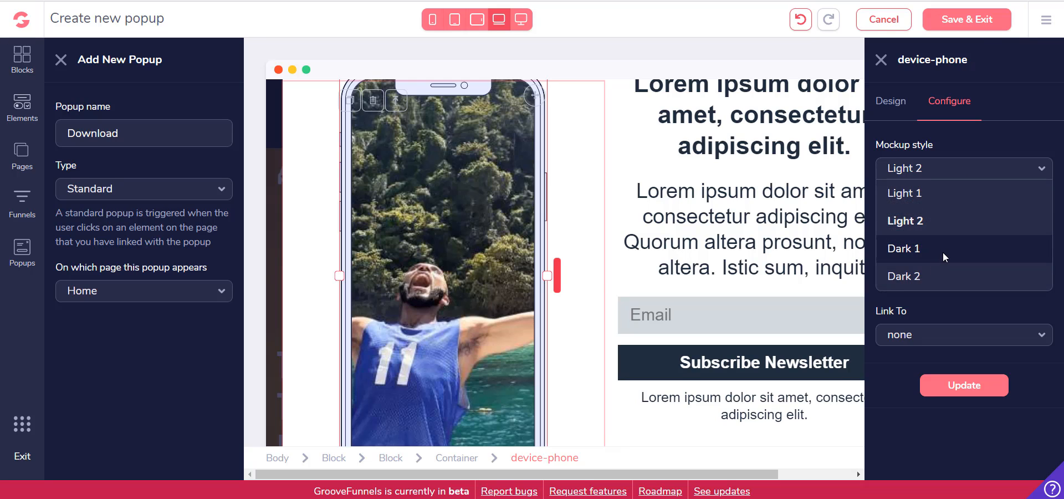
pyautogui.click(943, 252)
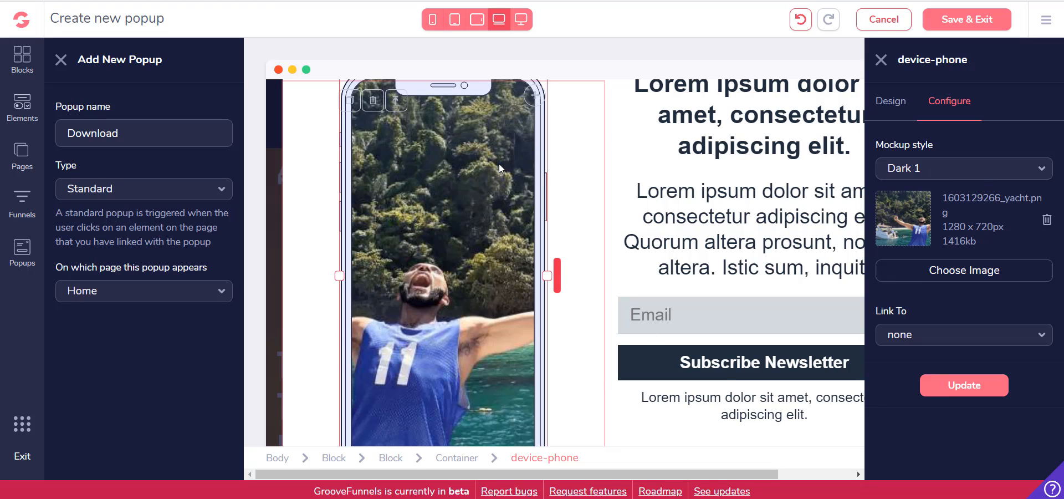
pyautogui.click(948, 384)
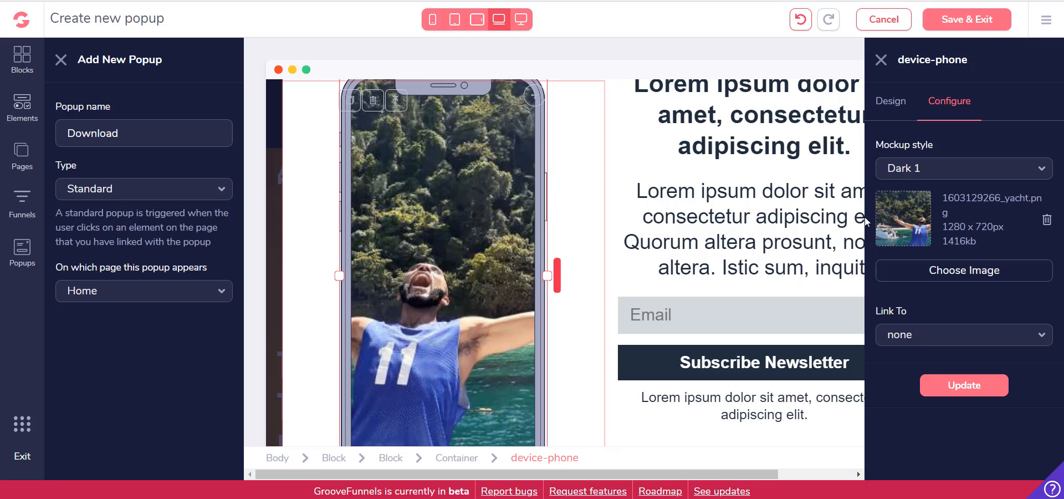
pyautogui.click(707, 230)
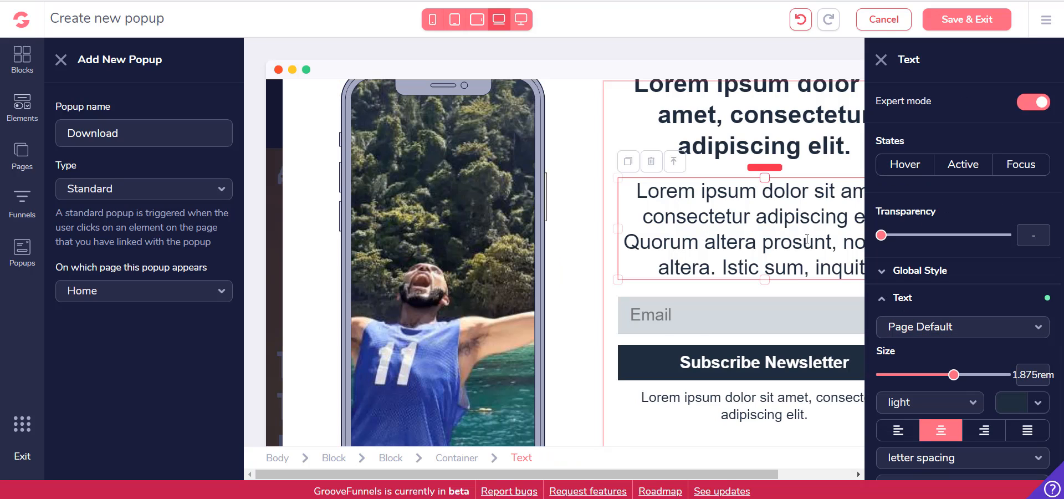
pyautogui.click(967, 19)
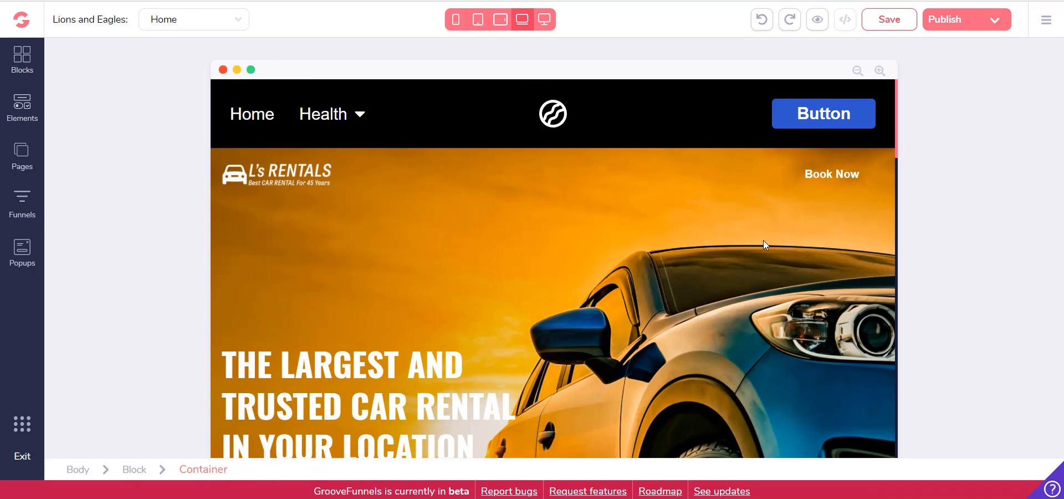
# Set the link type of the button in the Home page's navigation bar to Popup
pyautogui.click(816, 123)
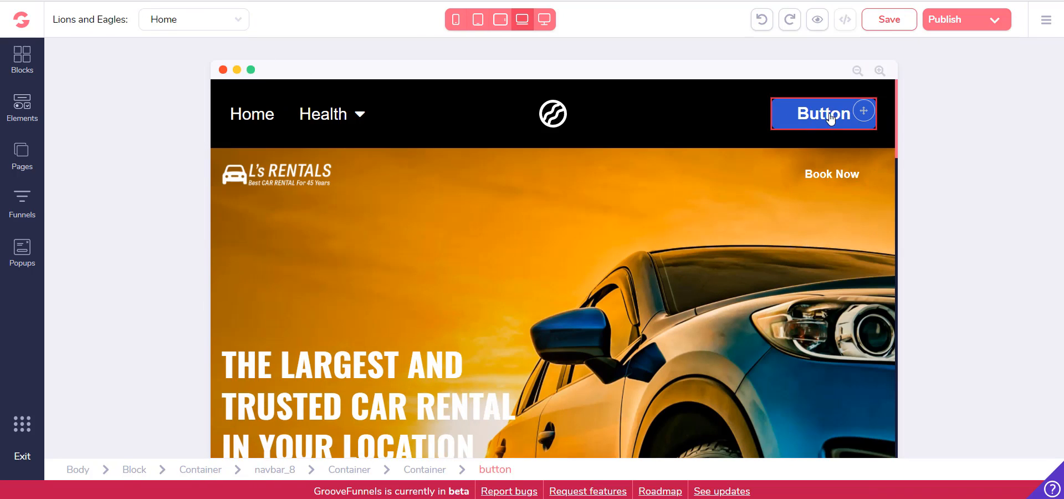
pyautogui.click(817, 114)
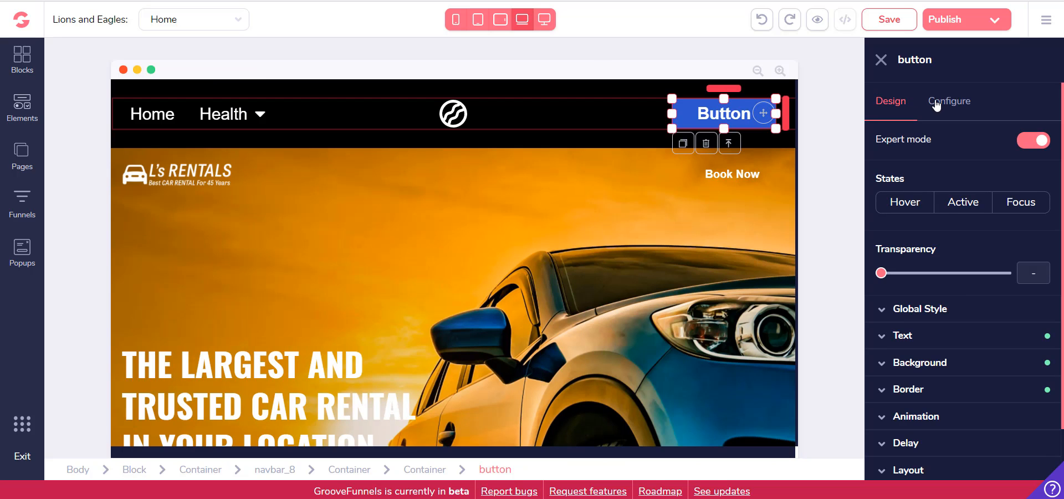
pyautogui.scroll(-2, 956, 244)
pyautogui.scroll(2, 969, 355)
pyautogui.click(961, 101)
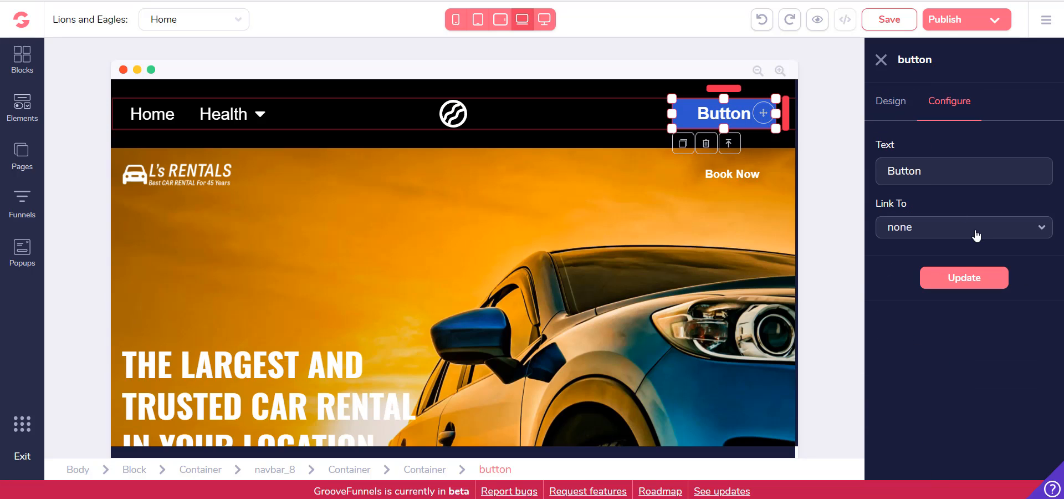
pyautogui.click(976, 233)
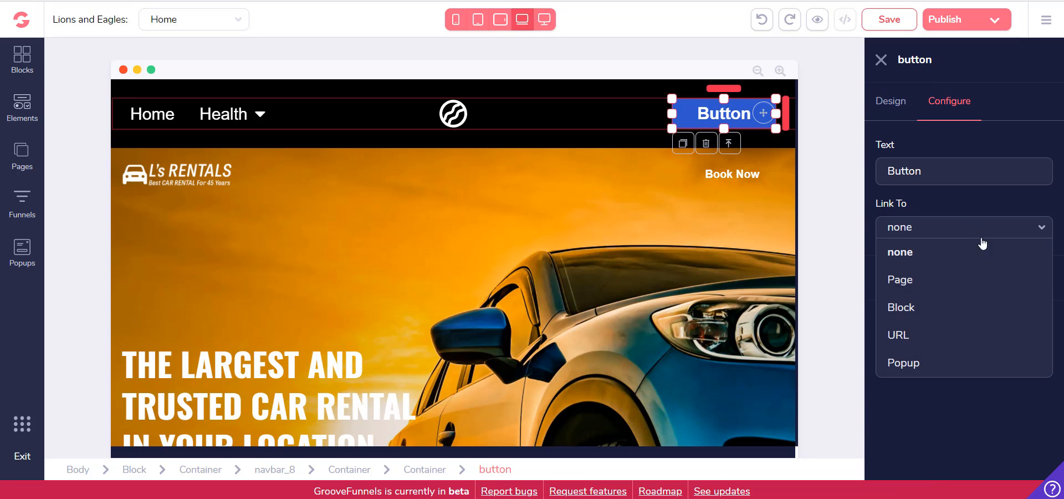
pyautogui.click(969, 361)
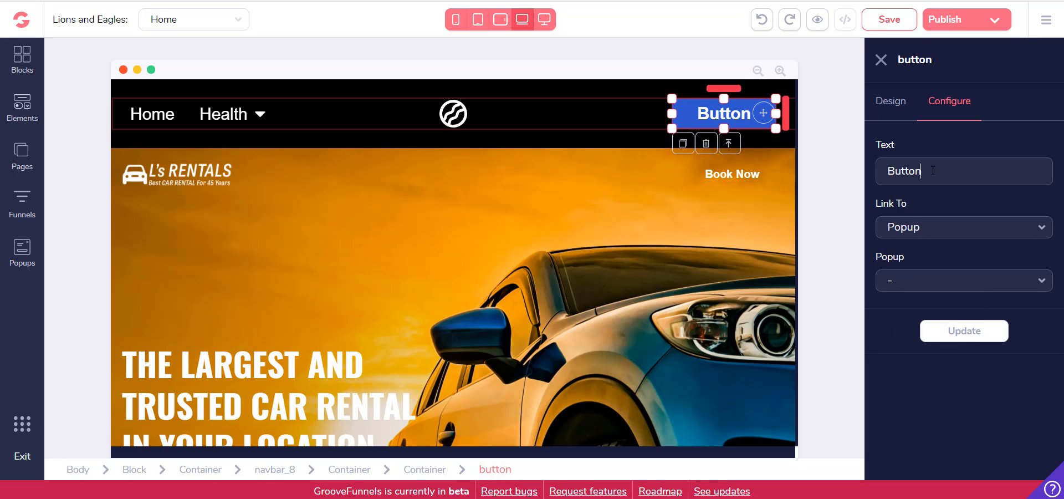
# Change the button text to "Download" with the Download popup as its link target, and save the page
pyautogui.doubleClick(924, 170)
pyautogui.write('Download')
pyautogui.click(917, 287)
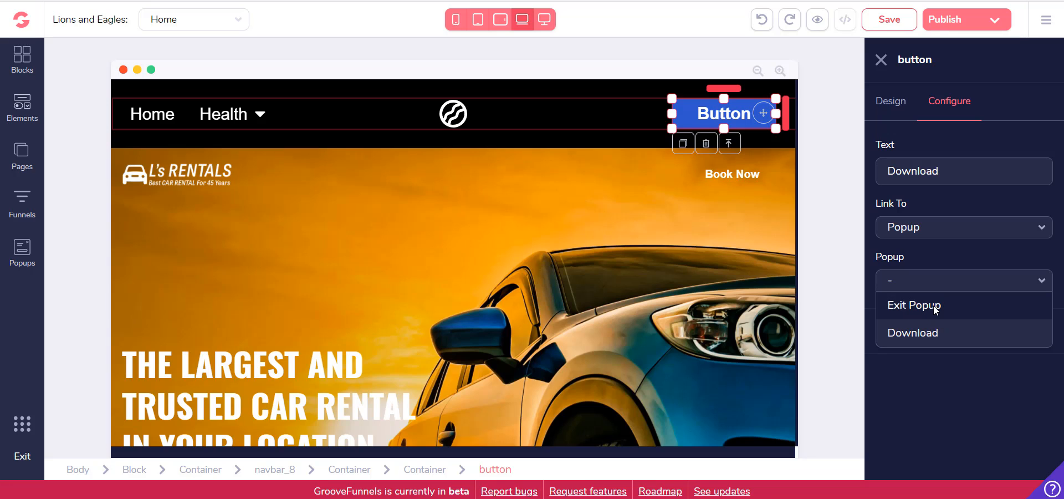
pyautogui.click(947, 333)
pyautogui.click(964, 332)
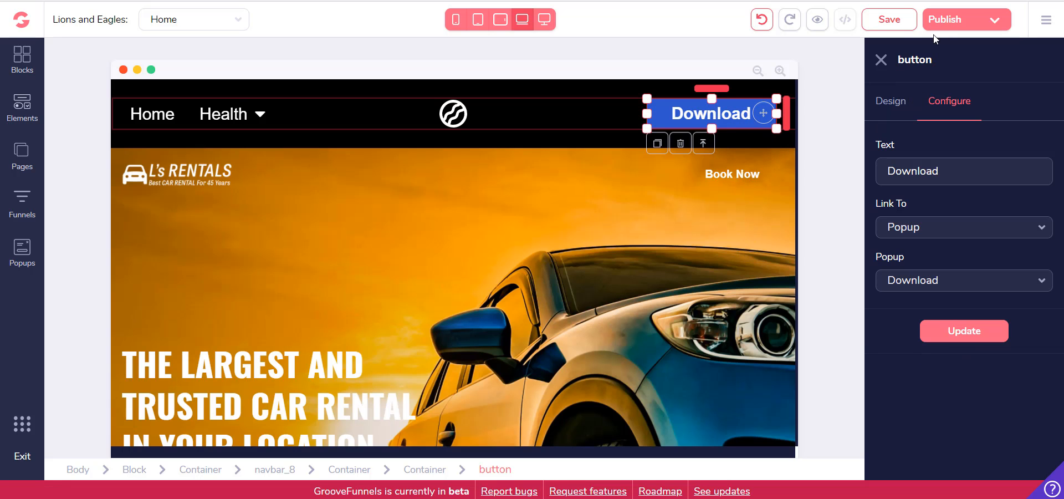
pyautogui.click(886, 20)
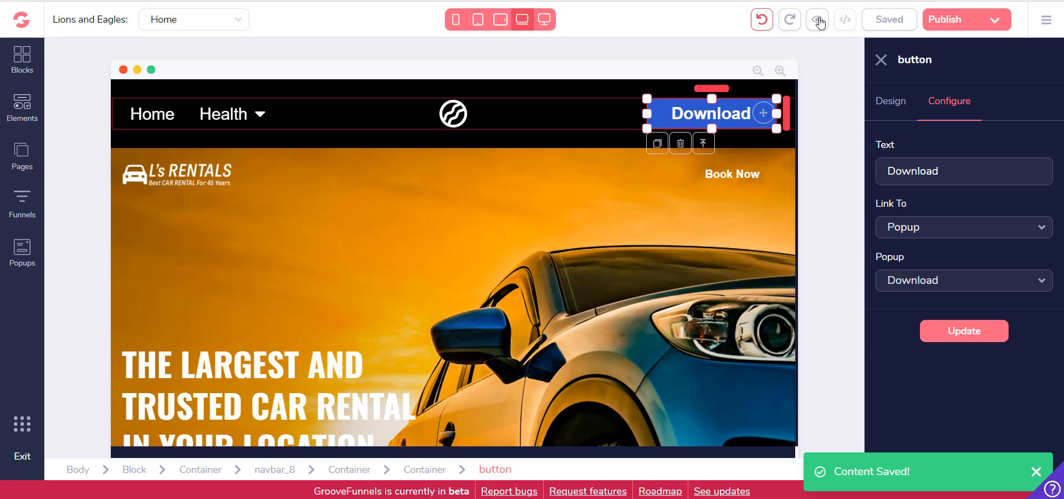
# Preview the Home page and dismiss the countdown popup to look over the page
pyautogui.click(818, 20)
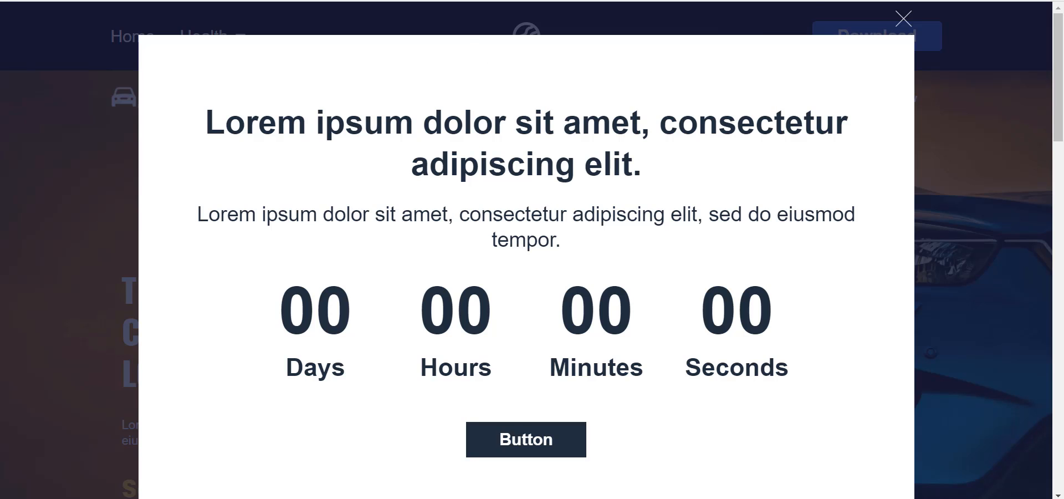
pyautogui.click(904, 20)
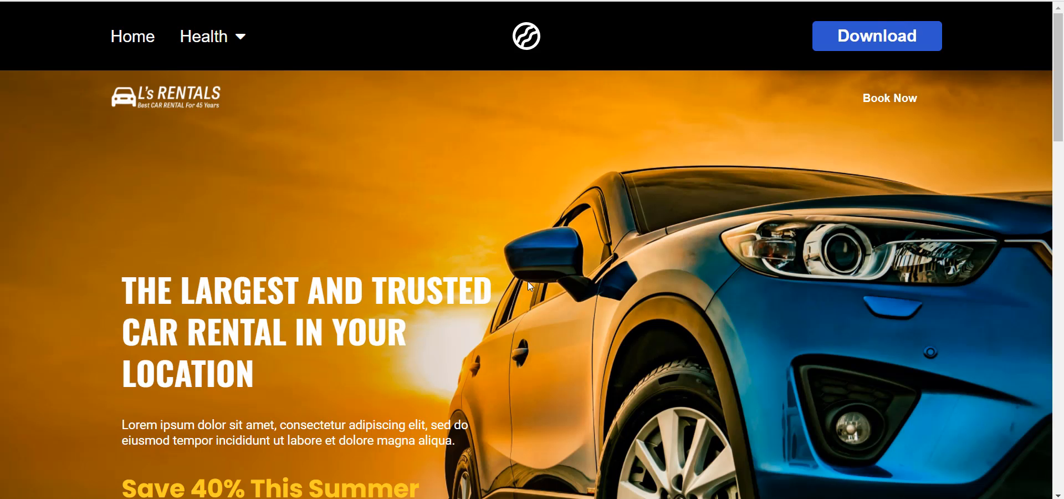
pyautogui.scroll(-1, 539, 280)
pyautogui.scroll(1, 551, 278)
# Test the Download button's popup in the preview, close it and review the rest of the page down to the footer
pyautogui.click(861, 49)
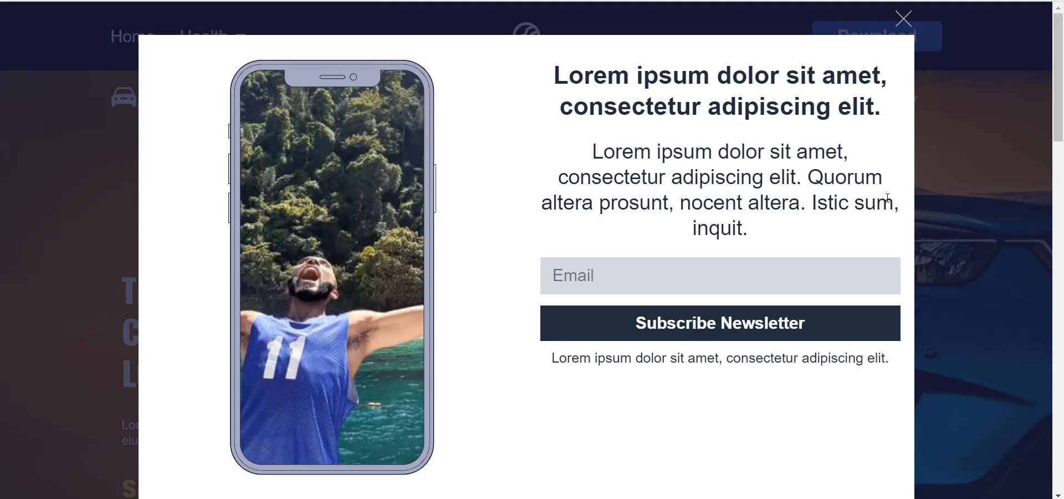
pyautogui.click(903, 19)
pyautogui.scroll(-10, 736, 192)
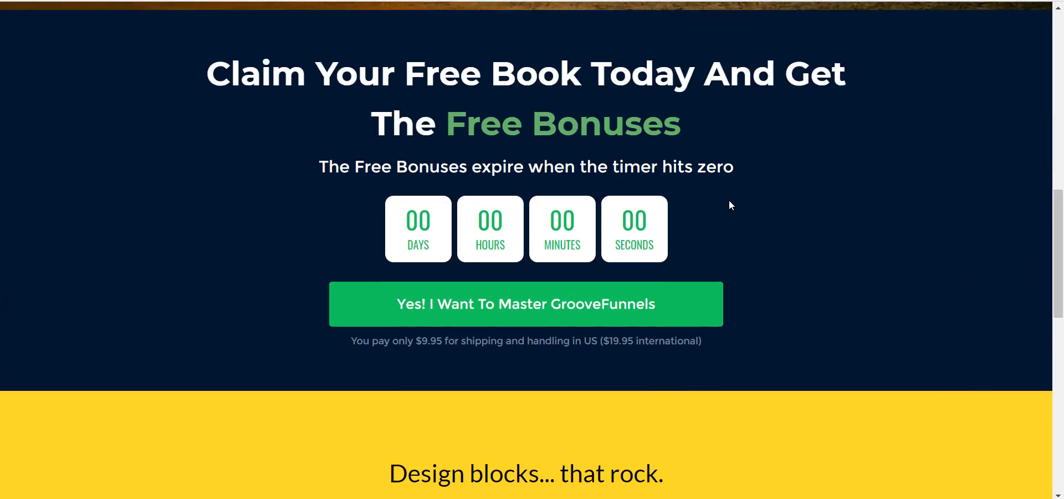
pyautogui.scroll(5, 730, 200)
pyautogui.scroll(-15, 726, 200)
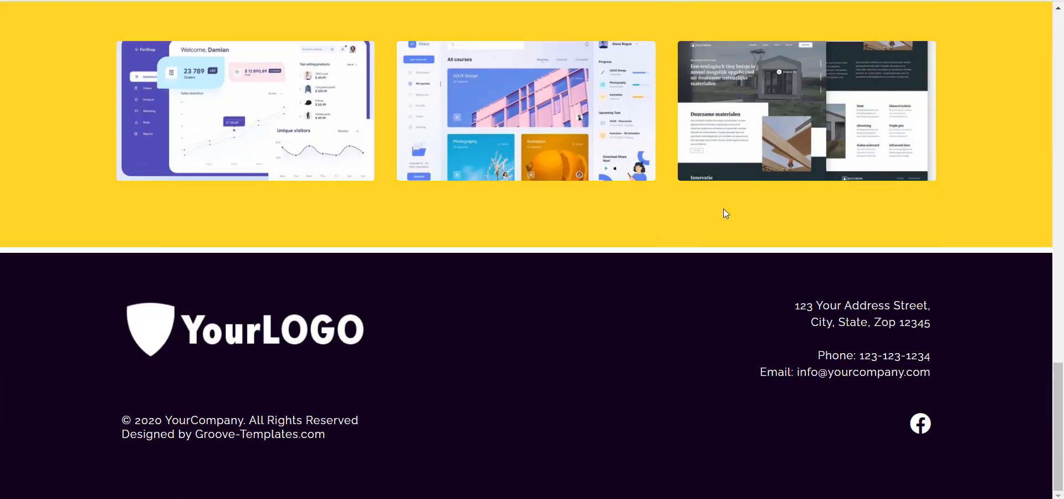
# Go back to the navigation bar at the start of the preview and return to the Home page in the editor
pyautogui.scroll(15, 610, 210)
pyautogui.scroll(7, 295, 191)
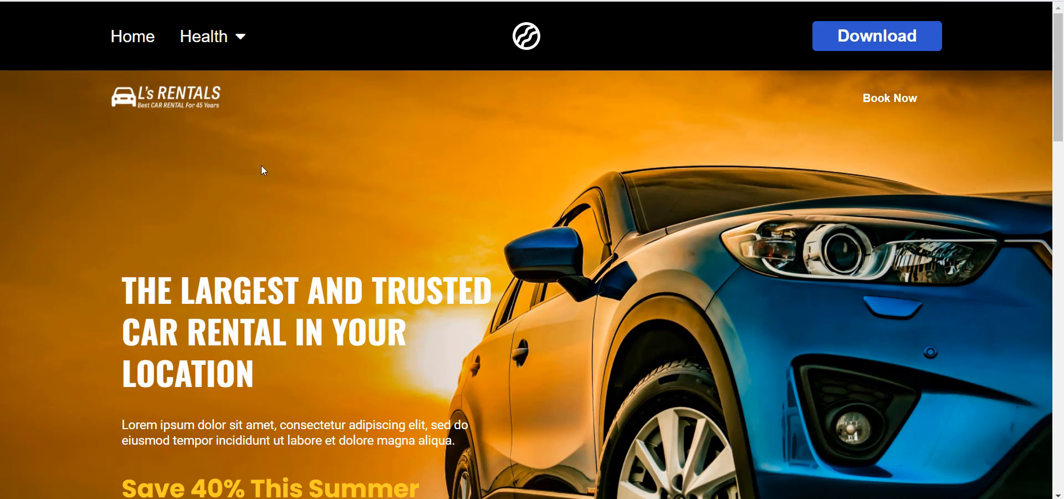
pyautogui.moveTo(240, 42)
pyautogui.hotkey('ctrl', 'shift', 'Tab')
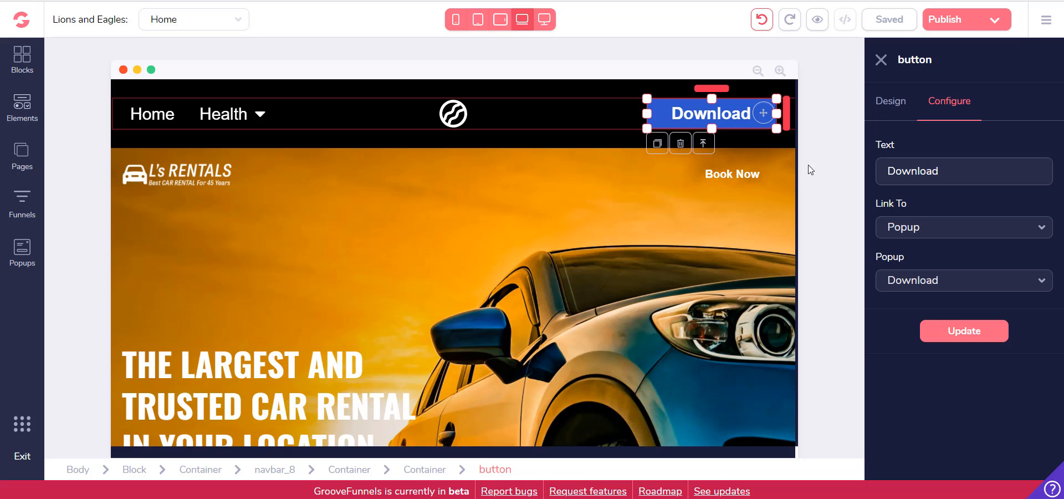
# Inspect the navigation menu's configuration and view which pages can be excluded from it
pyautogui.click(235, 136)
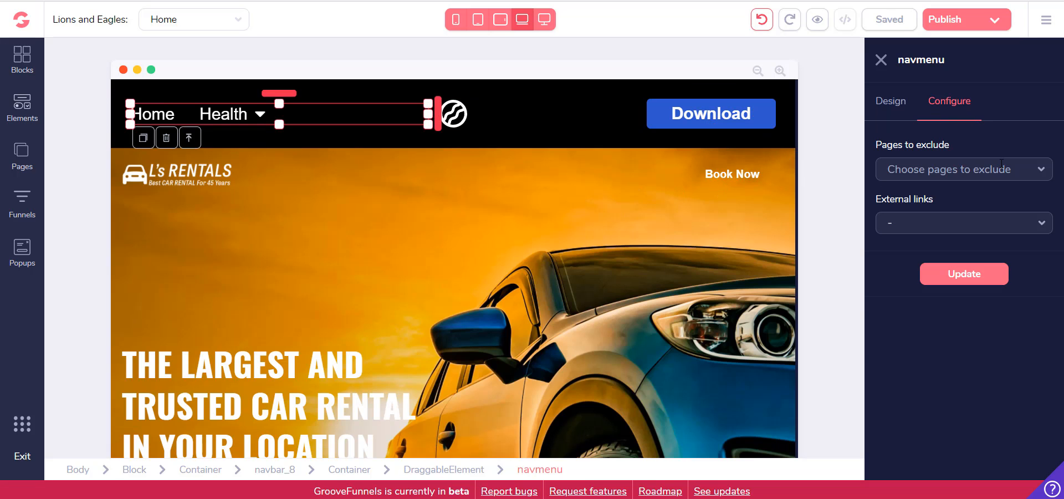
pyautogui.click(1002, 163)
pyautogui.click(948, 135)
pyautogui.click(901, 106)
pyautogui.click(944, 109)
pyautogui.click(936, 164)
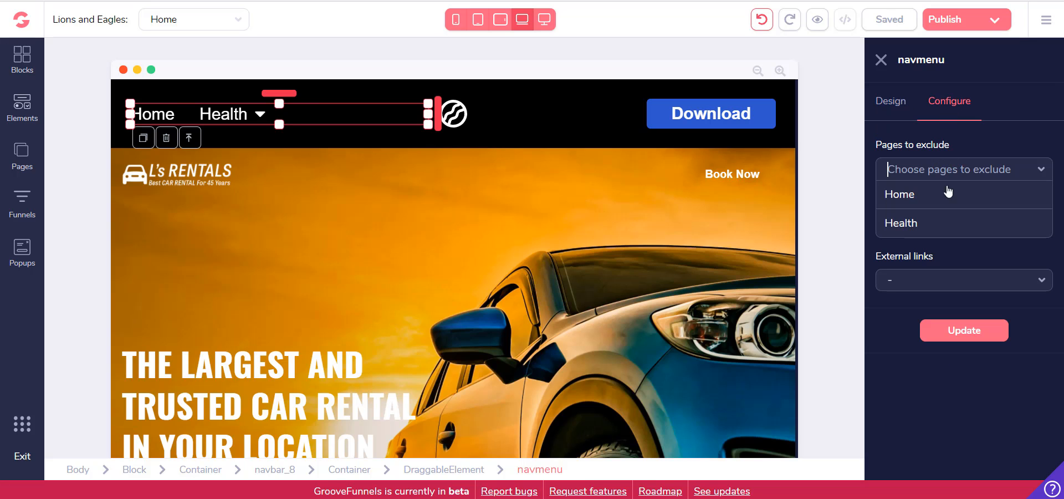
pyautogui.click(940, 251)
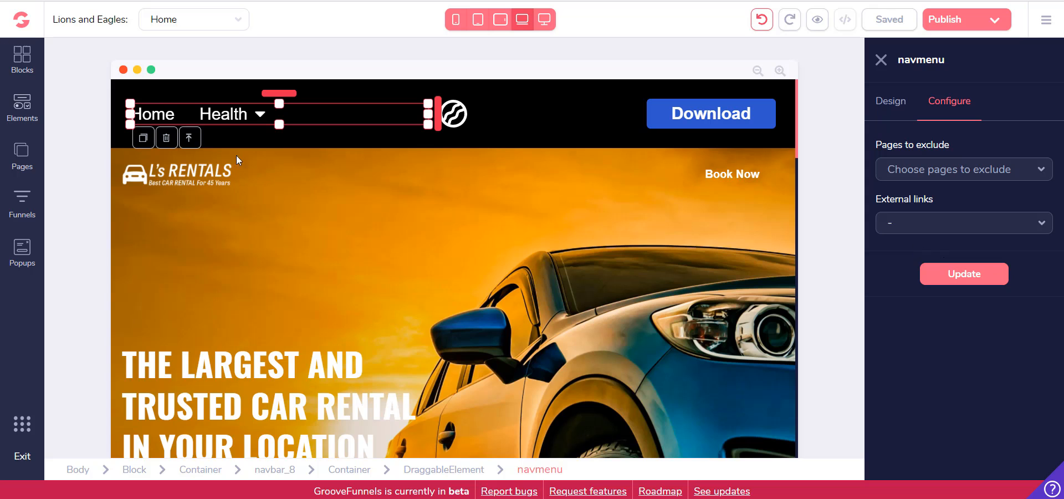
# Reselect the navigation menu and compare its design options with its page exclusion and external link settings
pyautogui.click(255, 125)
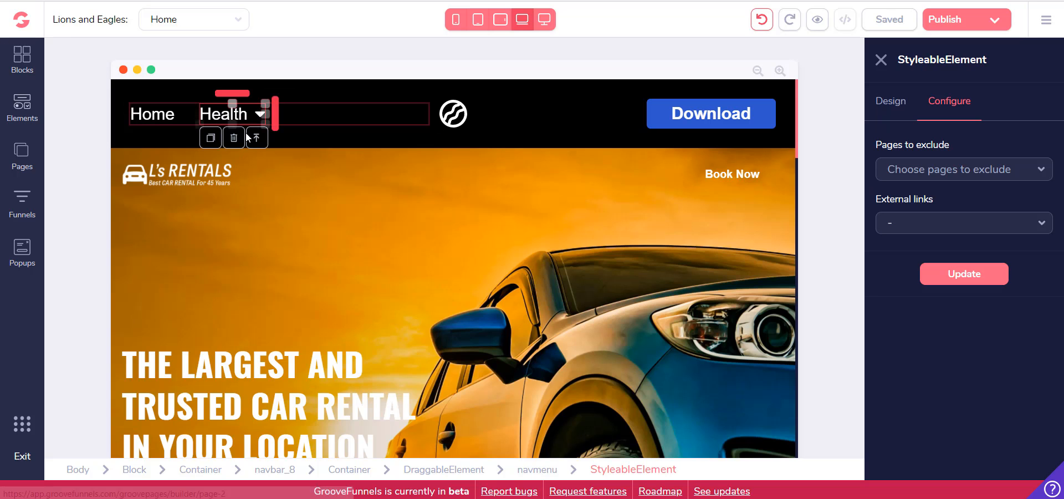
pyautogui.click(361, 166)
pyautogui.click(238, 139)
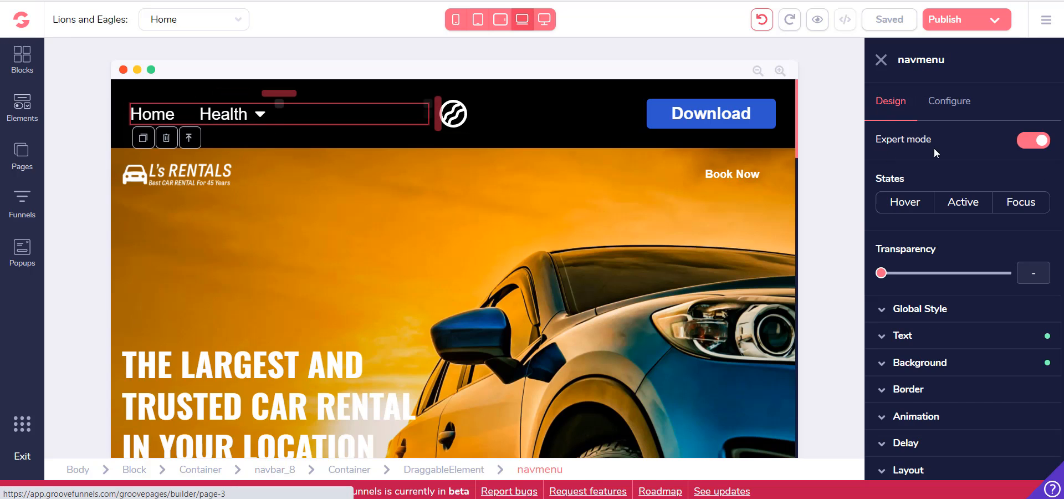
pyautogui.click(948, 101)
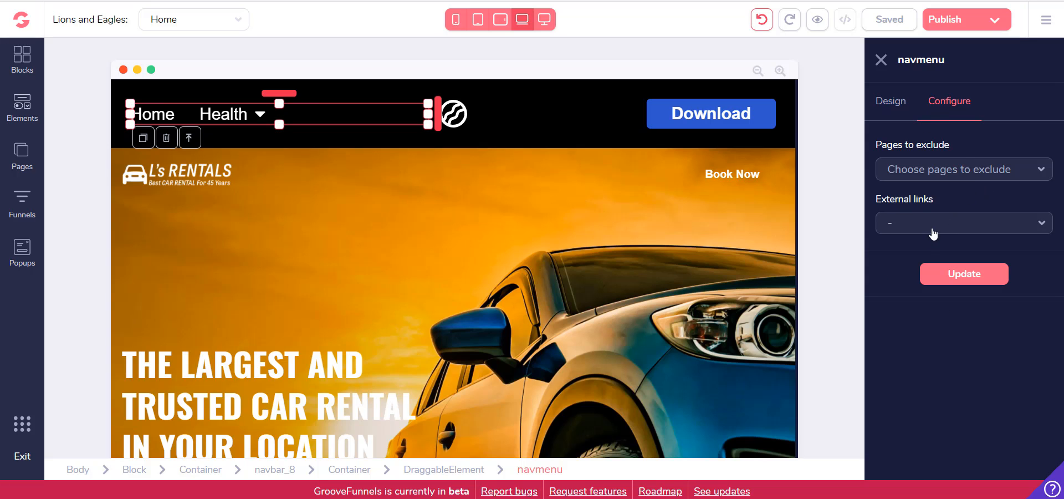
pyautogui.click(933, 228)
pyautogui.click(956, 171)
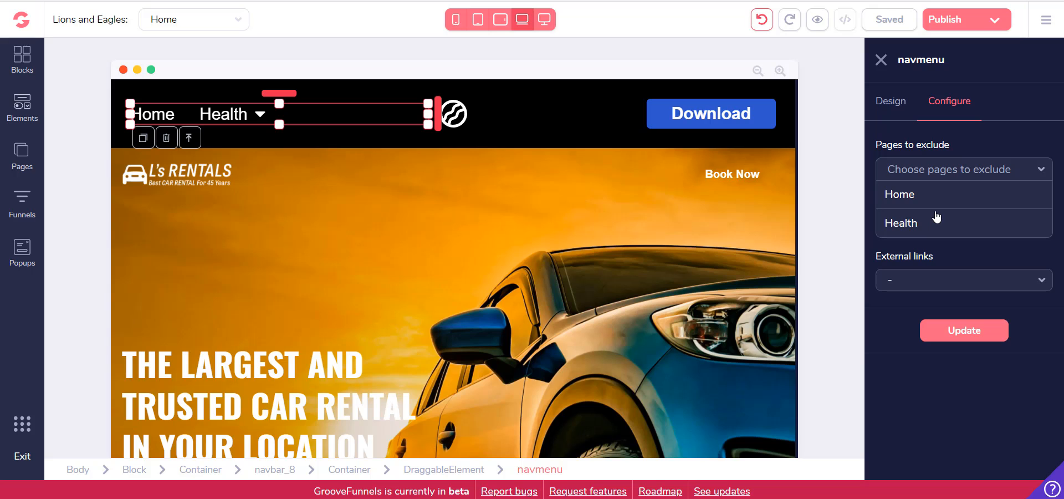
pyautogui.click(949, 130)
pyautogui.click(890, 103)
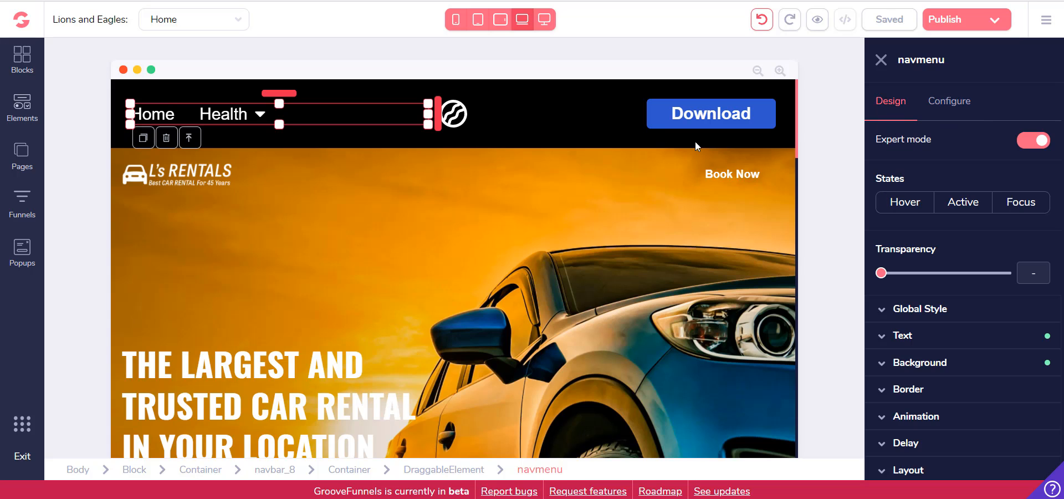
# Show the site's page list, preview the Home page and check the Health item's submenu back in the editor
pyautogui.click(792, 166)
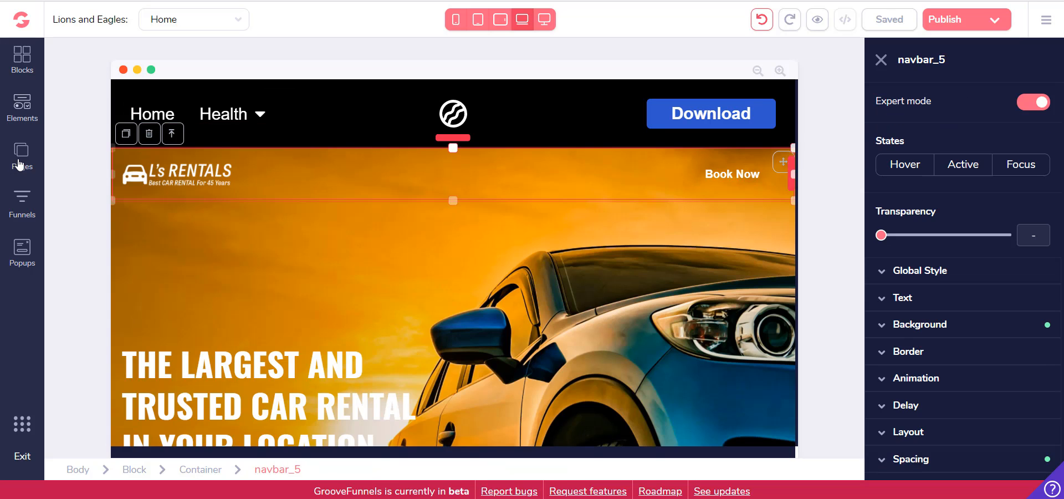
pyautogui.click(21, 160)
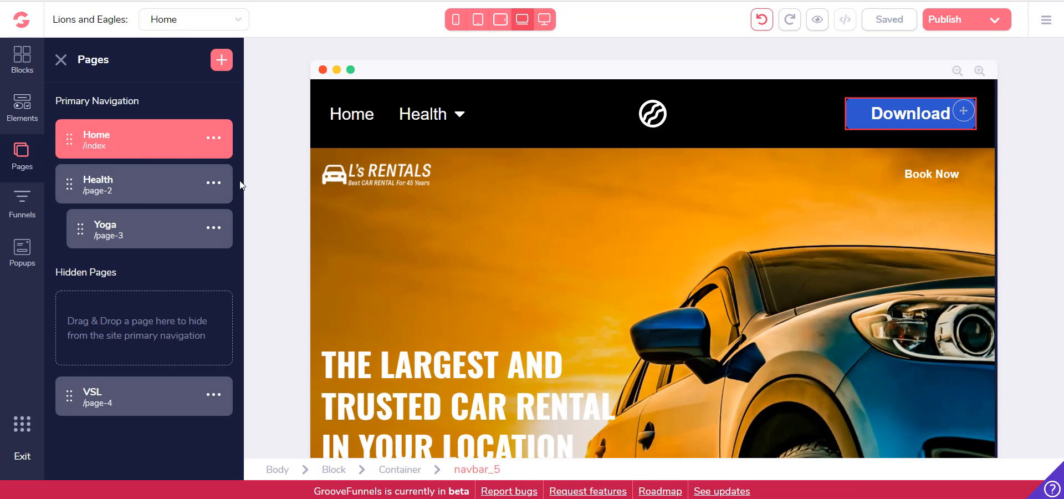
pyautogui.click(818, 22)
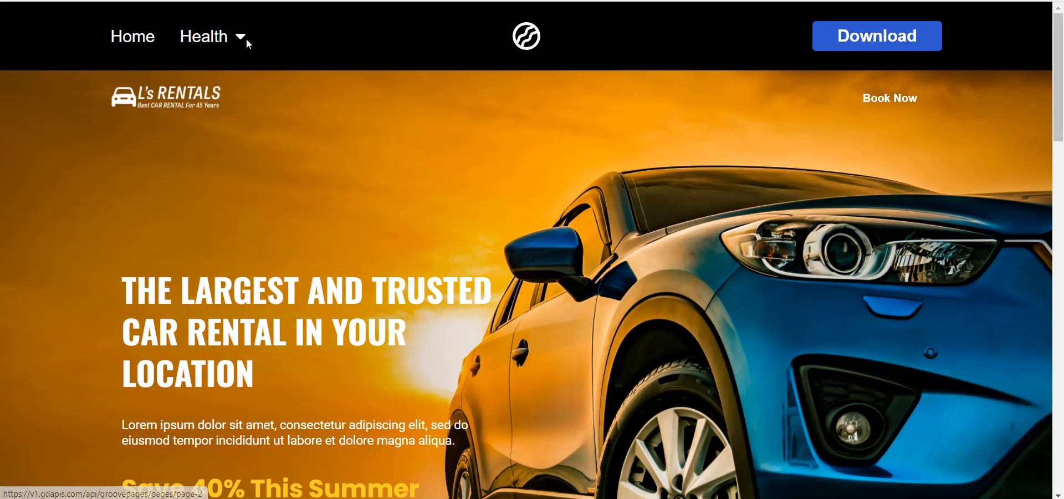
pyautogui.click(241, 38)
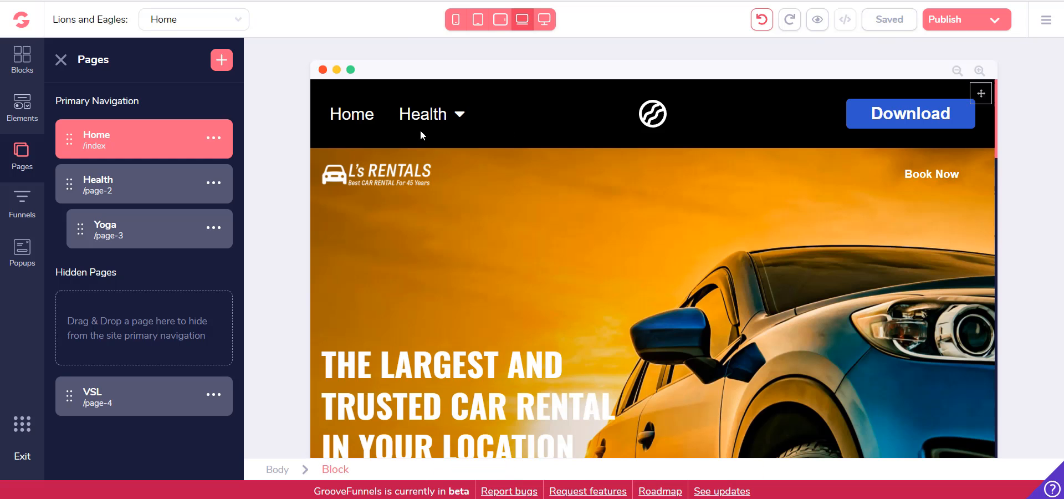
pyautogui.click(454, 126)
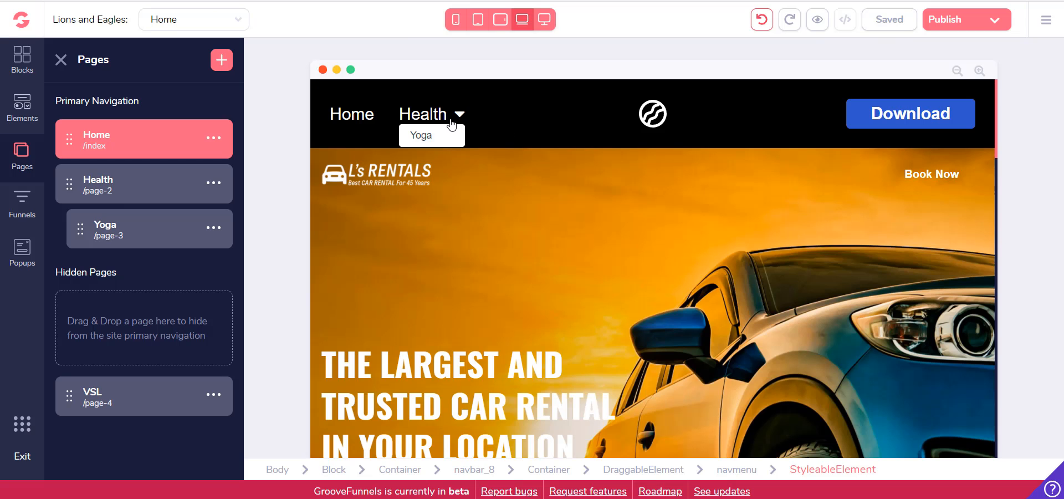
# Try excluding the Health page and the Home page in turn from the navigation menu, with one external link
pyautogui.click(458, 127)
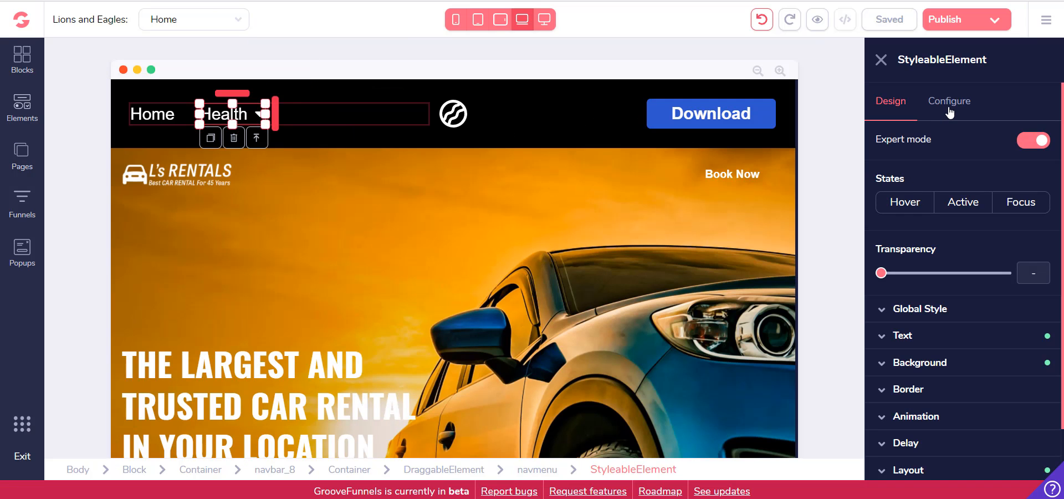
pyautogui.click(949, 102)
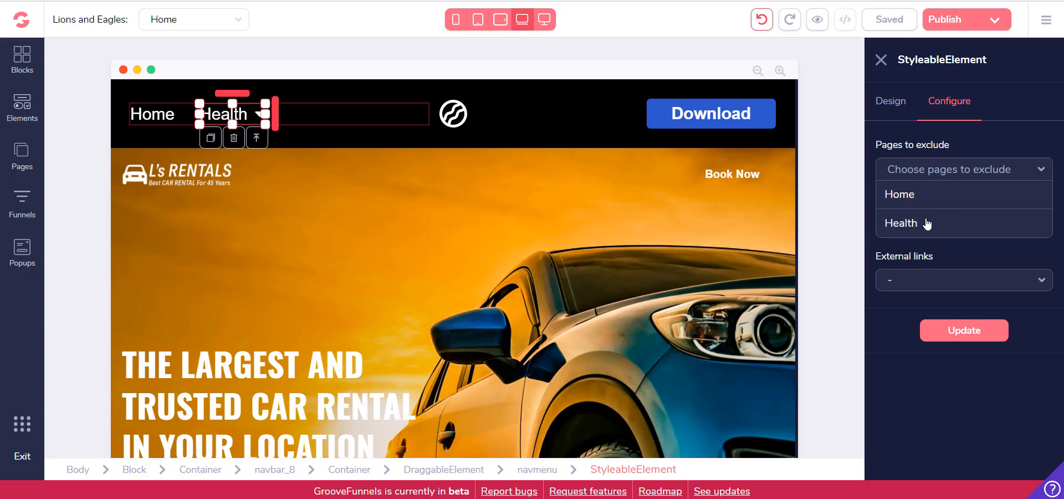
pyautogui.click(927, 224)
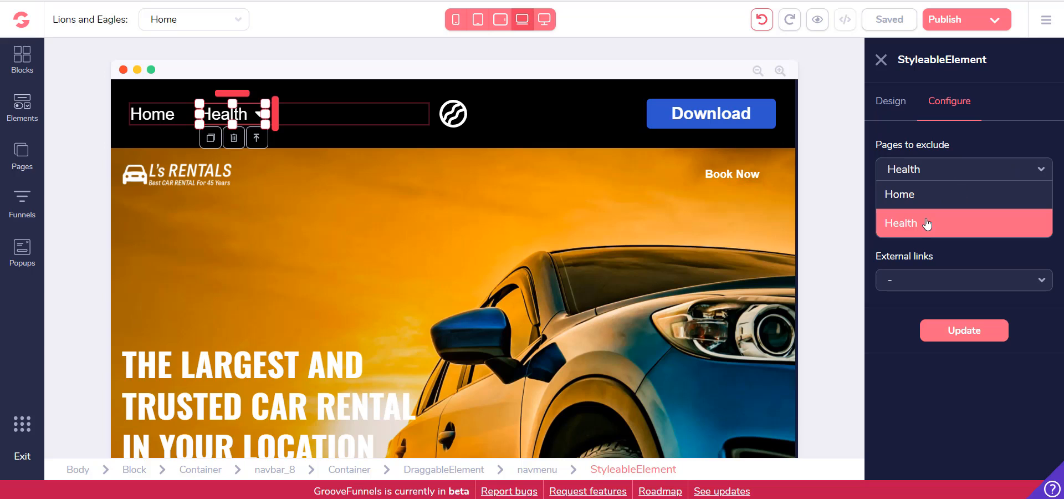
pyautogui.click(1039, 171)
pyautogui.click(935, 170)
pyautogui.click(933, 220)
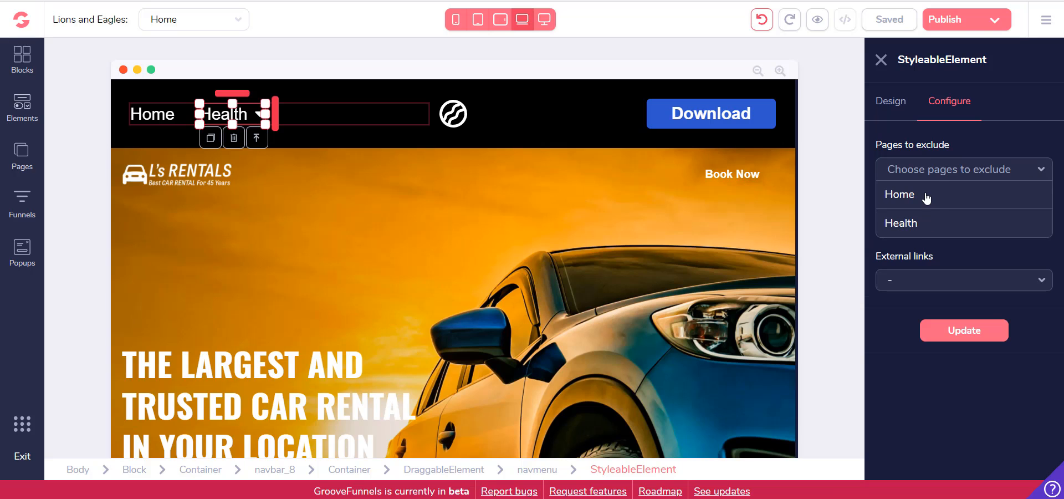
pyautogui.click(943, 198)
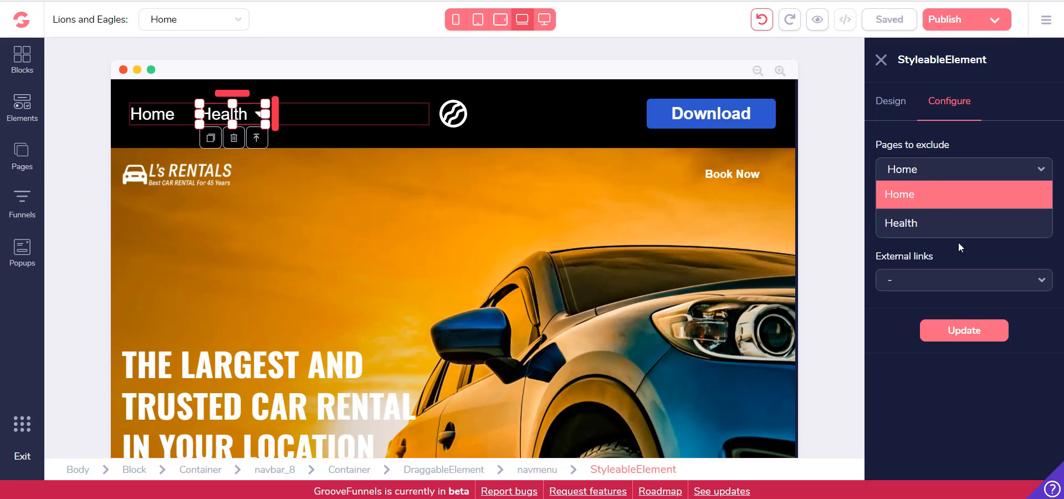
pyautogui.click(942, 243)
pyautogui.click(937, 227)
pyautogui.click(934, 273)
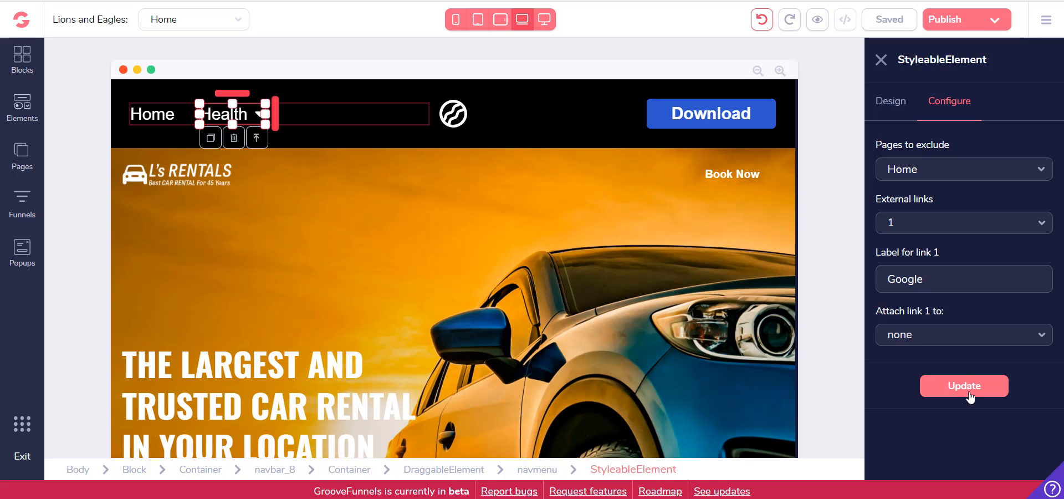
# Look through the Health menu item's design settings and global style options, and close its settings
pyautogui.click(892, 106)
pyautogui.scroll(-3, 958, 227)
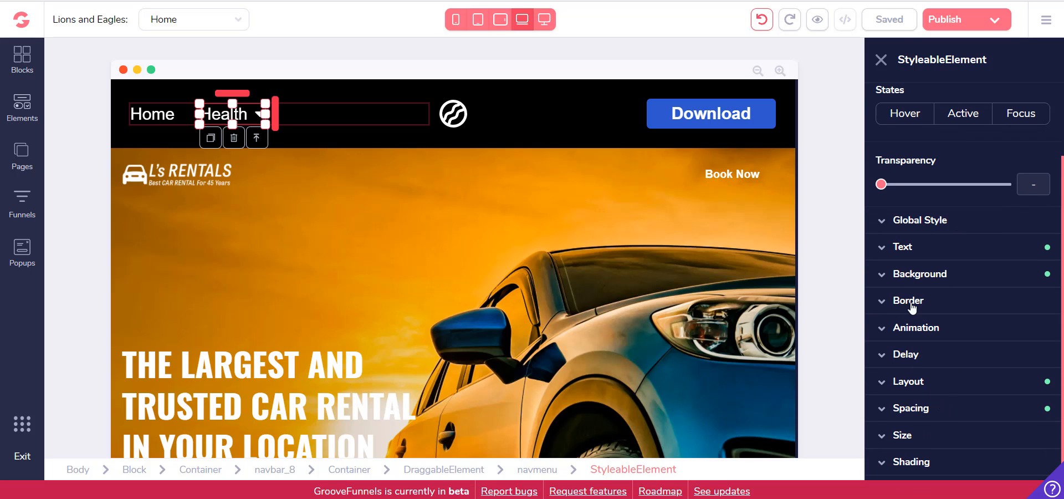
pyautogui.click(919, 222)
pyautogui.click(922, 227)
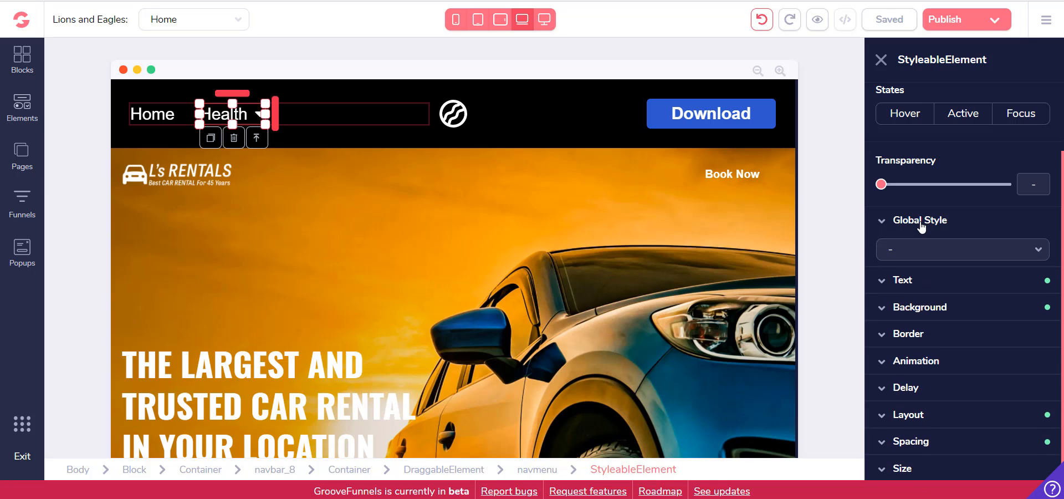
pyautogui.click(922, 226)
pyautogui.click(946, 244)
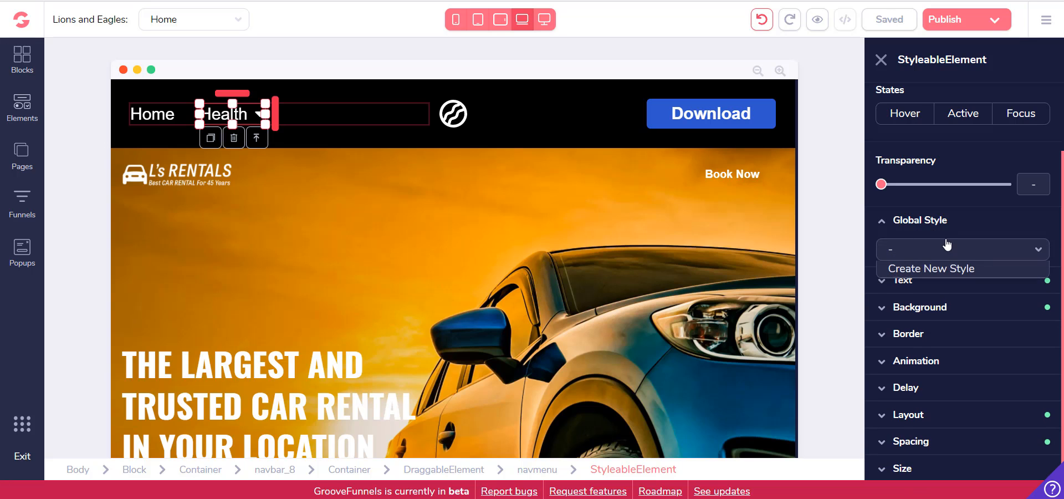
pyautogui.click(909, 219)
pyautogui.click(882, 59)
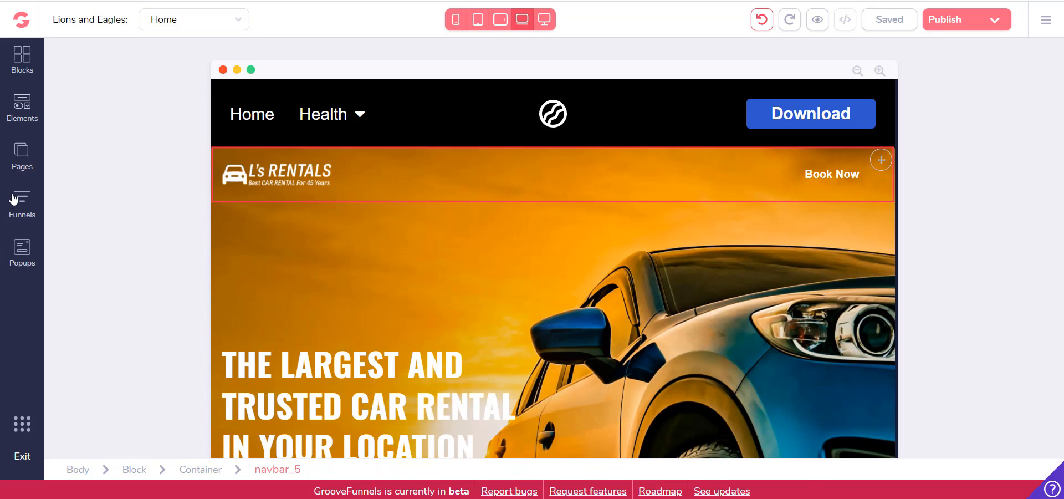
# Review the Home page's settings from the page title to the Open Graph options, and return to the page list
pyautogui.click(23, 152)
pyautogui.moveTo(416, 128)
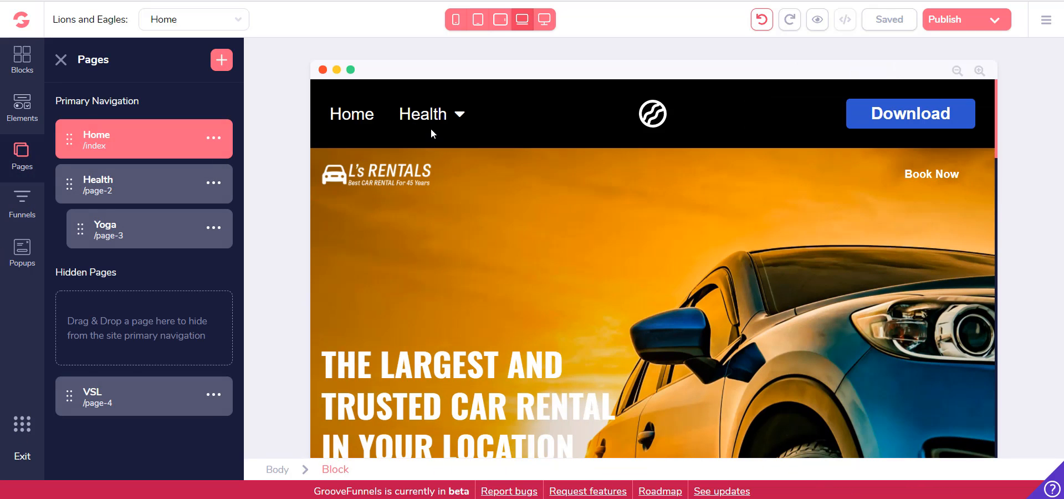
pyautogui.click(213, 183)
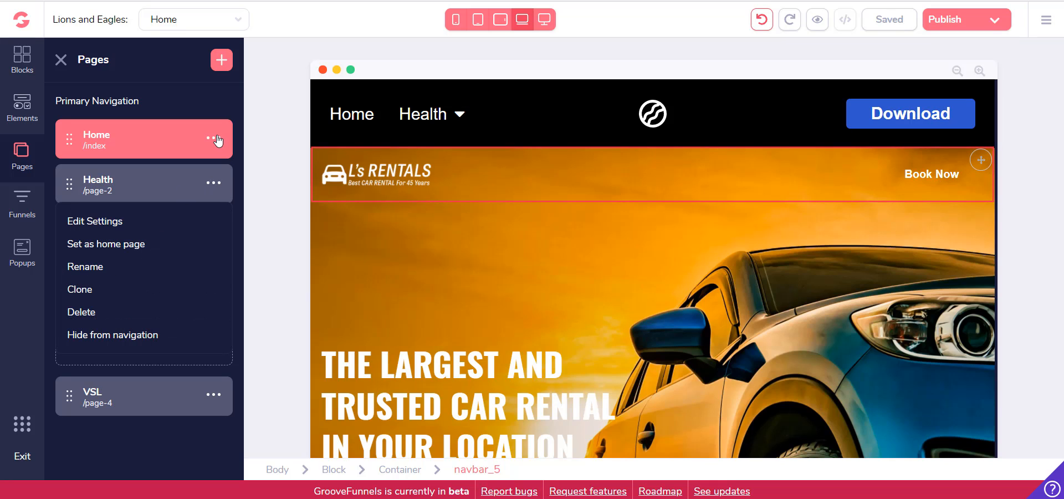
pyautogui.click(213, 137)
pyautogui.click(127, 177)
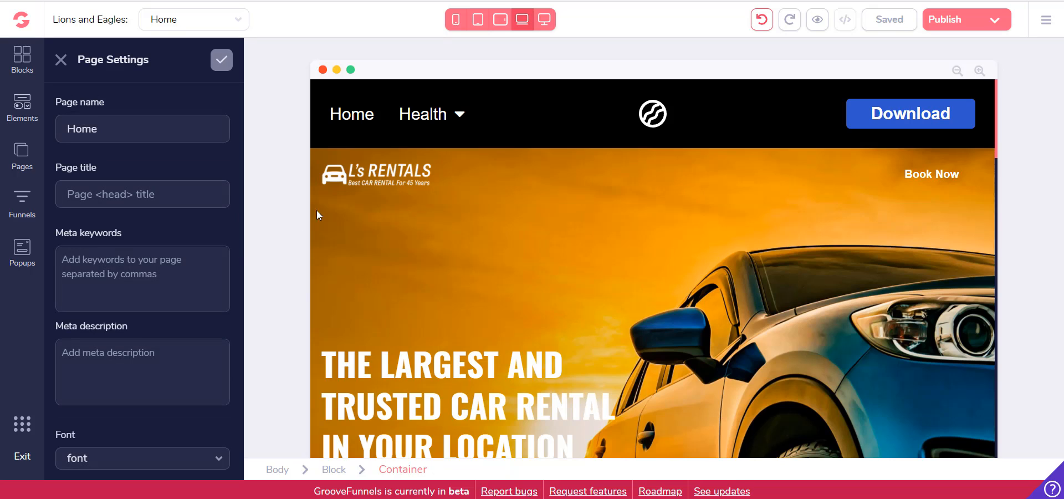
pyautogui.scroll(-5, 148, 208)
pyautogui.scroll(-6, 148, 239)
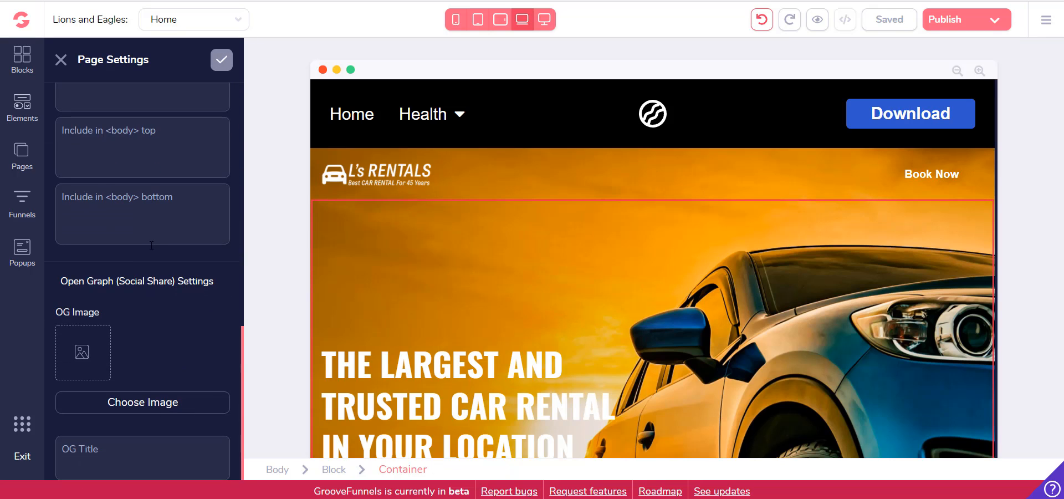
pyautogui.scroll(10, 151, 245)
pyautogui.scroll(-10, 138, 240)
pyautogui.scroll(10, 154, 328)
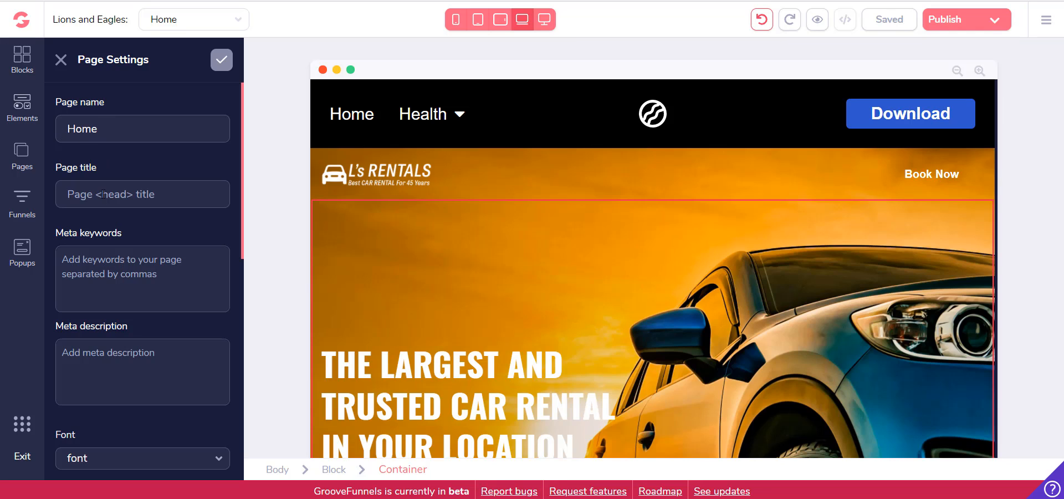
pyautogui.scroll(-3, 161, 201)
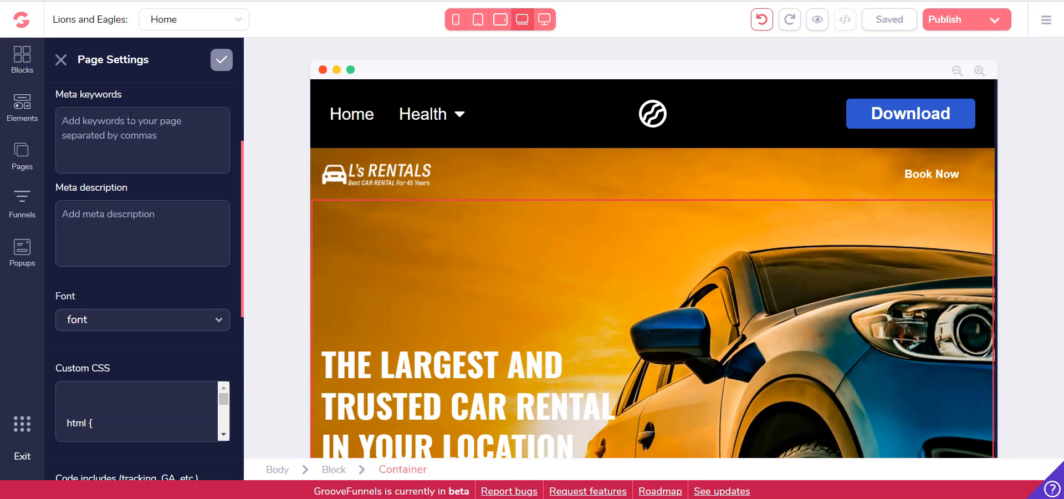
pyautogui.scroll(-8, 131, 177)
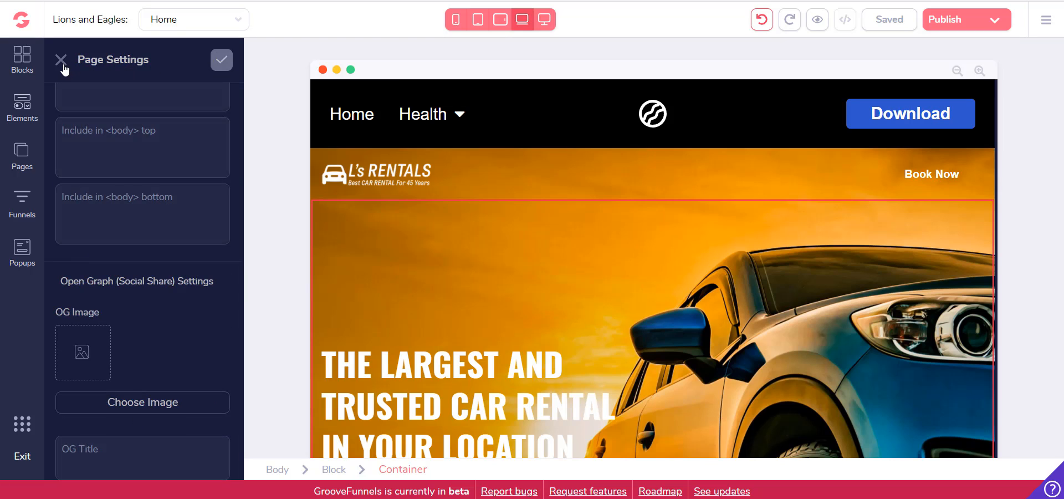
pyautogui.click(61, 60)
pyautogui.click(22, 155)
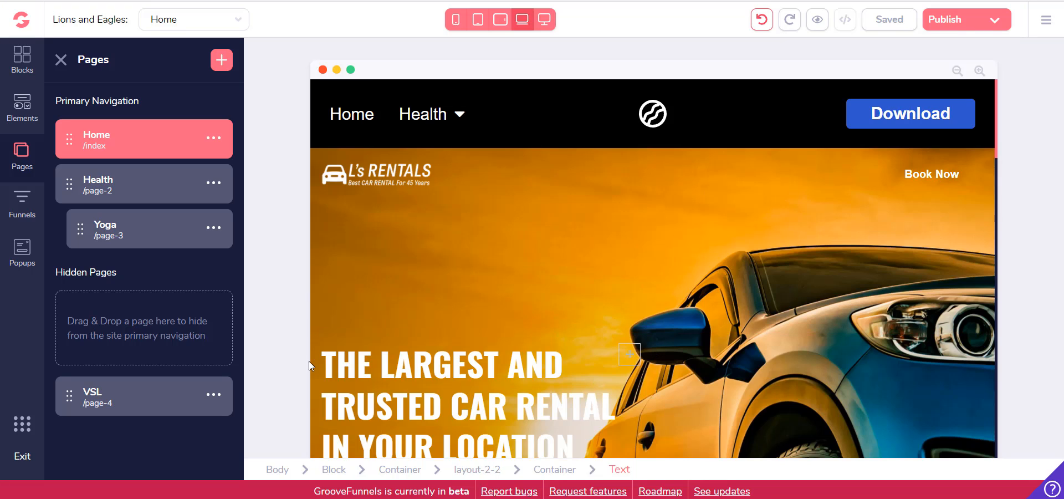
# Leave the page builder for the GrooveFunnels main site
pyautogui.click(520, 289)
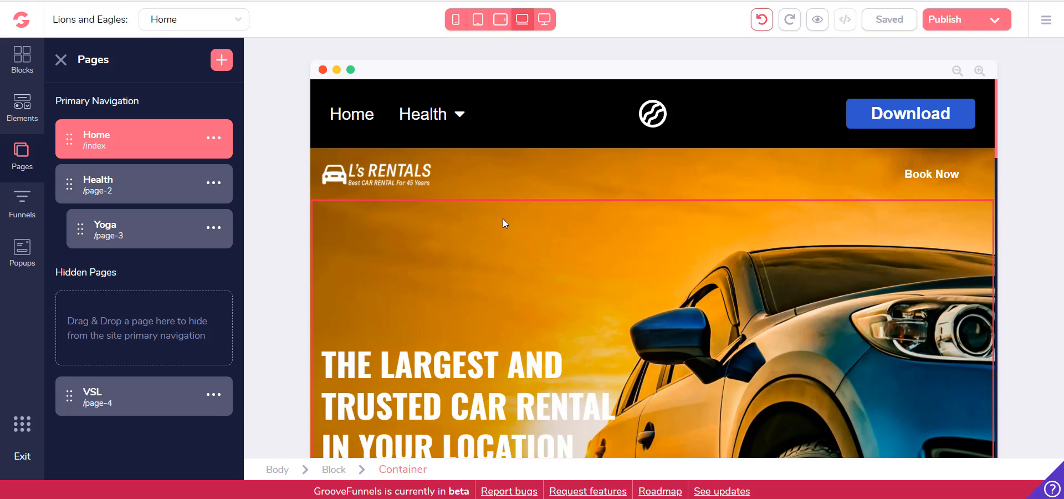
pyautogui.click(373, 157)
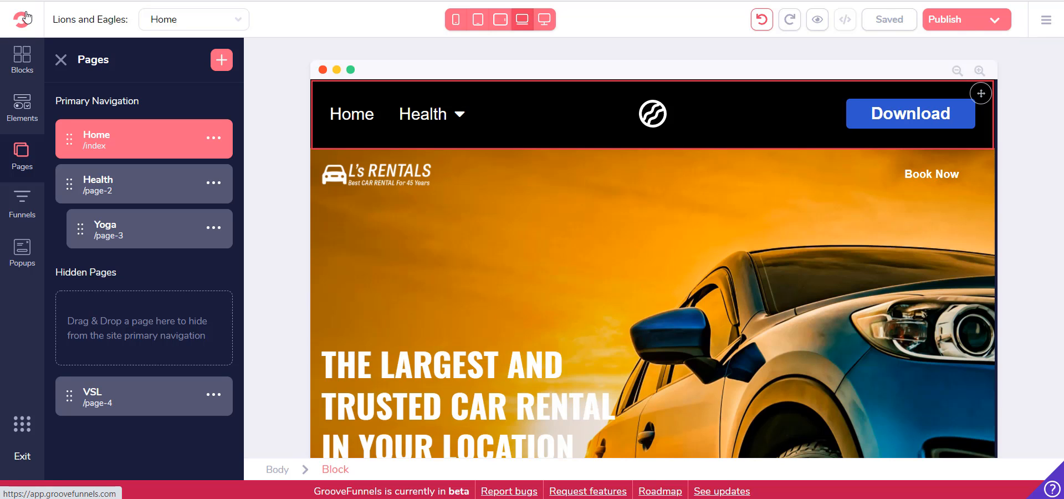
pyautogui.click(25, 17)
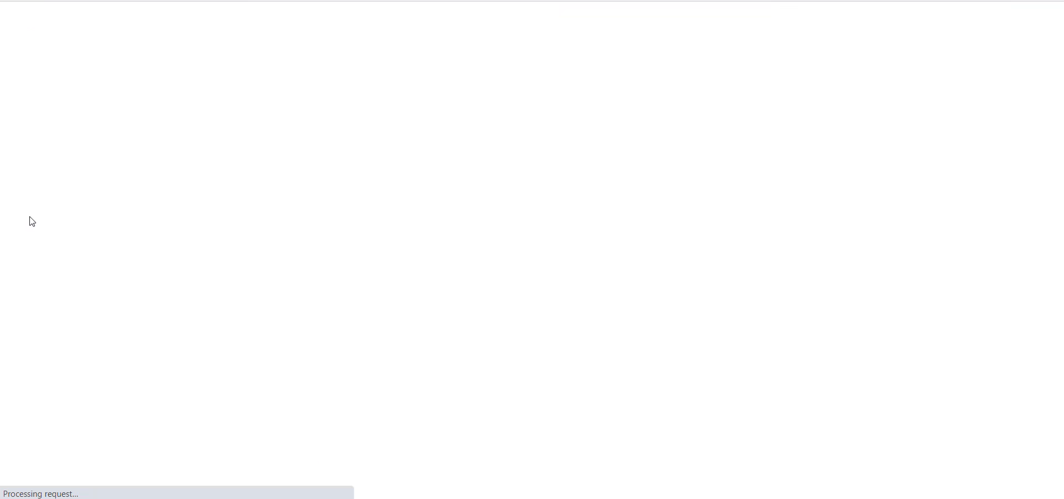